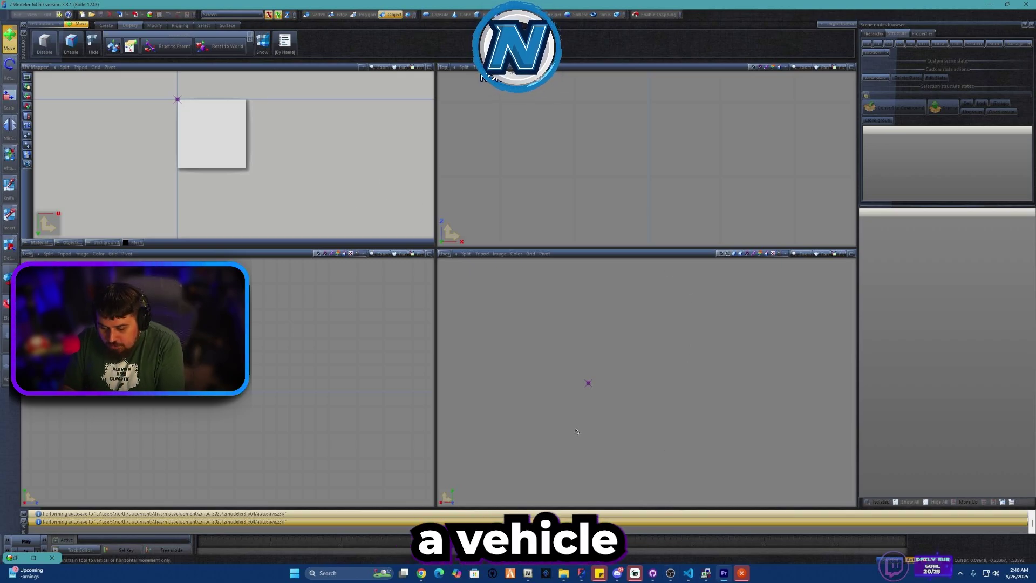
Pick alpha_hi.yft in the Import dialog, then bring File Explorer forward and go up to the backup folder
{"action": "mouse_move", "coordinate": [528, 572]}
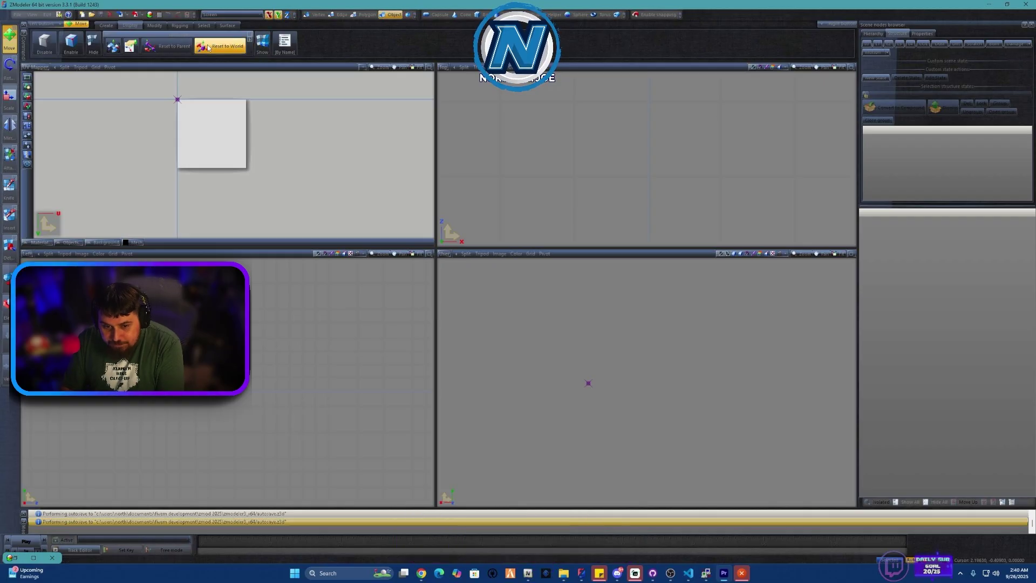
{"action": "left_click", "coordinate": [123, 15]}
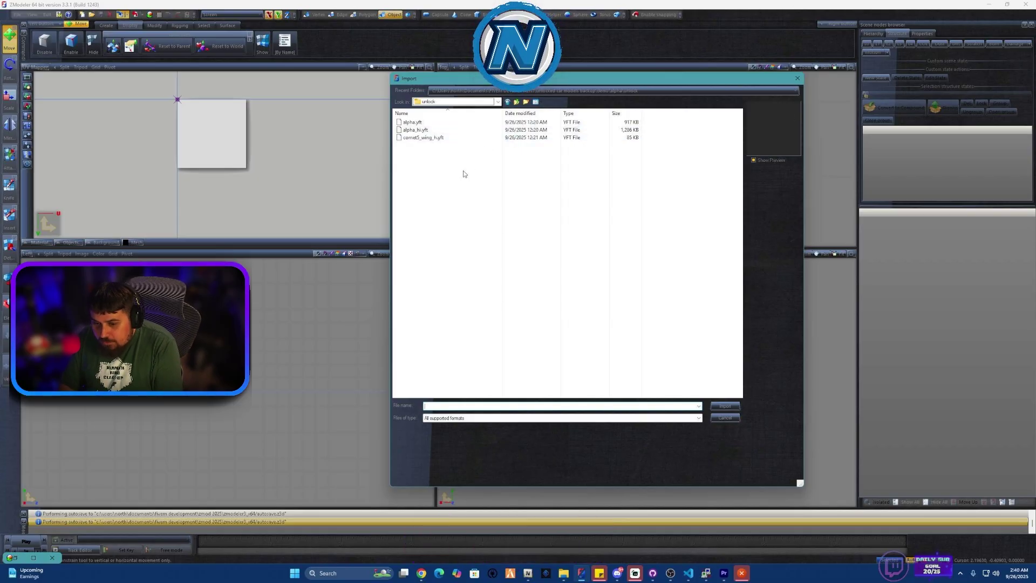
{"action": "left_click", "coordinate": [425, 130]}
{"action": "left_click", "coordinate": [564, 573]}
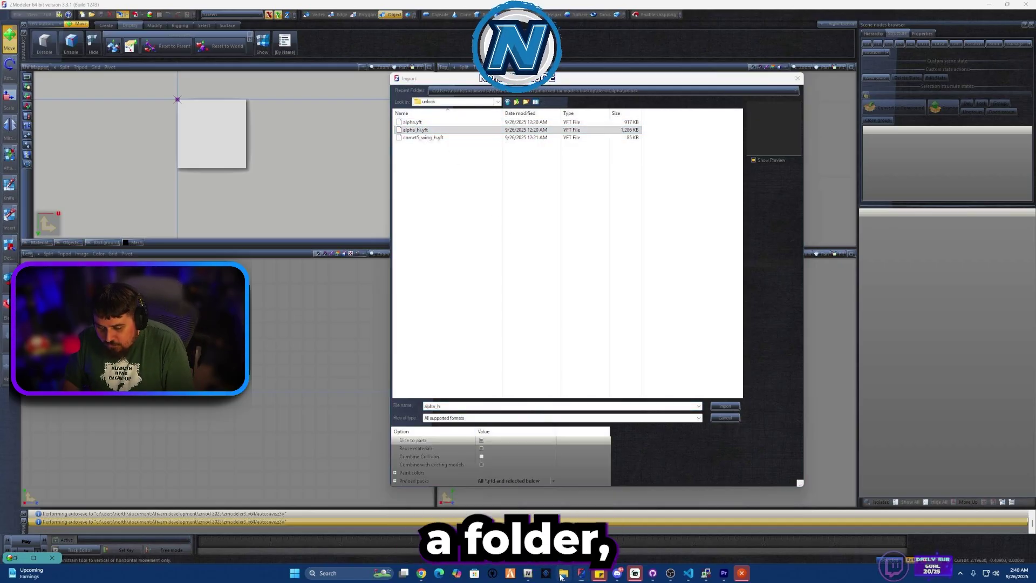
{"action": "left_click", "coordinate": [521, 114]}
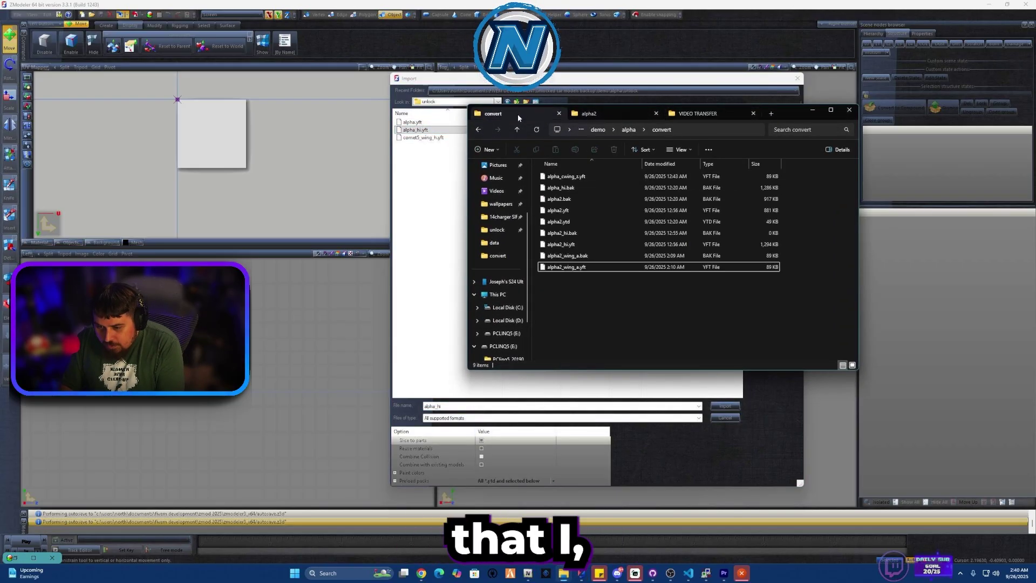
Navigate File Explorer from the backup folder into demo > alpha > unlock
{"action": "key", "text": "alt+Left"}
{"action": "key", "text": "alt+Left"}
{"action": "key", "text": "alt+Left"}
{"action": "double_click", "coordinate": [556, 209]}
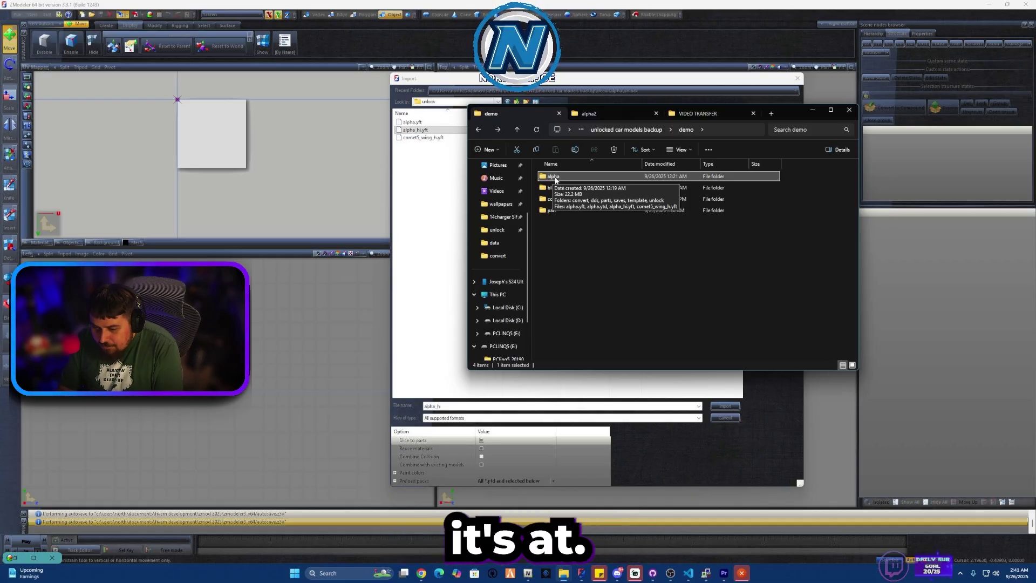
{"action": "double_click", "coordinate": [555, 177]}
{"action": "double_click", "coordinate": [555, 233]}
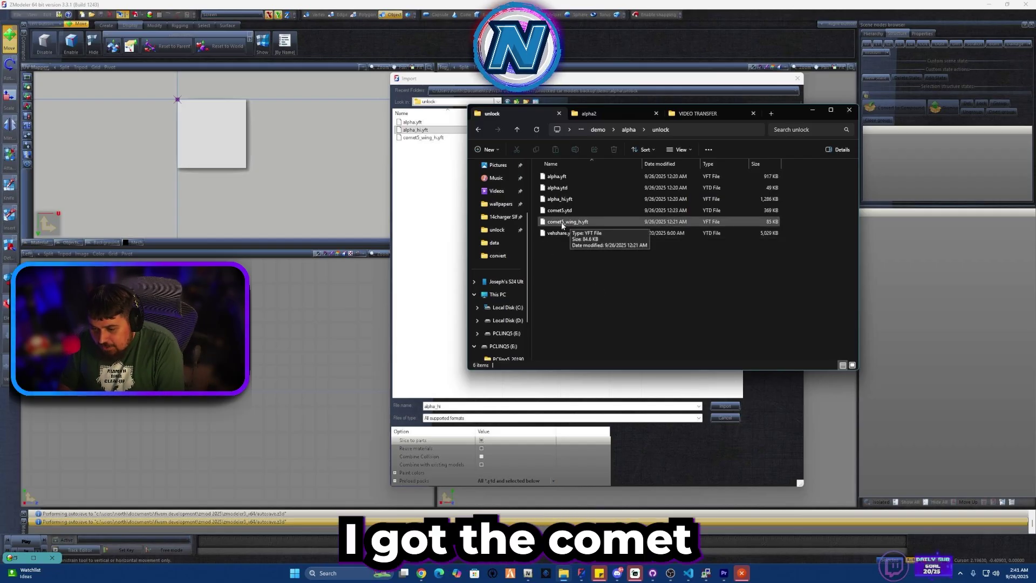
Filter OpenIV by 'comet5' and select the 85 KB comet5_wing_h.yft fragment, then return to the unlock folder
{"action": "left_click", "coordinate": [545, 573]}
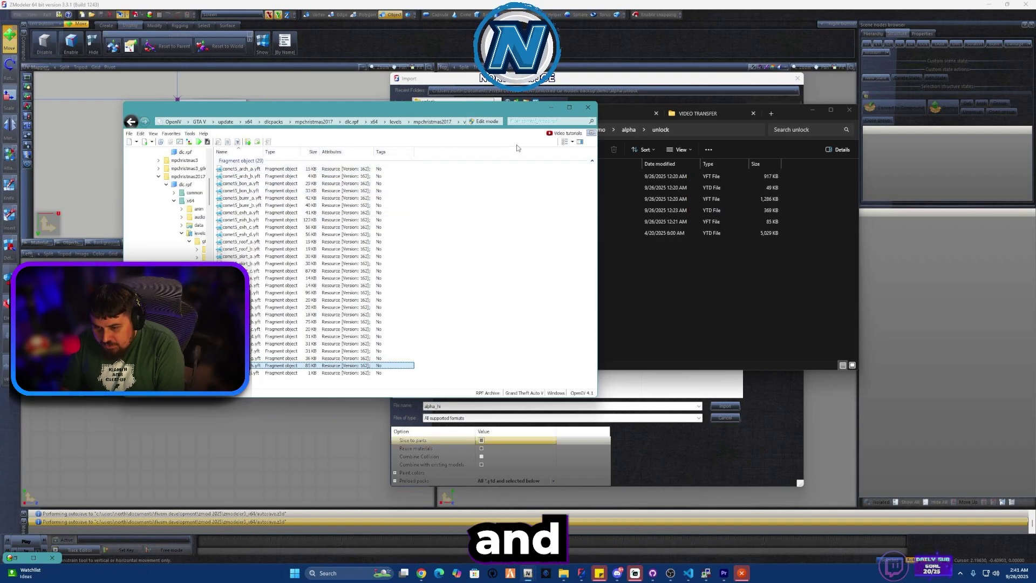
{"action": "left_click", "coordinate": [522, 122]}
{"action": "type", "text": "comet"}
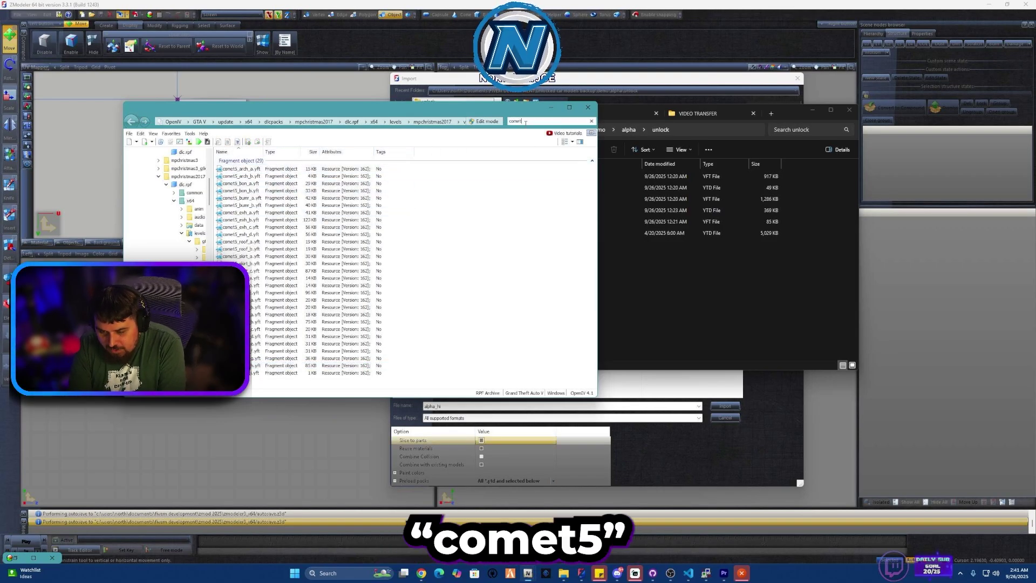
{"action": "type", "text": "5"}
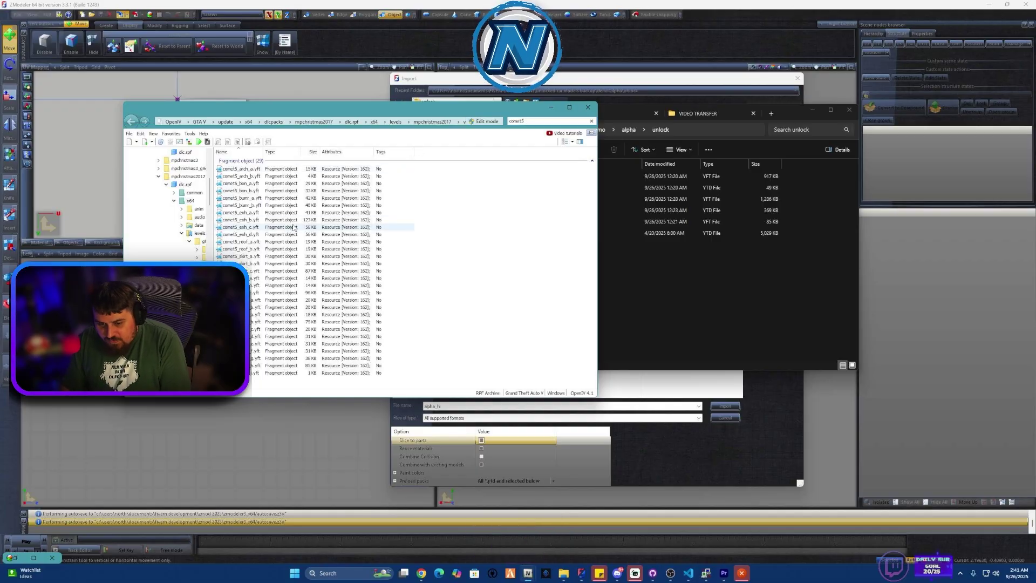
{"action": "left_click", "coordinate": [250, 199]}
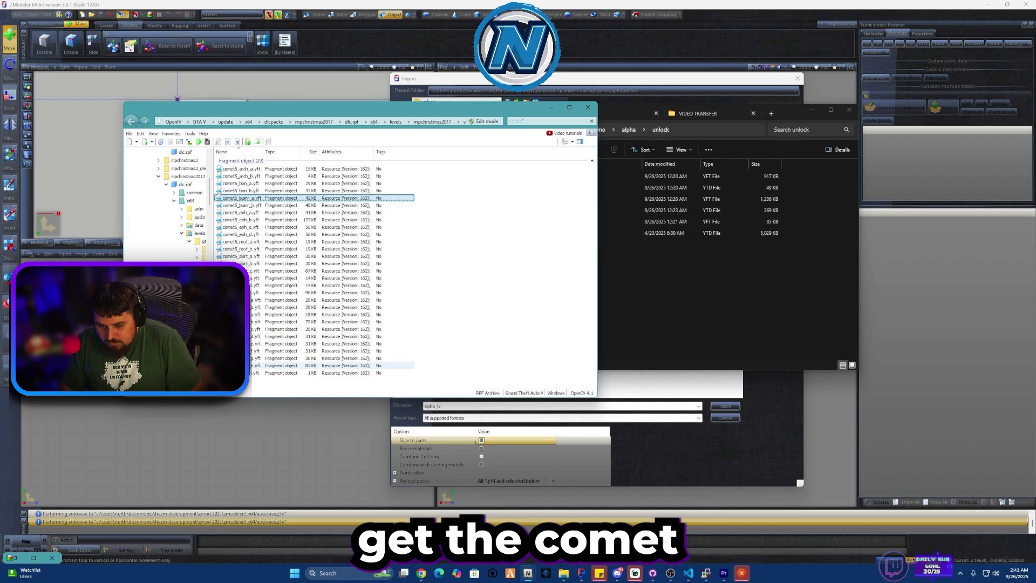
{"action": "left_click", "coordinate": [256, 365]}
{"action": "left_click", "coordinate": [639, 296]}
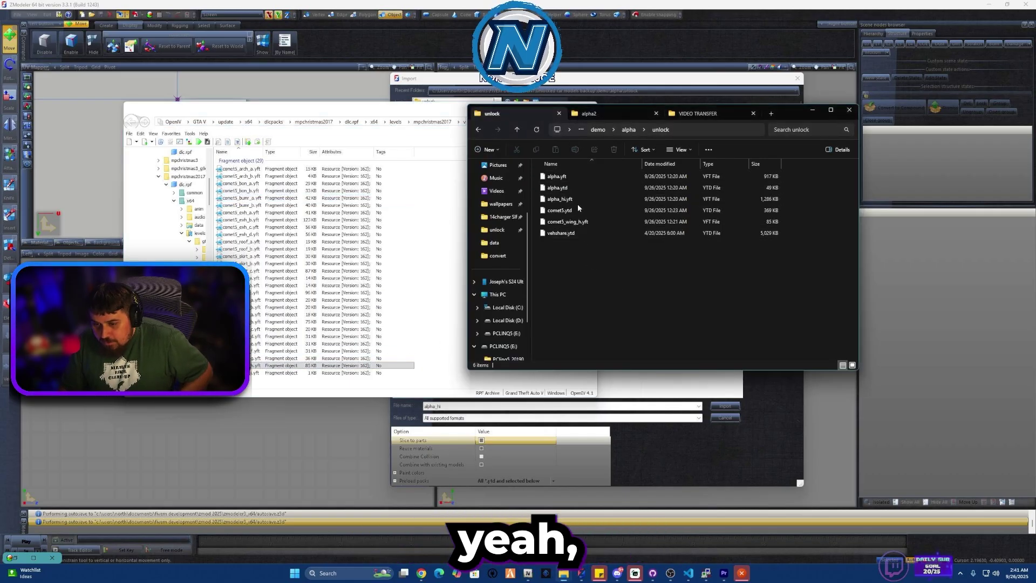
Import alpha_hi.yft from the Import dialog's file list into the scene
{"action": "left_click", "coordinate": [690, 453]}
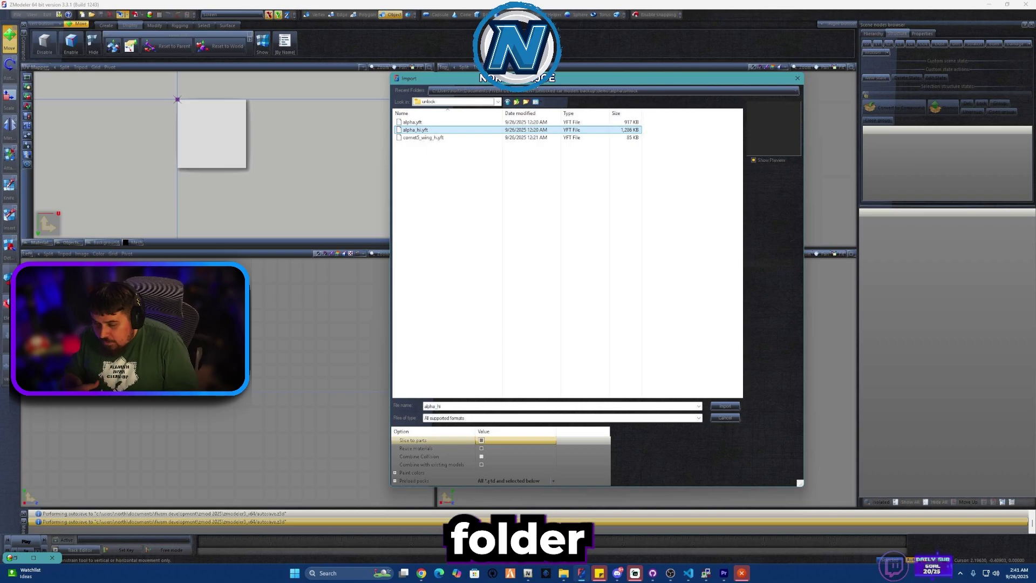
{"action": "left_click", "coordinate": [416, 138]}
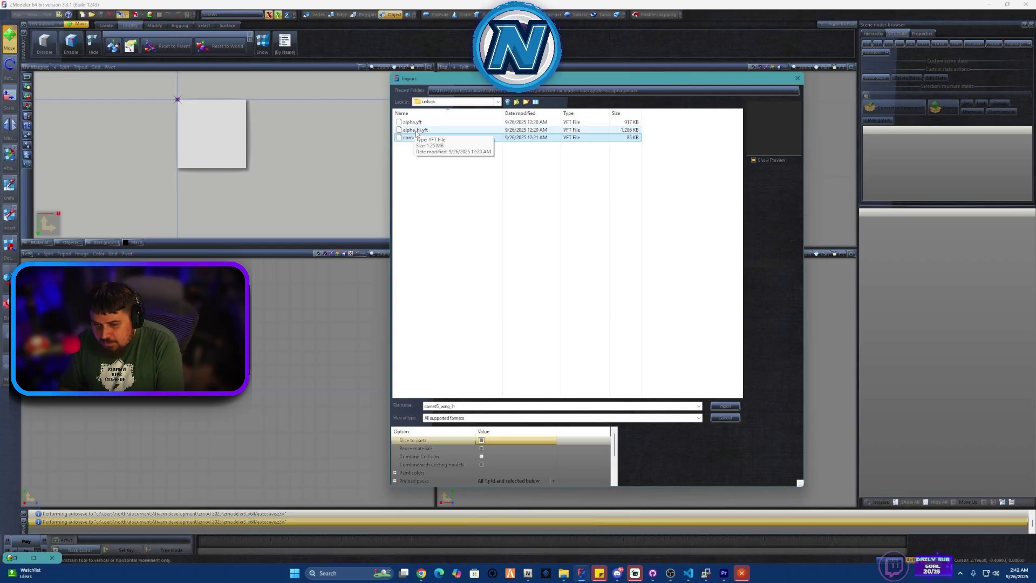
{"action": "left_click", "coordinate": [415, 130]}
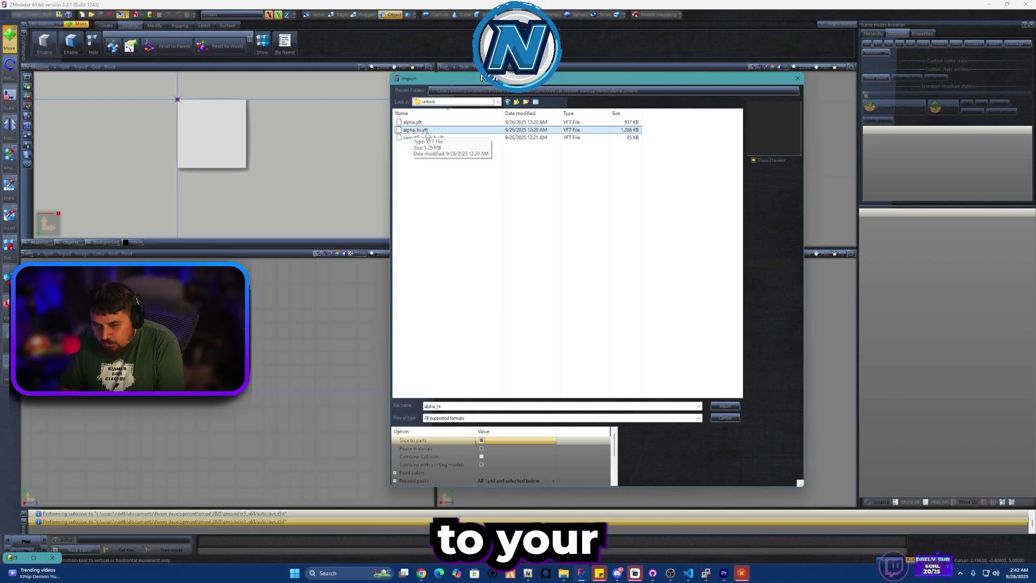
{"action": "left_click", "coordinate": [413, 131]}
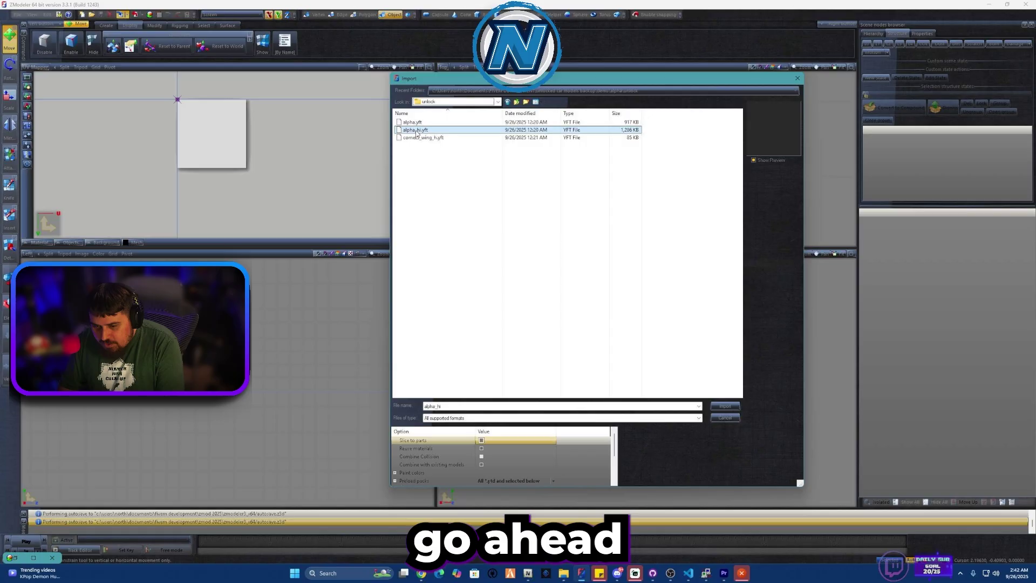
{"action": "double_click", "coordinate": [415, 130]}
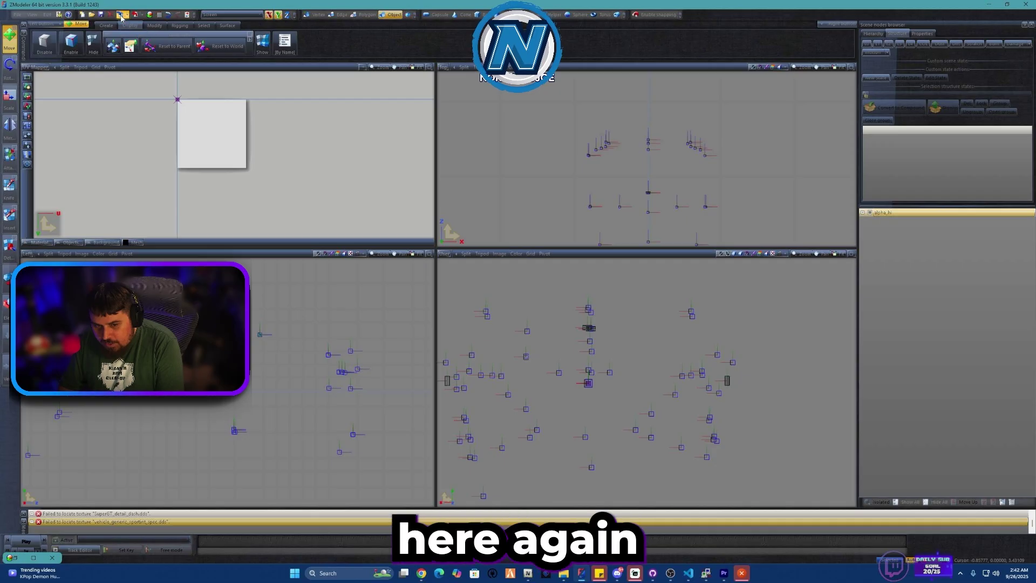
Reopen the Import dialog, select alpha.yft, then close it without importing
{"action": "left_click", "coordinate": [121, 16]}
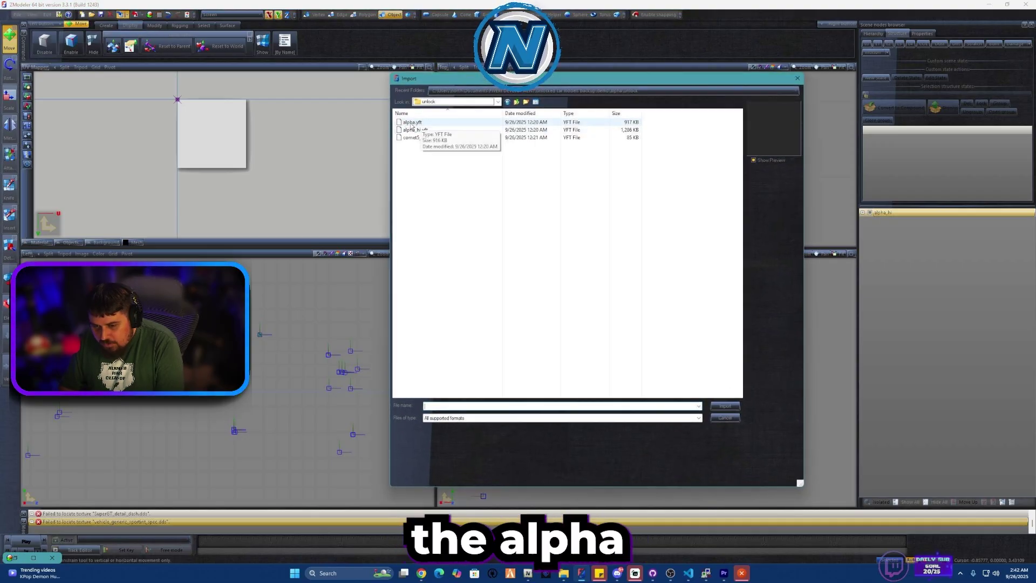
{"action": "left_click", "coordinate": [411, 124]}
{"action": "left_click", "coordinate": [798, 78]}
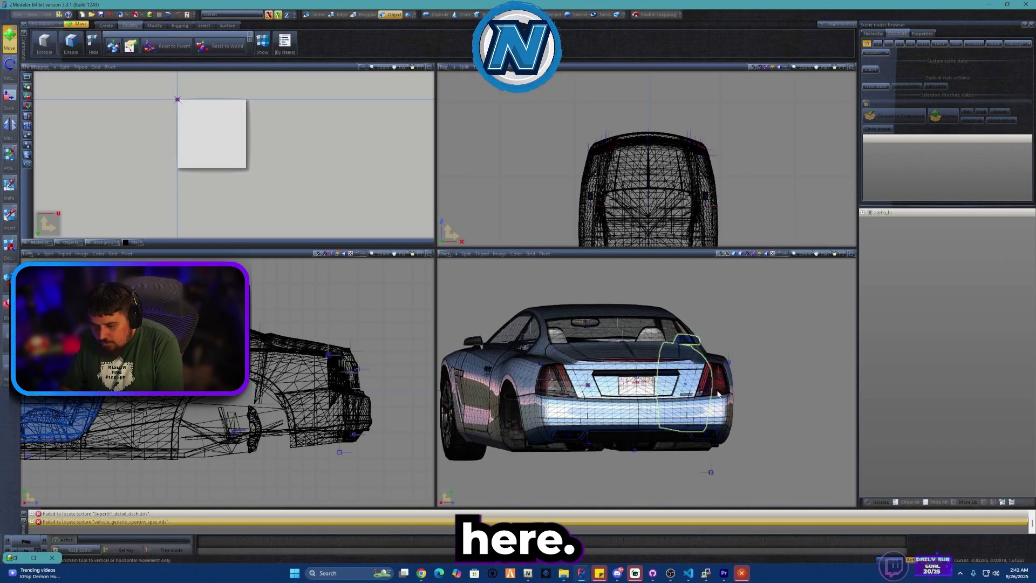
{"action": "middle_click_drag", "start_coordinate": [717, 394], "coordinate": [782, 391]}
Maximize the 3D view and preview LODs L2, L4 and L3, ending on the full-detail L0
{"action": "left_click", "coordinate": [851, 254]}
{"action": "middle_click_drag", "start_coordinate": [671, 333], "coordinate": [772, 356]}
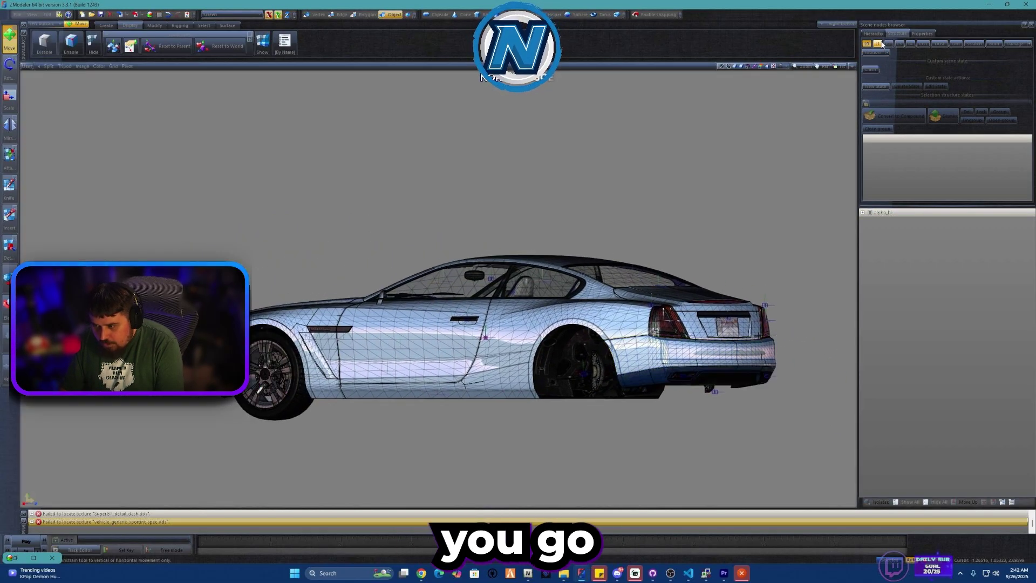
{"action": "left_click", "coordinate": [891, 44]}
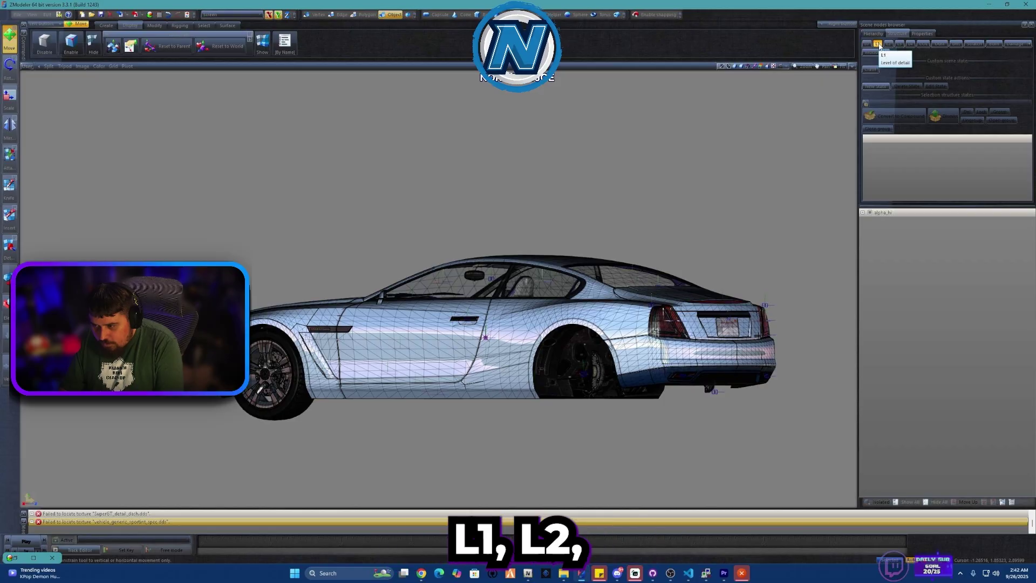
{"action": "left_click", "coordinate": [907, 44]}
{"action": "left_click", "coordinate": [901, 44]}
{"action": "left_click", "coordinate": [907, 44]}
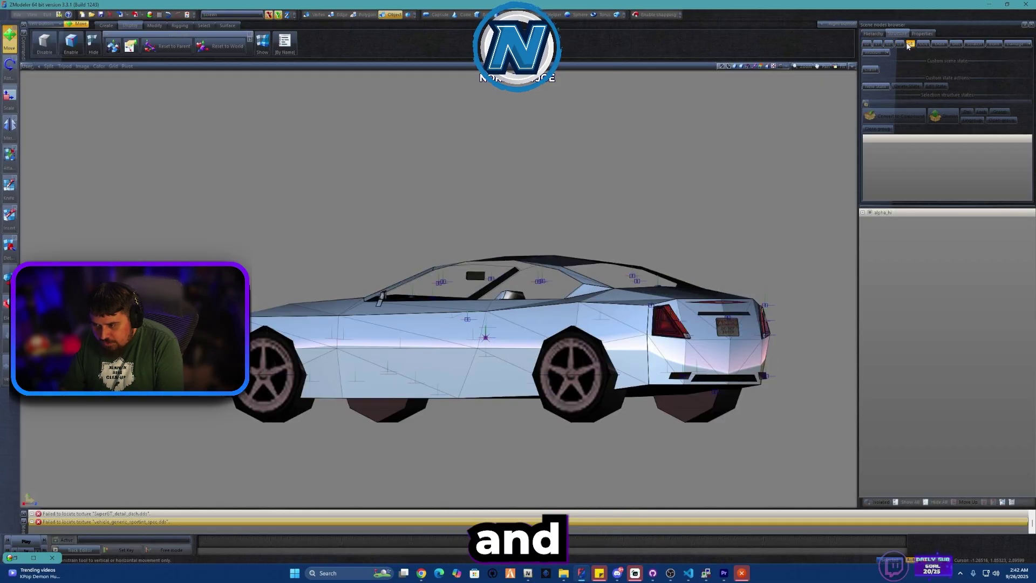
{"action": "middle_click_drag", "start_coordinate": [453, 339], "coordinate": [534, 352]}
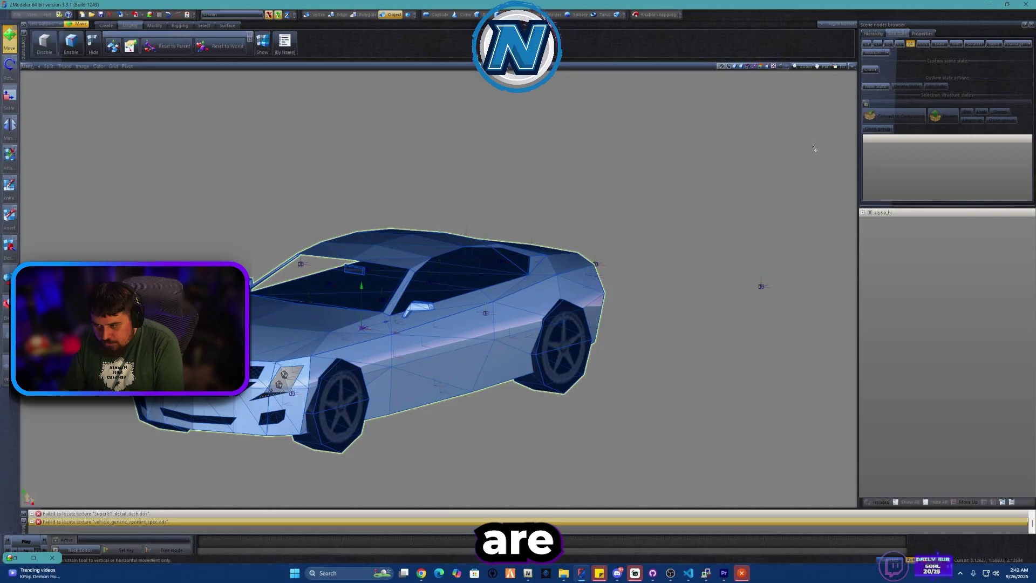
{"action": "left_click", "coordinate": [866, 44]}
{"action": "scroll", "coordinate": [698, 233], "scroll_direction": "down", "scroll_amount": 2}
{"action": "middle_click_drag", "start_coordinate": [697, 232], "coordinate": [722, 216]}
{"action": "scroll", "coordinate": [737, 223], "scroll_direction": "down", "scroll_amount": 2}
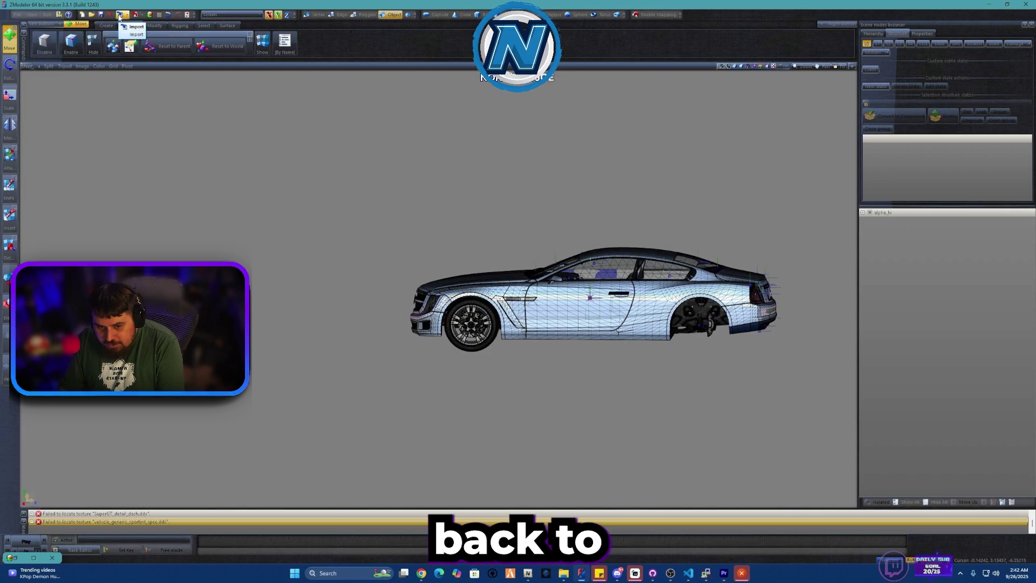
Import the comet5_wing_h.yft wing model into the scene
{"action": "left_click", "coordinate": [121, 14]}
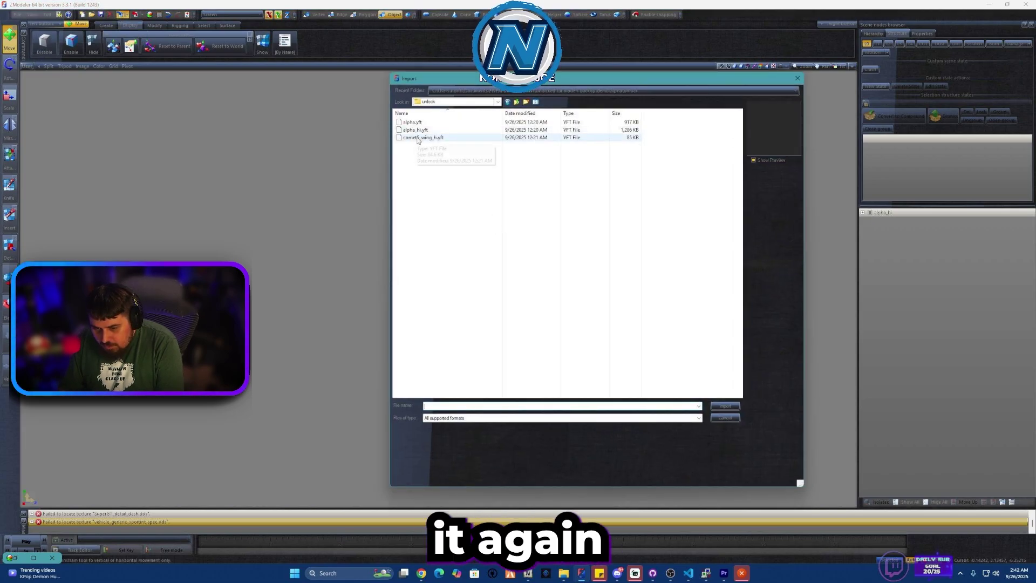
{"action": "double_click", "coordinate": [420, 138]}
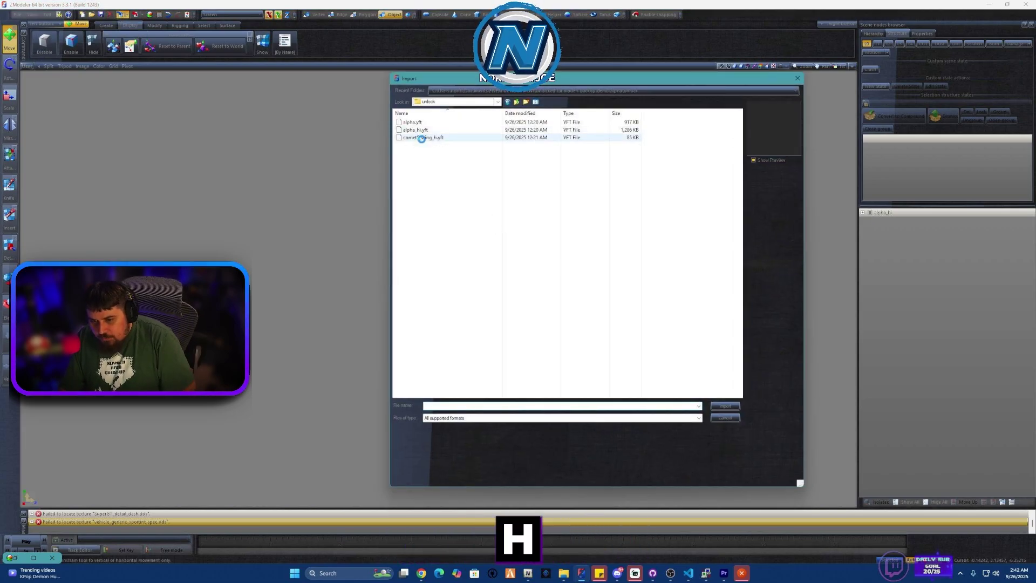
{"action": "scroll", "coordinate": [518, 263], "scroll_direction": "up", "scroll_amount": 6}
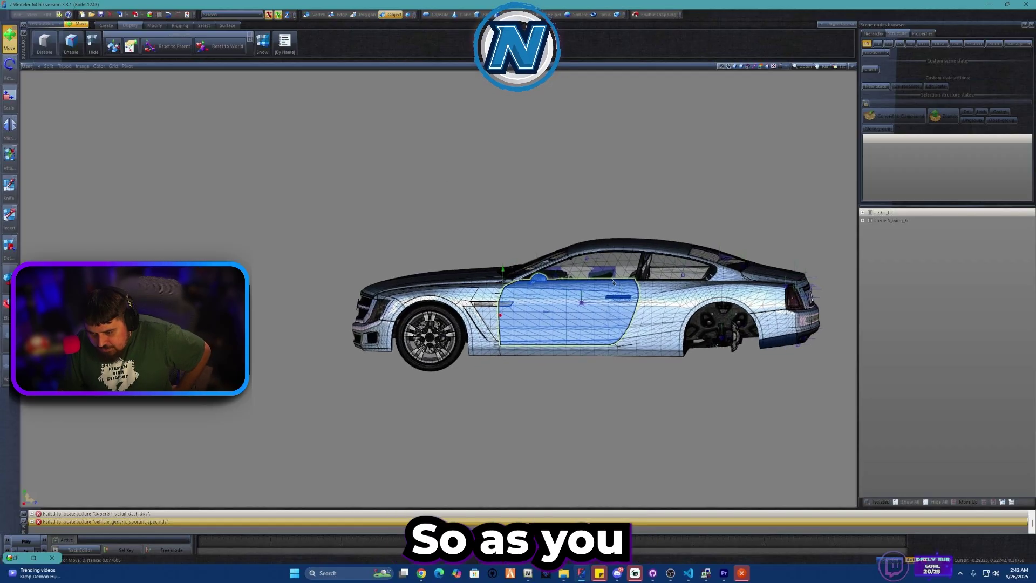
{"action": "middle_click_drag", "start_coordinate": [603, 275], "coordinate": [573, 252]}
Step through the scene node tree from the top down to comet5_wing_h_ng
{"action": "left_click", "coordinate": [890, 221]}
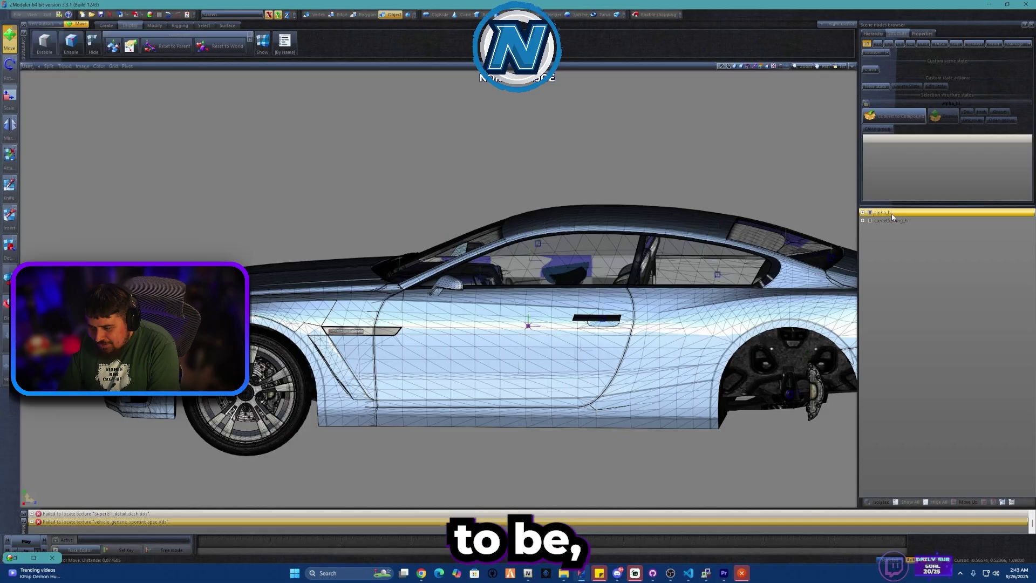
{"action": "key", "text": "Right"}
{"action": "key", "text": "Right"}
{"action": "key", "text": "Right"}
{"action": "key", "text": "Right"}
{"action": "key", "text": "Right"}
{"action": "key", "text": "Right"}
{"action": "key", "text": "Right"}
{"action": "key", "text": "Right"}
{"action": "key", "text": "Right"}
{"action": "key", "text": "Right"}
{"action": "key", "text": "Right"}
{"action": "key", "text": "Right"}
{"action": "key", "text": "Right"}
{"action": "key", "text": "Right"}
{"action": "key", "text": "Right"}
{"action": "key", "text": "Right"}
{"action": "key", "text": "Right"}
{"action": "key", "text": "Right"}
{"action": "key", "text": "Right"}
{"action": "key", "text": "Right"}
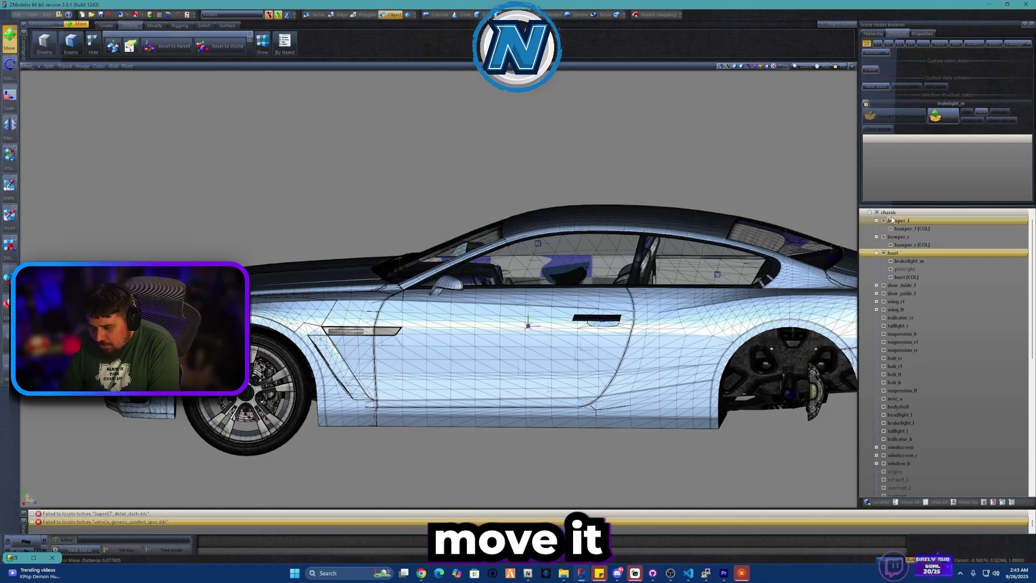
{"action": "key", "text": "Right"}
{"action": "key", "text": "Right"}
{"action": "key", "text": "Right"}
{"action": "key", "text": "Right"}
{"action": "key", "text": "Right"}
{"action": "key", "text": "Right"}
{"action": "key", "text": "Right"}
{"action": "key", "text": "Right"}
{"action": "key", "text": "Right"}
{"action": "key", "text": "Right"}
{"action": "key", "text": "Right"}
{"action": "key", "text": "Right"}
{"action": "key", "text": "Right"}
{"action": "key", "text": "Right"}
{"action": "key", "text": "Right"}
{"action": "key", "text": "Right"}
{"action": "key", "text": "Right"}
{"action": "key", "text": "Right"}
{"action": "key", "text": "Right"}
{"action": "key", "text": "Right"}
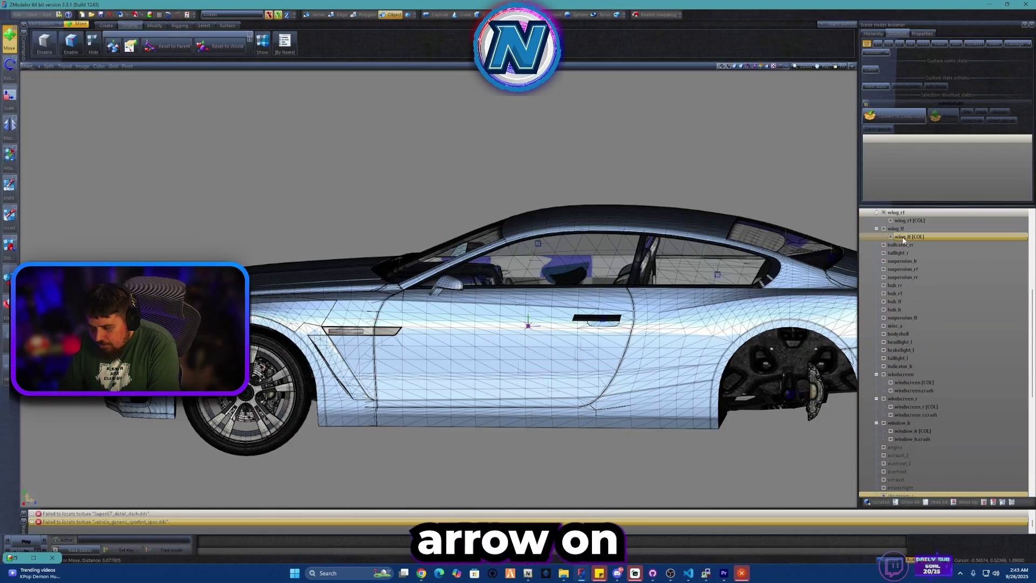
{"action": "key", "text": "Up"}
{"action": "key", "text": "Up"}
{"action": "key", "text": "Up"}
{"action": "key", "text": "Up"}
{"action": "key", "text": "Up"}
{"action": "key", "text": "Up"}
{"action": "key", "text": "Up"}
{"action": "key", "text": "Up"}
{"action": "key", "text": "Up"}
{"action": "key", "text": "Up"}
{"action": "key", "text": "Up"}
{"action": "key", "text": "Up"}
{"action": "key", "text": "Up"}
{"action": "key", "text": "Up"}
{"action": "key", "text": "Up"}
{"action": "key", "text": "Up"}
{"action": "key", "text": "Up"}
{"action": "key", "text": "Up"}
{"action": "key", "text": "Up"}
{"action": "key", "text": "Up"}
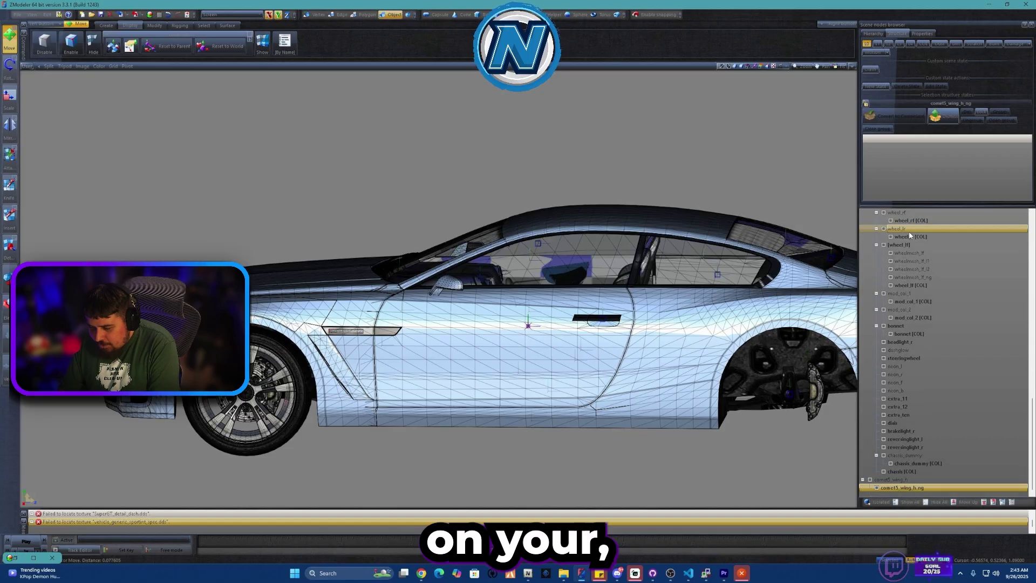
{"action": "key", "text": "Home"}
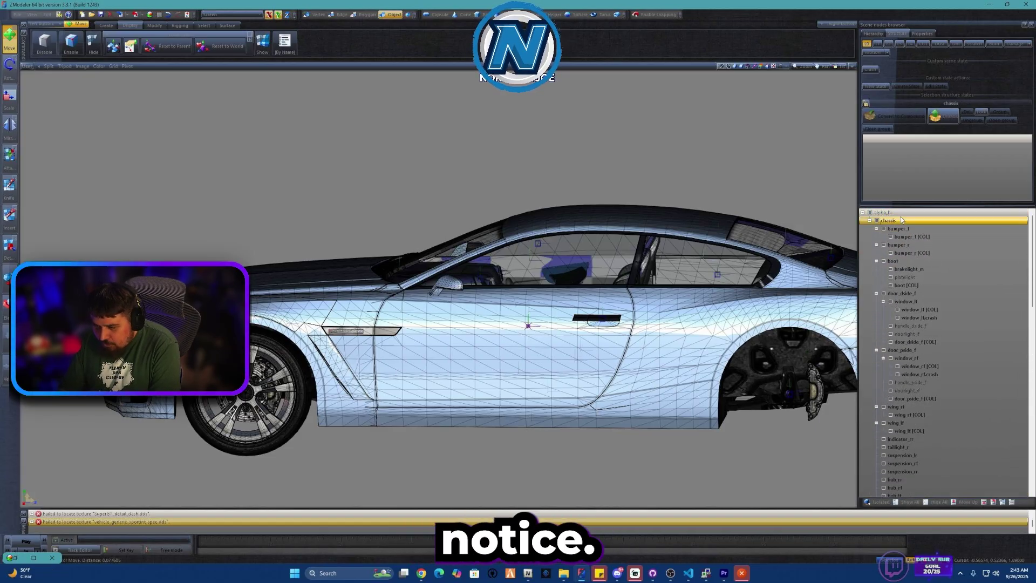
{"action": "key", "text": "Down"}
{"action": "key", "text": "Down"}
{"action": "key", "text": "Down"}
{"action": "key", "text": "Down"}
{"action": "key", "text": "Down"}
{"action": "key", "text": "Down"}
{"action": "key", "text": "Down"}
{"action": "key", "text": "Down"}
{"action": "key", "text": "Down"}
{"action": "key", "text": "Down"}
{"action": "key", "text": "Down"}
{"action": "key", "text": "Down"}
{"action": "key", "text": "Down"}
{"action": "key", "text": "Down"}
{"action": "key", "text": "Down"}
{"action": "key", "text": "Down"}
{"action": "key", "text": "Down"}
{"action": "key", "text": "Down"}
{"action": "key", "text": "Down"}
{"action": "key", "text": "Down"}
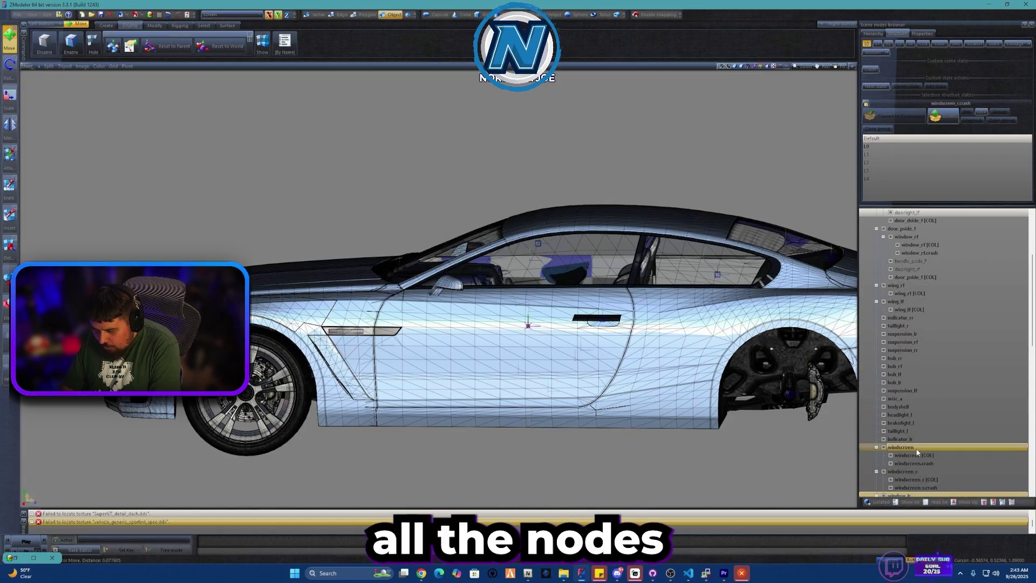
{"action": "key", "text": "Down"}
{"action": "key", "text": "Down"}
{"action": "key", "text": "Down"}
{"action": "key", "text": "Down"}
{"action": "key", "text": "Down"}
{"action": "key", "text": "Down"}
{"action": "key", "text": "Down"}
{"action": "key", "text": "Down"}
{"action": "key", "text": "Down"}
{"action": "key", "text": "Down"}
{"action": "key", "text": "Down"}
{"action": "key", "text": "Down"}
{"action": "key", "text": "Down"}
{"action": "key", "text": "Down"}
{"action": "key", "text": "Down"}
{"action": "key", "text": "Down"}
{"action": "key", "text": "Down"}
{"action": "key", "text": "Down"}
{"action": "key", "text": "Down"}
{"action": "key", "text": "Down"}
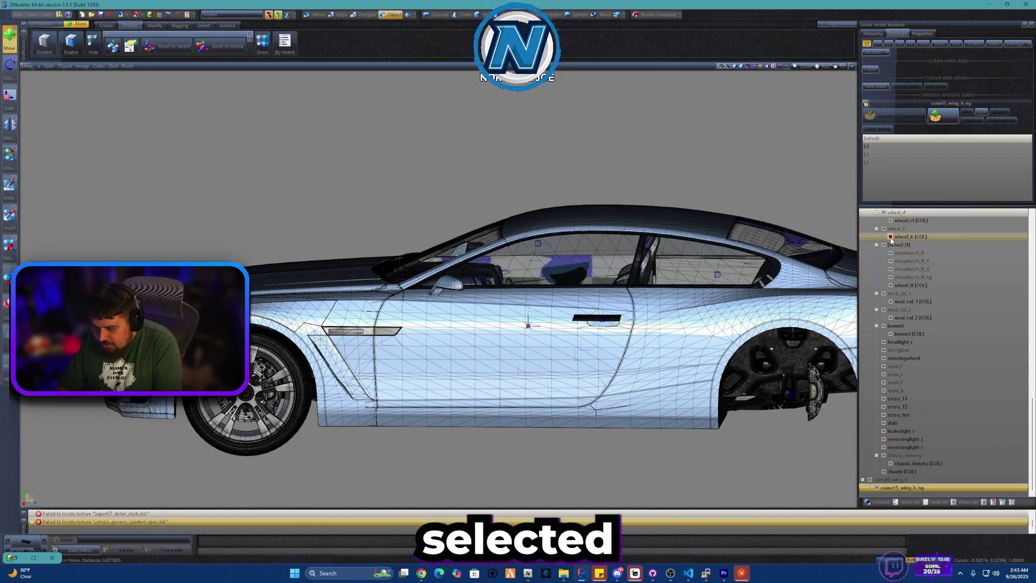
Hide everything except the comet5_wing_h_ng wing node
{"action": "left_click", "coordinate": [935, 503]}
{"action": "left_click", "coordinate": [877, 488]}
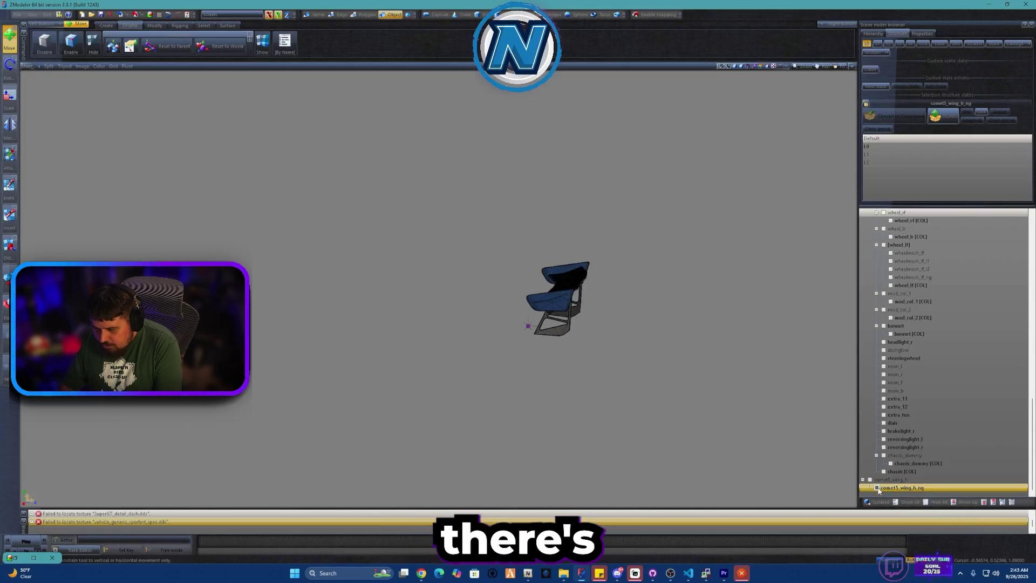
{"action": "scroll", "coordinate": [910, 441], "scroll_direction": "up", "scroll_amount": 15}
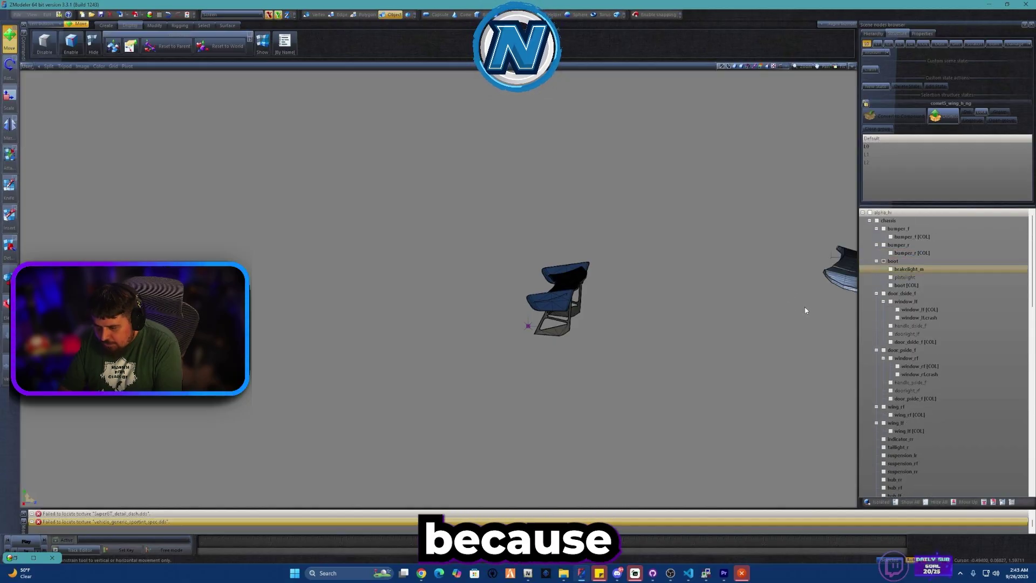
{"action": "middle_click_drag", "start_coordinate": [807, 308], "coordinate": [675, 314]}
Split into four viewports, setting Top to Perspective and User to Left
{"action": "key", "text": "alt+w"}
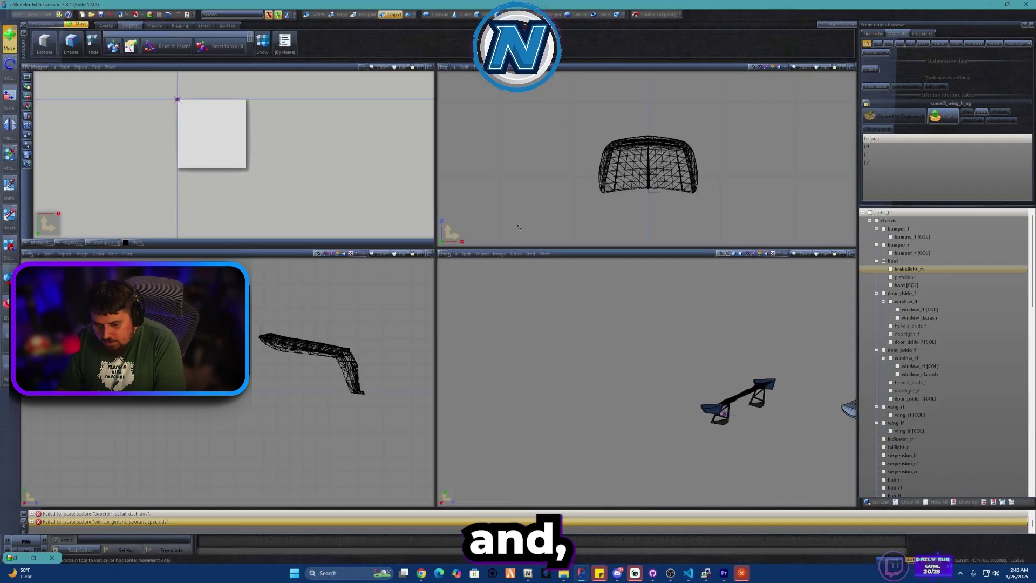
{"action": "scroll", "coordinate": [673, 177], "scroll_direction": "down", "scroll_amount": 2}
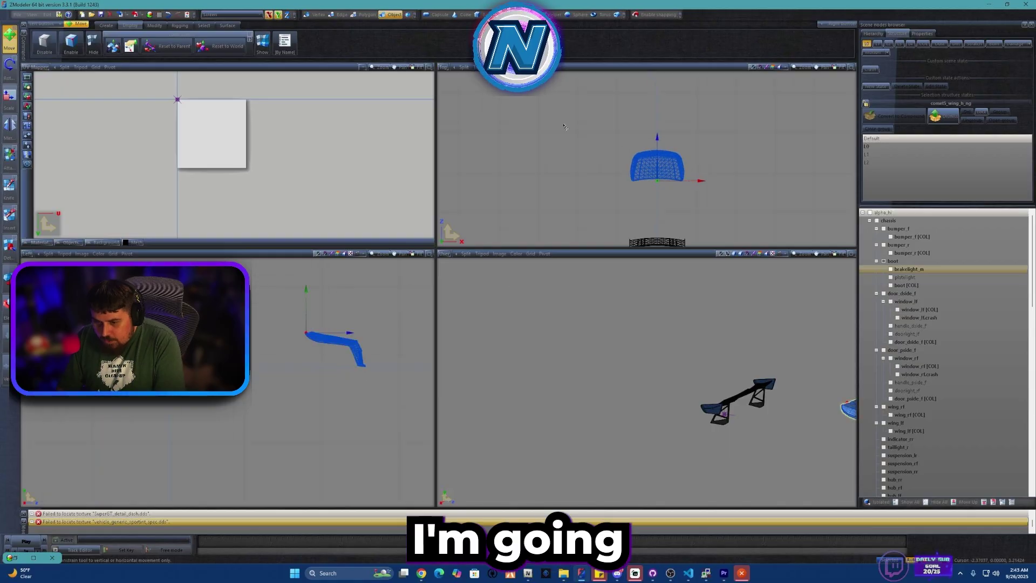
{"action": "left_click", "coordinate": [442, 66]}
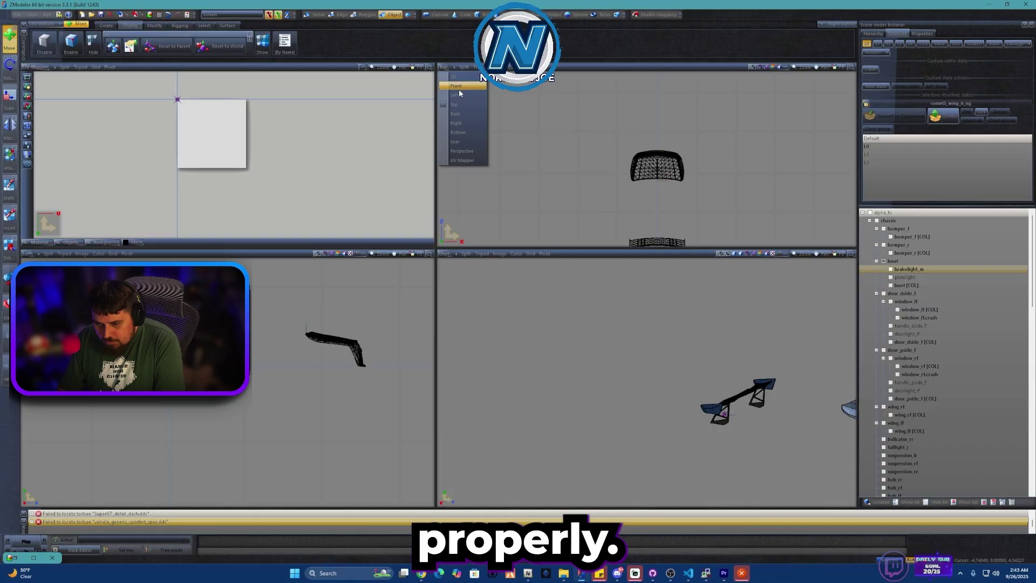
{"action": "left_click", "coordinate": [466, 152]}
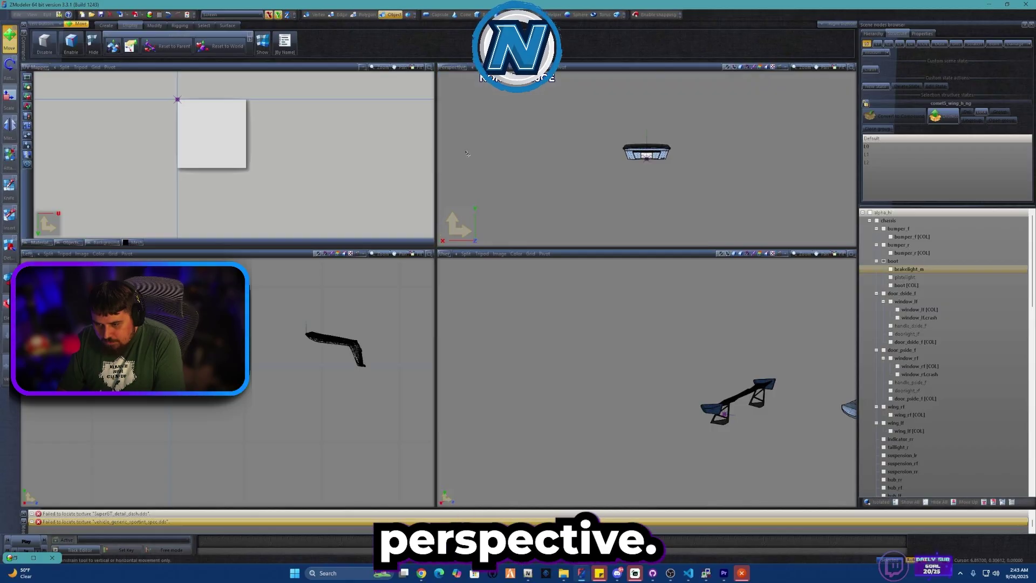
{"action": "left_click", "coordinate": [445, 255]}
{"action": "left_click", "coordinate": [459, 296]}
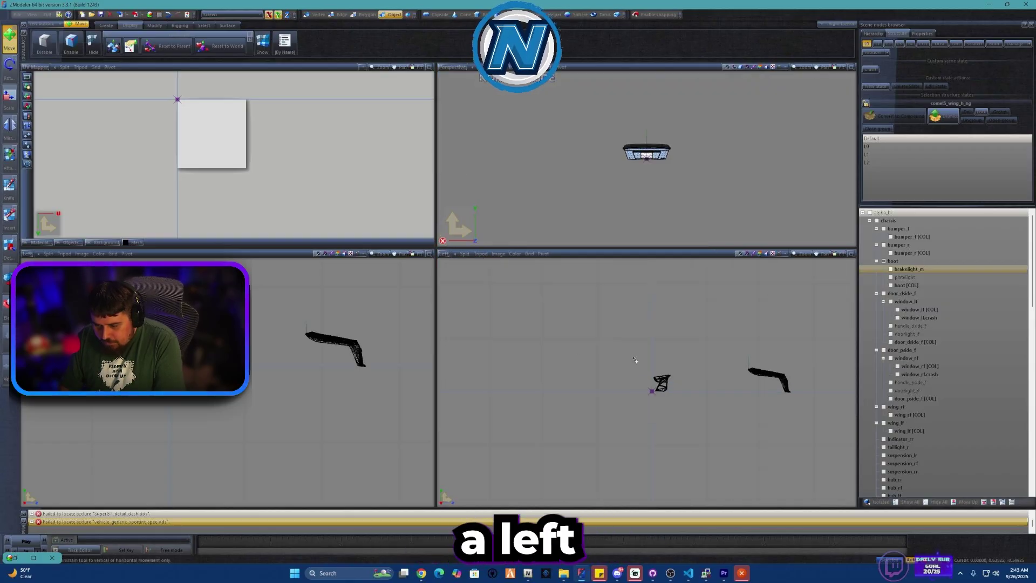
{"action": "middle_click_drag", "start_coordinate": [716, 395], "coordinate": [541, 367]}
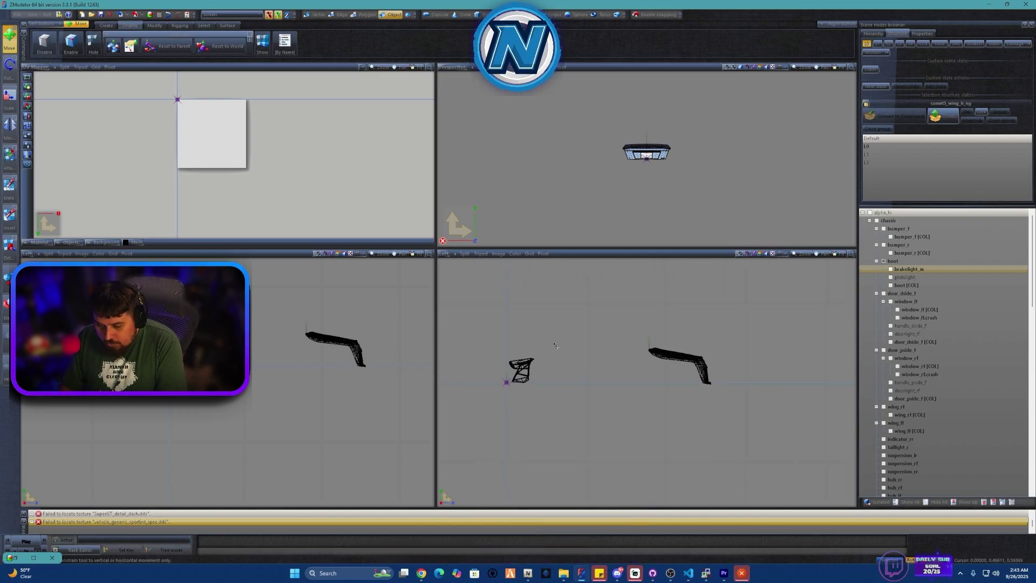
Box-select the wing in the Left view and switch to the Move tool
{"action": "left_click_drag", "start_coordinate": [555, 345], "coordinate": [483, 424]}
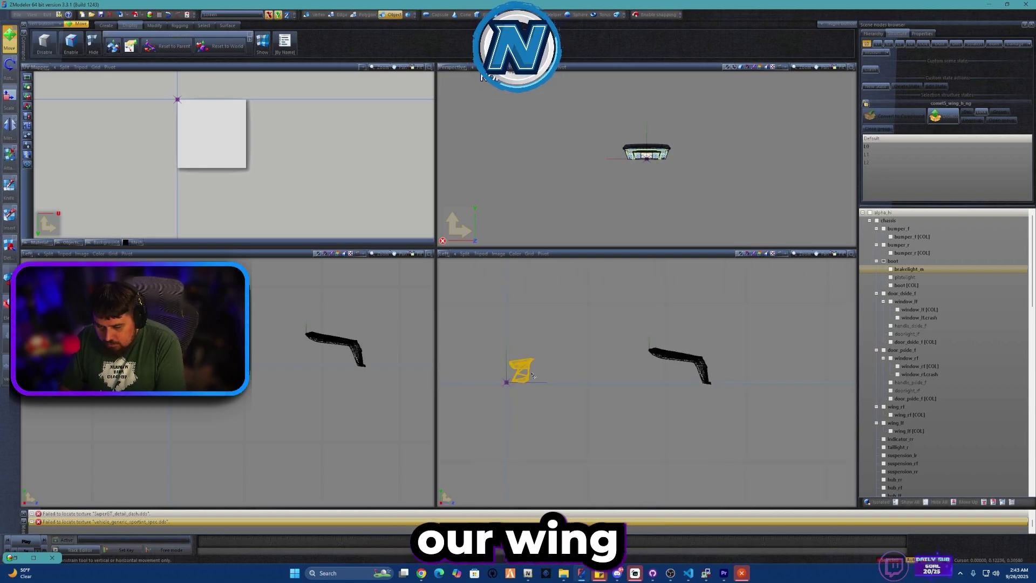
{"action": "left_click", "coordinate": [533, 372]}
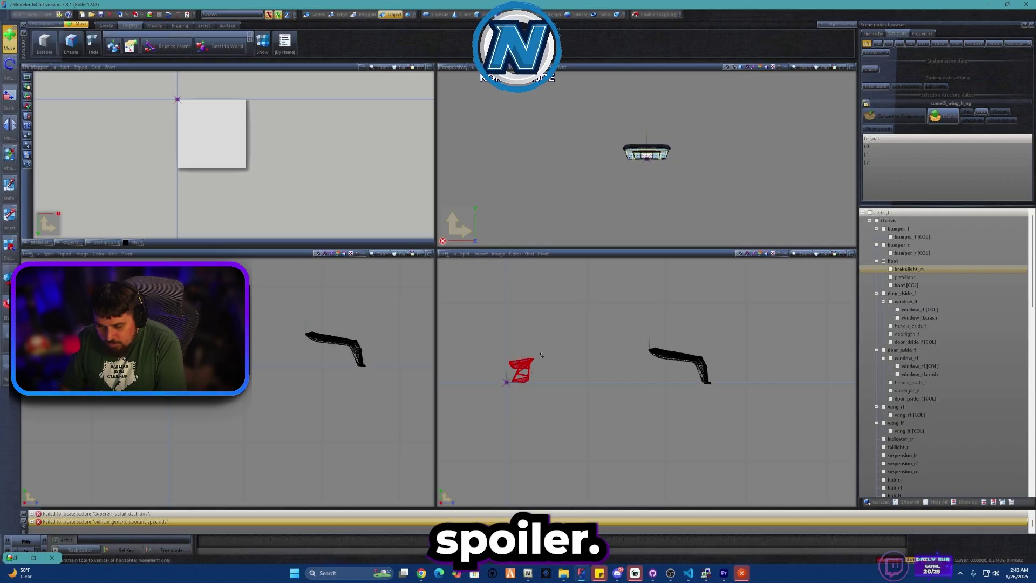
{"action": "left_click", "coordinate": [10, 48]}
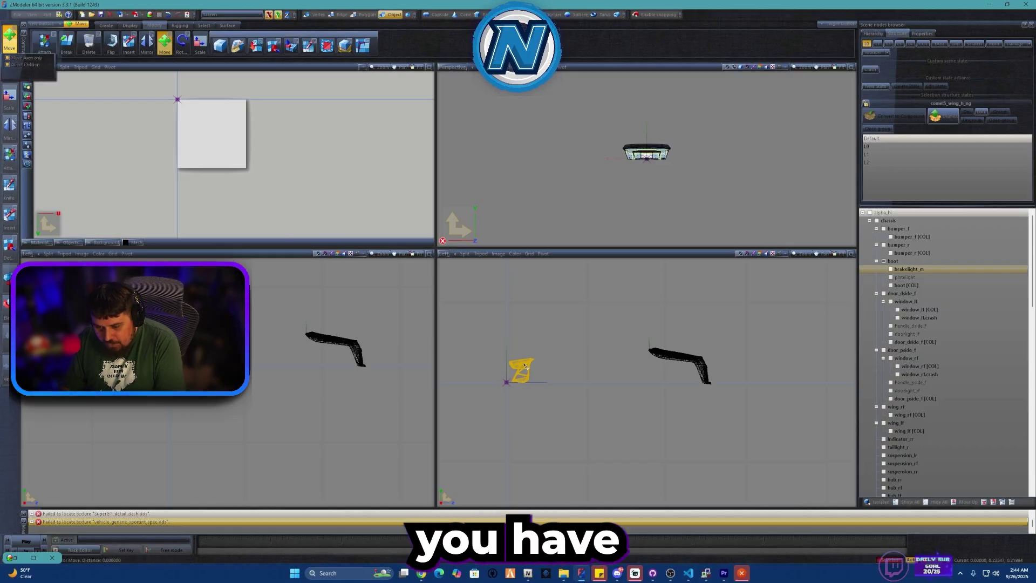
Turn off pivot-only moving, enable X and Y axes, and drag the wing onto the boot
{"action": "left_click_drag", "start_coordinate": [522, 373], "coordinate": [593, 310]}
{"action": "left_click_drag", "start_coordinate": [704, 322], "coordinate": [604, 333]}
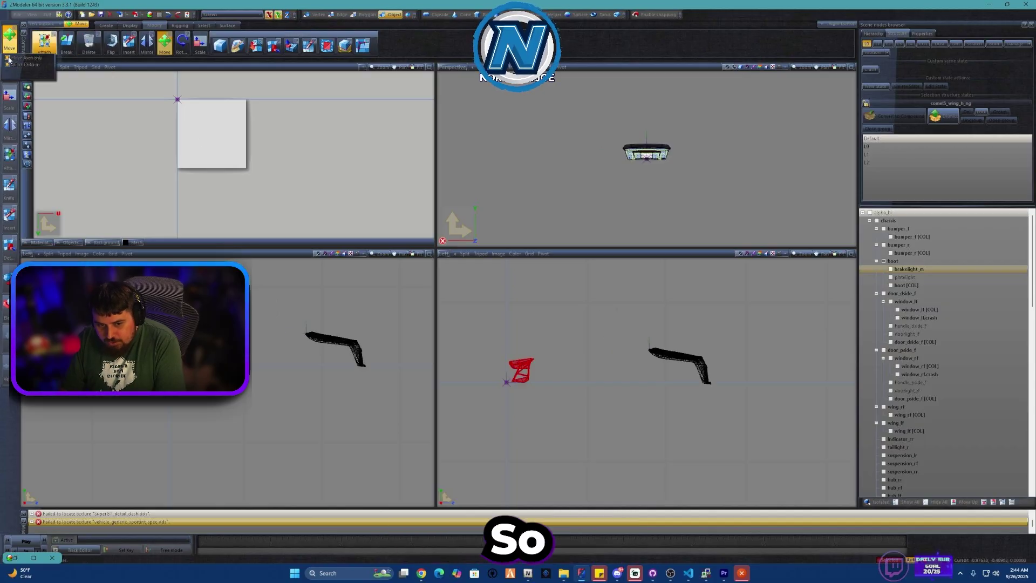
{"action": "left_click", "coordinate": [7, 41]}
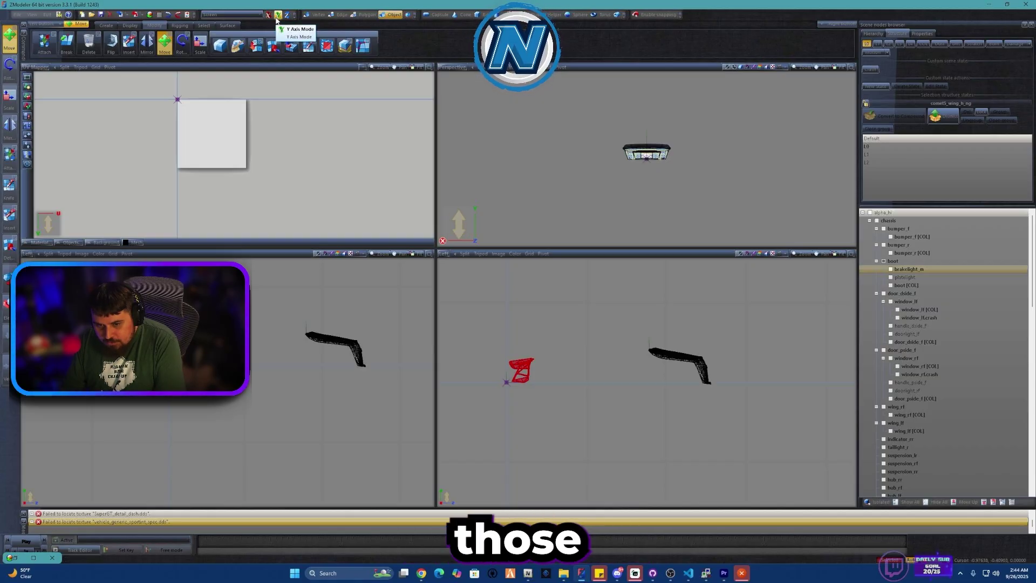
{"action": "left_click", "coordinate": [269, 14]}
{"action": "left_click", "coordinate": [277, 15]}
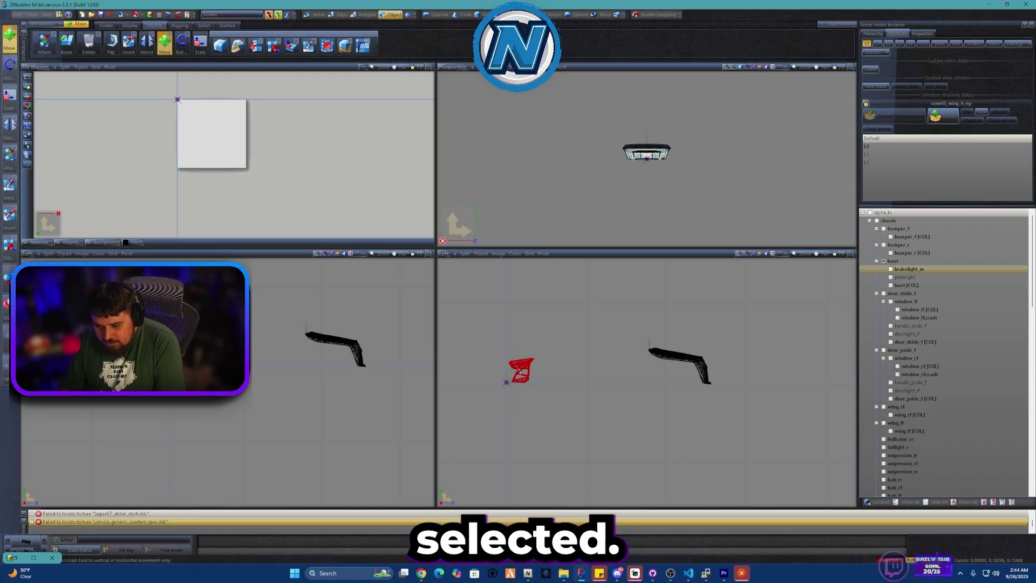
{"action": "left_click_drag", "start_coordinate": [526, 367], "coordinate": [697, 345]}
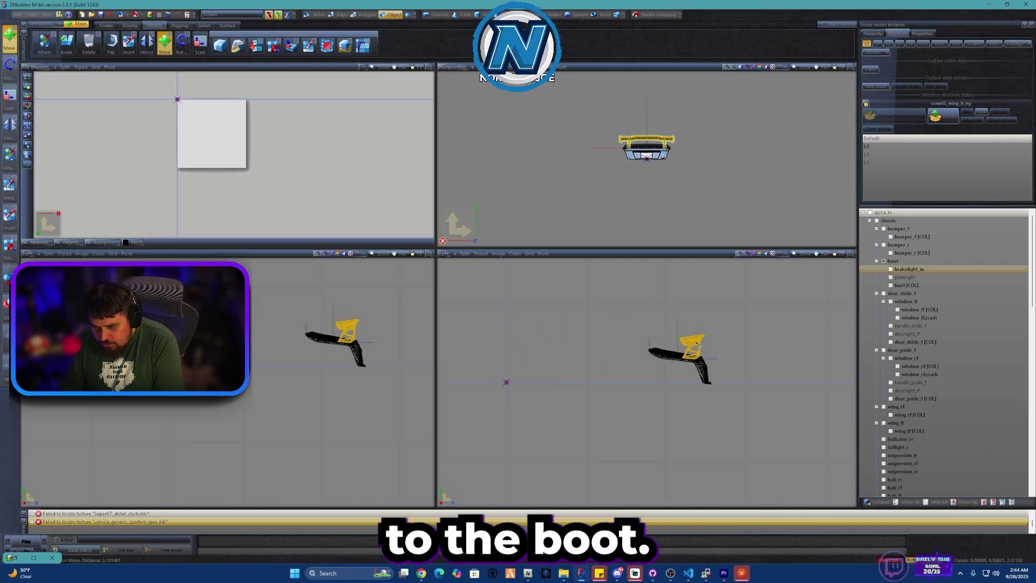
Change the perspective view to User and nudge the wing slightly into place on the boot
{"action": "scroll", "coordinate": [685, 165], "scroll_direction": "up", "scroll_amount": 4}
{"action": "middle_click_drag", "start_coordinate": [675, 157], "coordinate": [737, 171]}
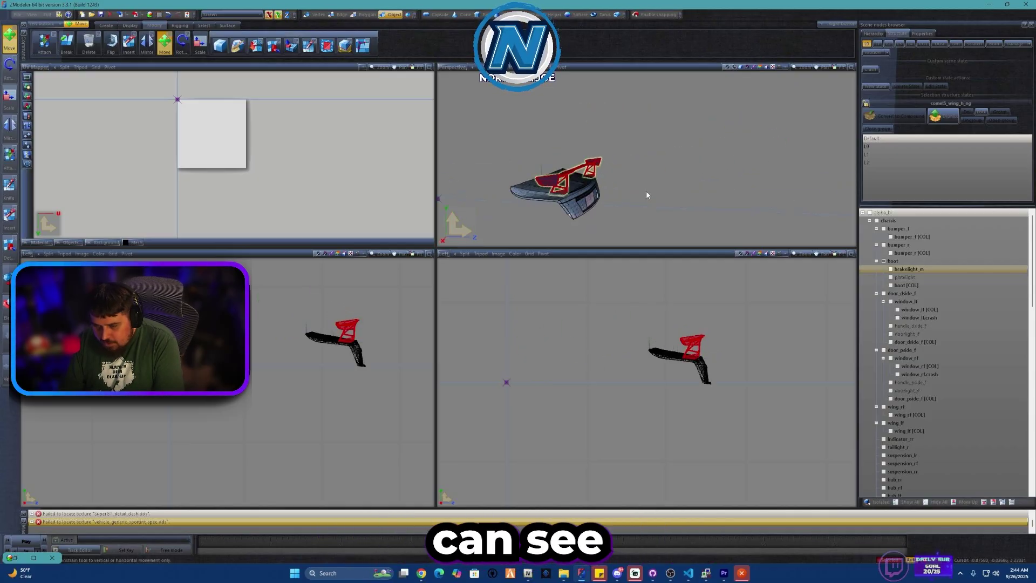
{"action": "scroll", "coordinate": [649, 191], "scroll_direction": "up", "scroll_amount": 2}
{"action": "middle_click_drag", "start_coordinate": [648, 189], "coordinate": [488, 91]}
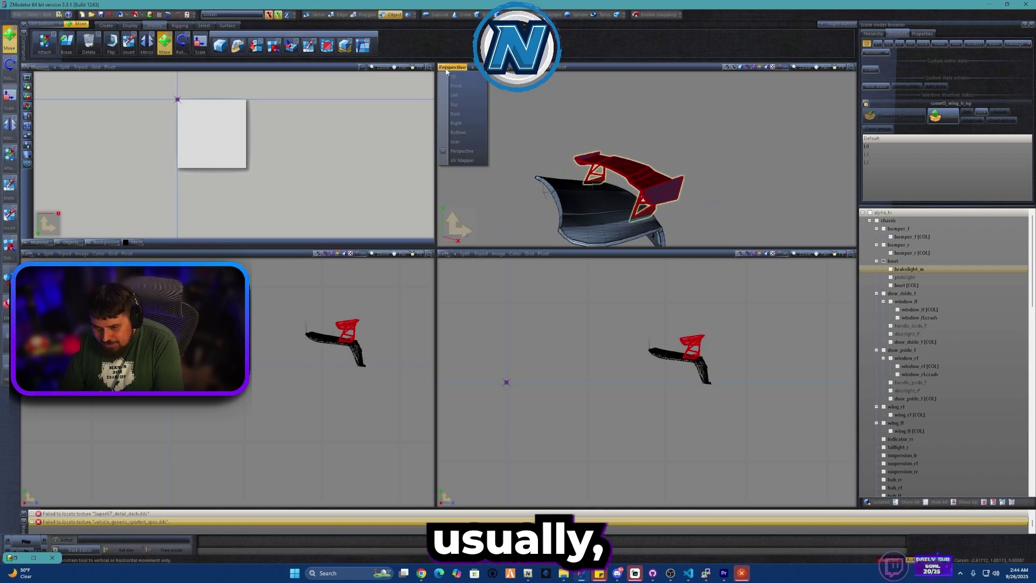
{"action": "left_click", "coordinate": [457, 142]}
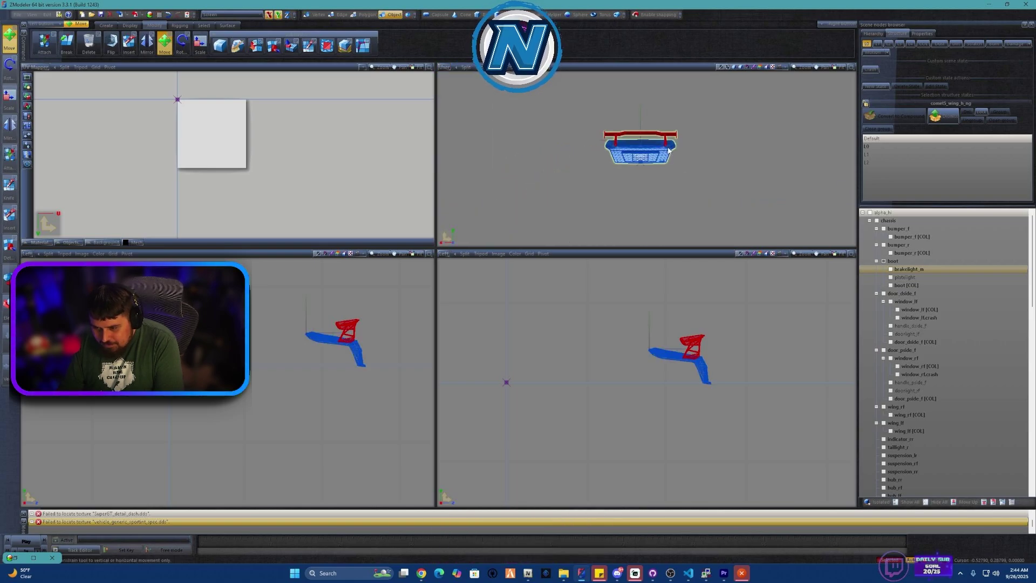
{"action": "middle_click_drag", "start_coordinate": [615, 184], "coordinate": [659, 193]}
{"action": "scroll", "coordinate": [637, 178], "scroll_direction": "up", "scroll_amount": 5}
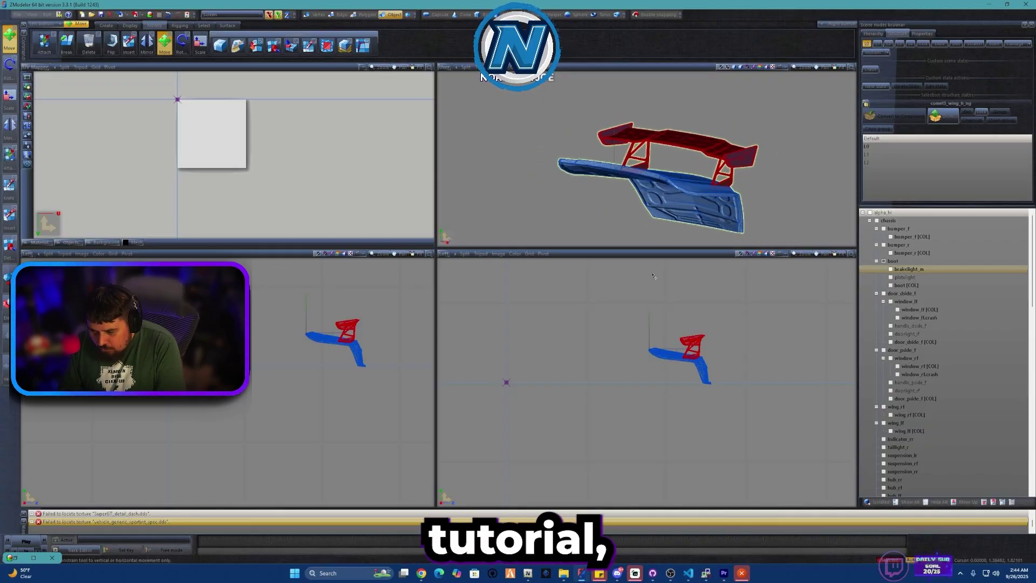
{"action": "left_click", "coordinate": [691, 345]}
{"action": "scroll", "coordinate": [696, 342], "scroll_direction": "up", "scroll_amount": 5}
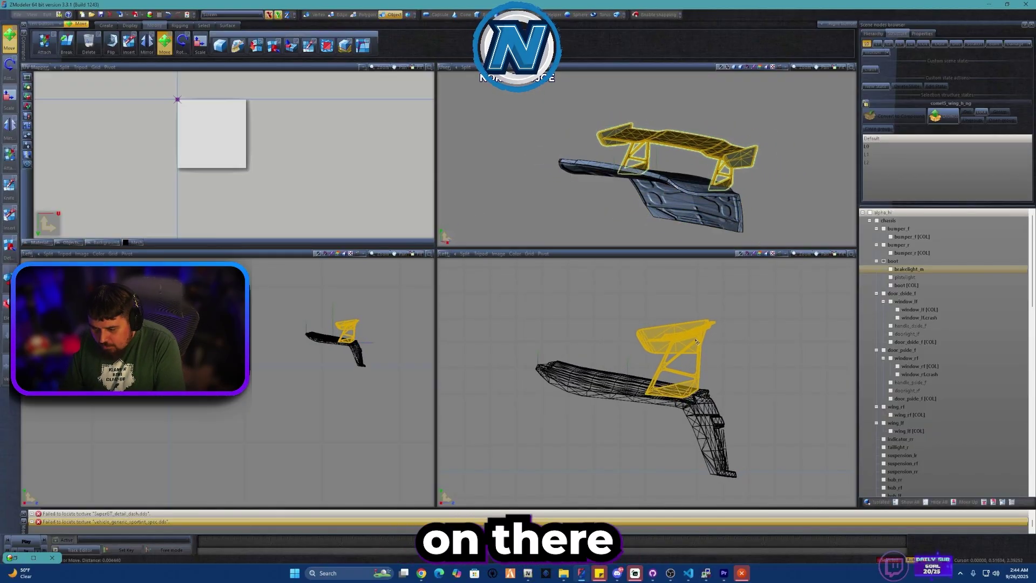
{"action": "left_click_drag", "start_coordinate": [696, 341], "coordinate": [694, 343]}
{"action": "middle_click_drag", "start_coordinate": [691, 207], "coordinate": [628, 177]}
Show all car parts to check the fit, then undo back to only wing and boot
{"action": "left_click", "coordinate": [908, 502]}
{"action": "scroll", "coordinate": [777, 157], "scroll_direction": "down", "scroll_amount": 3}
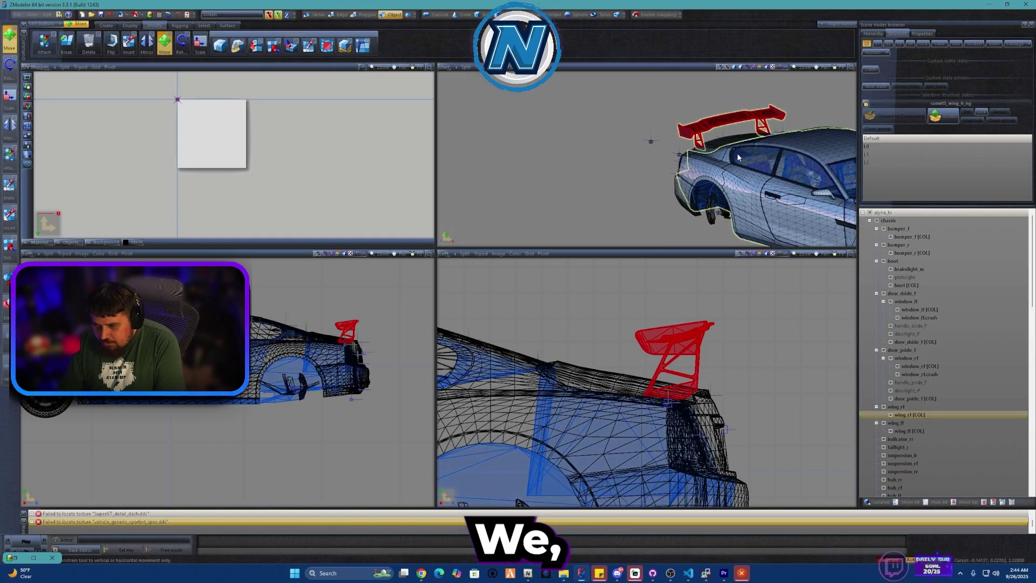
{"action": "middle_click_drag", "start_coordinate": [738, 157], "coordinate": [680, 154]}
{"action": "left_click", "coordinate": [784, 148]}
{"action": "mouse_move", "coordinate": [784, 148]}
{"action": "middle_mouse_down"}
{"action": "mouse_move", "coordinate": [756, 153]}
{"action": "mouse_move", "coordinate": [827, 149]}
{"action": "mouse_move", "coordinate": [765, 150]}
{"action": "middle_mouse_up"}
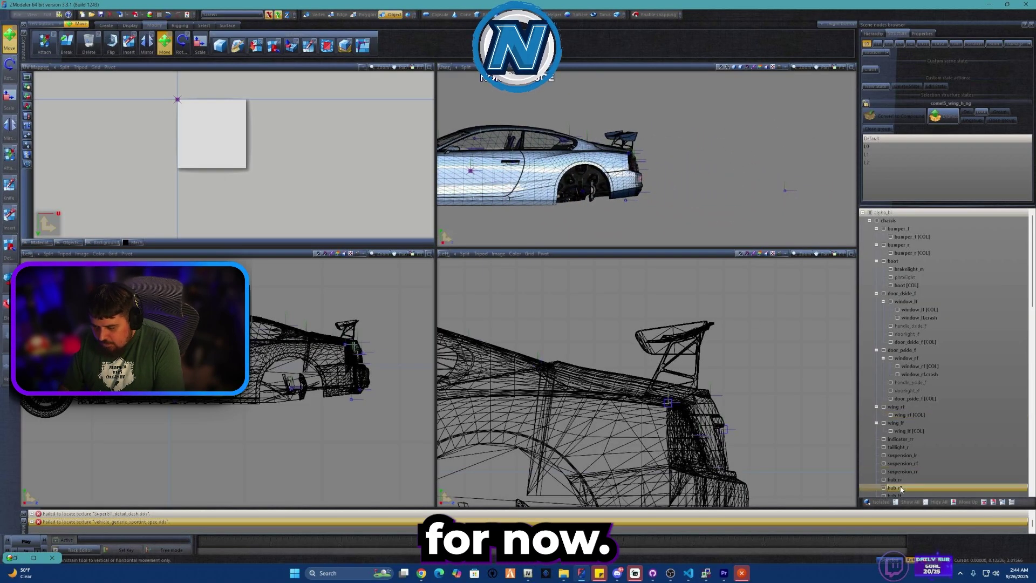
{"action": "key", "text": "ctrl+z"}
{"action": "key", "text": "ctrl+z"}
{"action": "key", "text": "ctrl+z"}
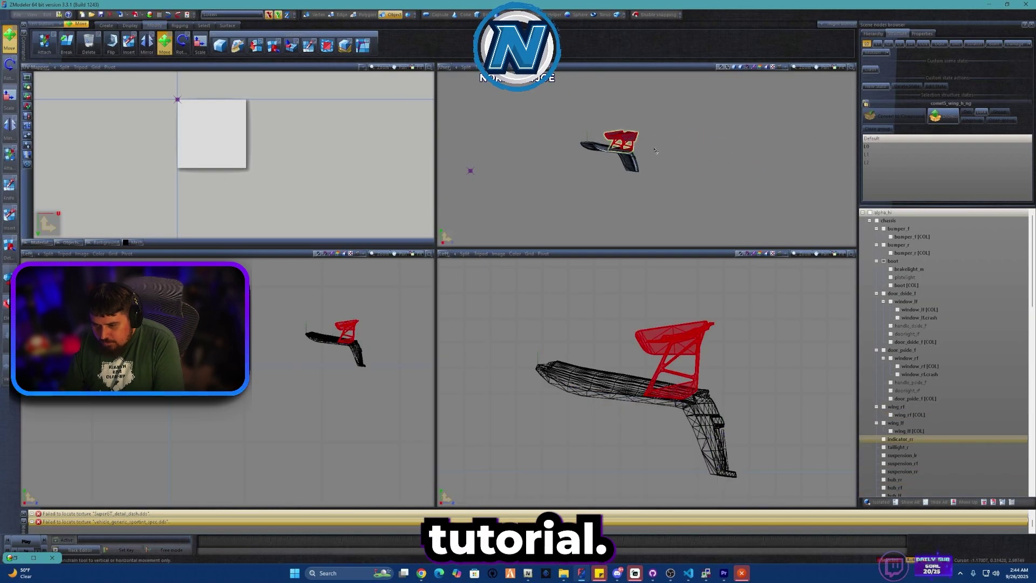
{"action": "scroll", "coordinate": [655, 151], "scroll_direction": "up", "scroll_amount": 3}
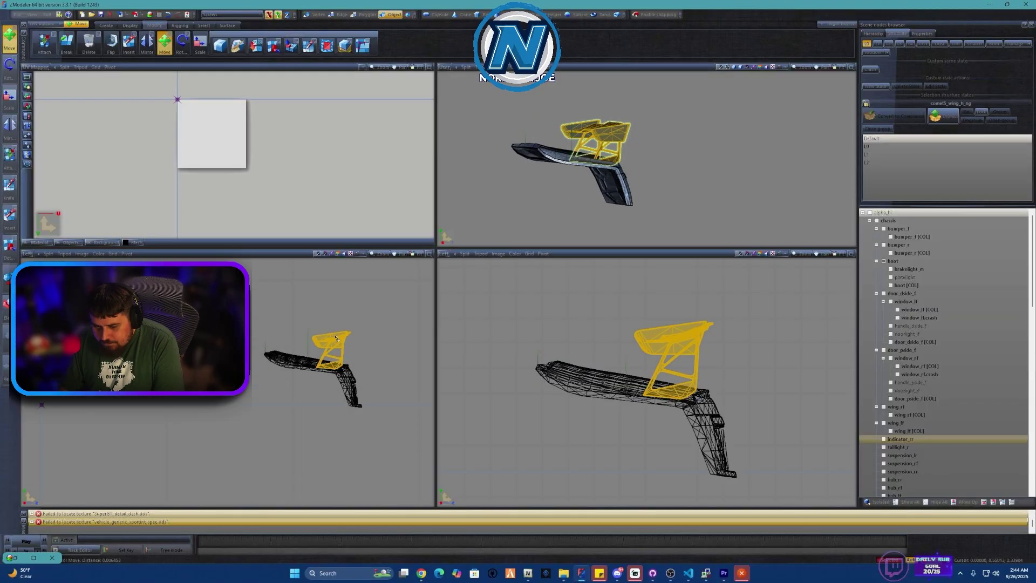
{"action": "middle_click_drag", "start_coordinate": [642, 197], "coordinate": [667, 188]}
{"action": "key", "text": "space"}
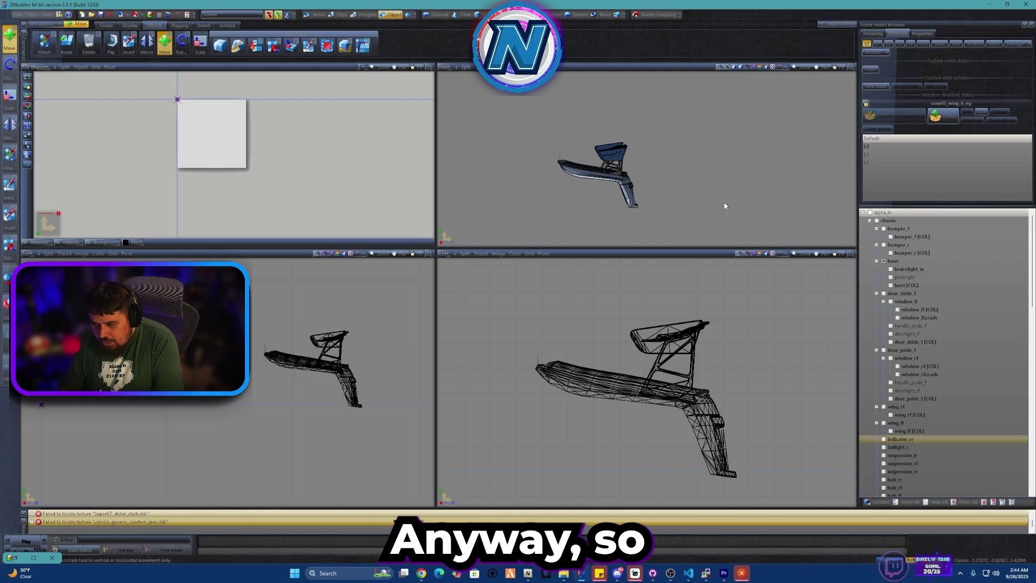
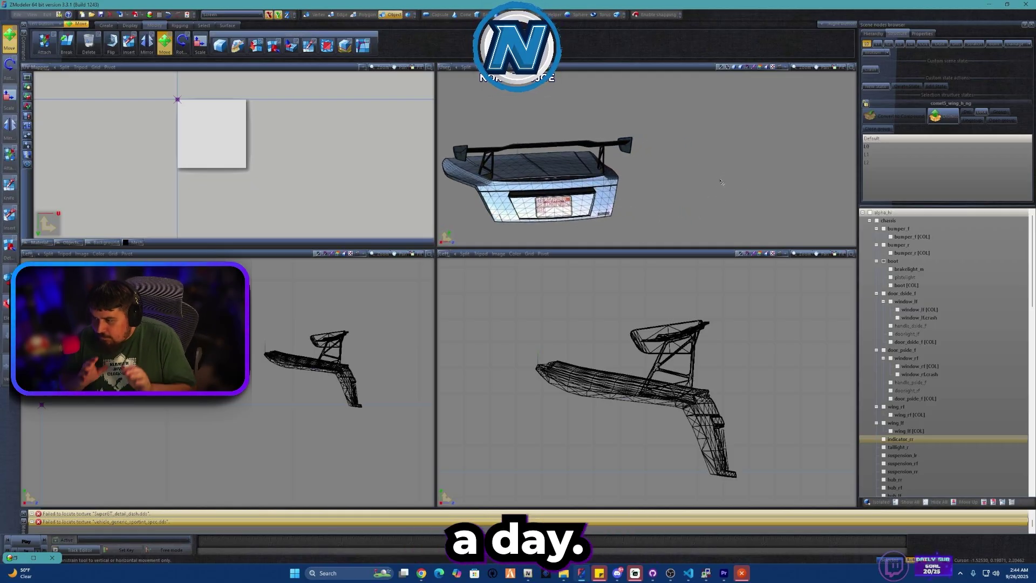
Zoom in on the boot, select the rear wing, and orbit to its side
{"action": "scroll", "coordinate": [674, 168], "scroll_direction": "up", "scroll_amount": 2}
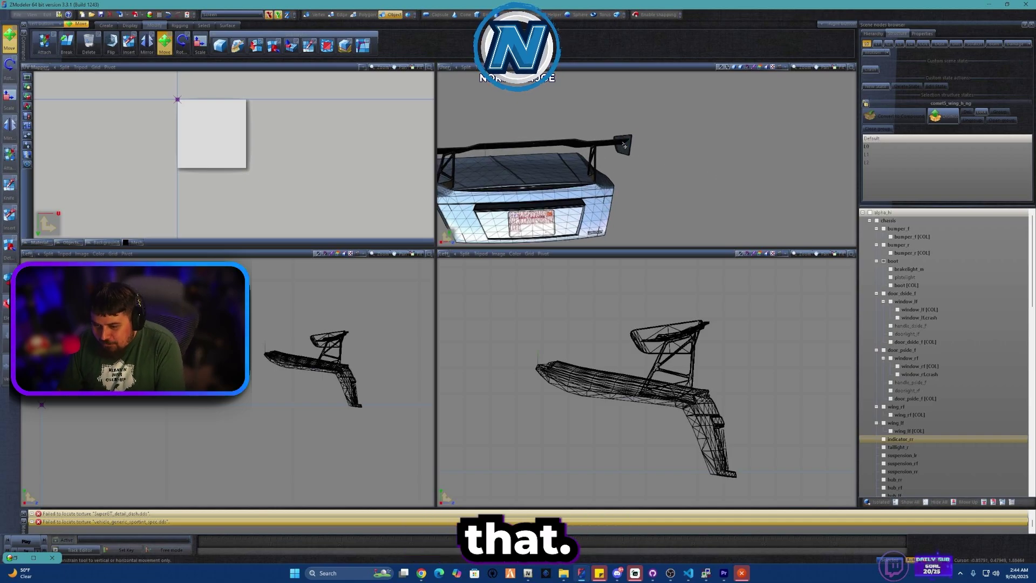
{"action": "left_click", "coordinate": [635, 157]}
{"action": "middle_click_drag", "start_coordinate": [635, 156], "coordinate": [678, 158]}
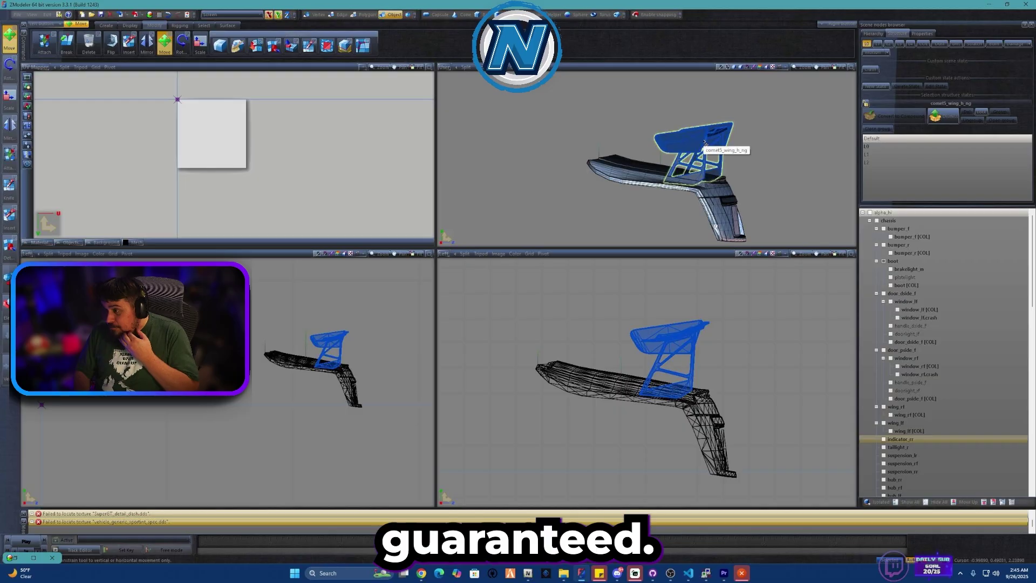
Inspect the wing's upper tower and body parts, then bring up the Display node tools
{"action": "scroll", "coordinate": [696, 151], "scroll_direction": "down", "scroll_amount": 3}
{"action": "left_click", "coordinate": [650, 172]}
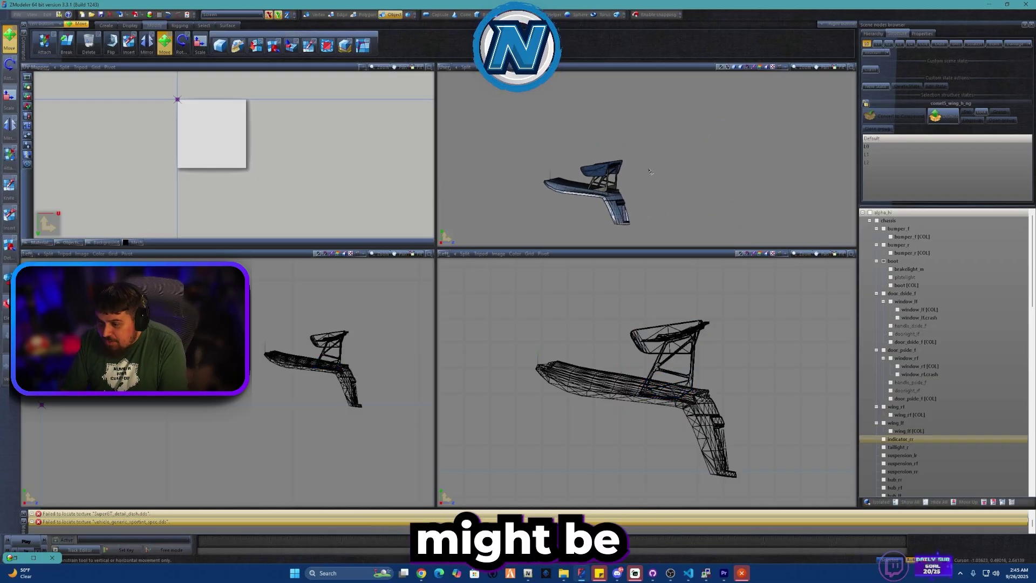
{"action": "scroll", "coordinate": [650, 171], "scroll_direction": "down", "scroll_amount": 2}
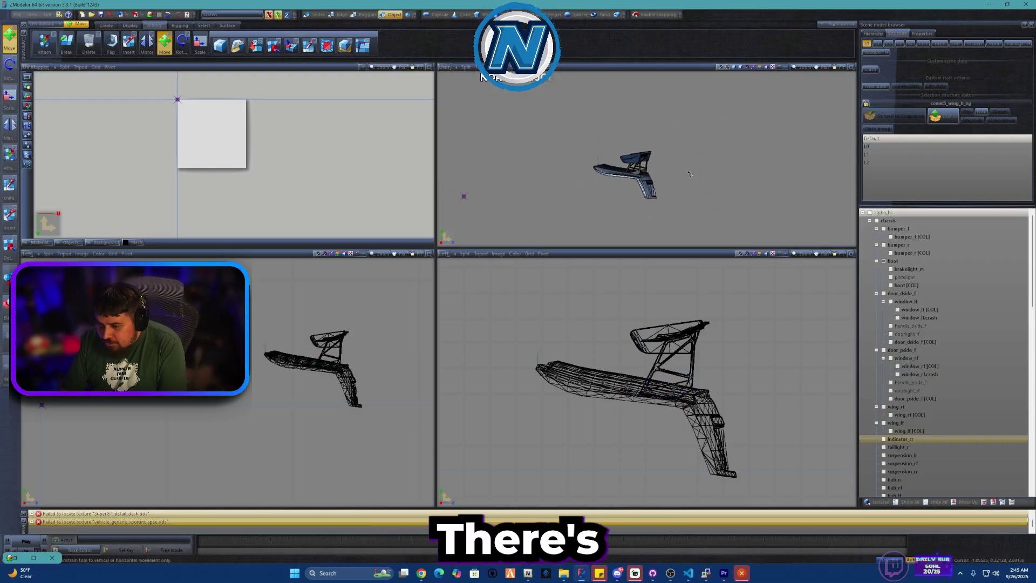
{"action": "scroll", "coordinate": [663, 171], "scroll_direction": "up", "scroll_amount": 4}
{"action": "left_click", "coordinate": [593, 162]}
{"action": "left_click", "coordinate": [521, 181]}
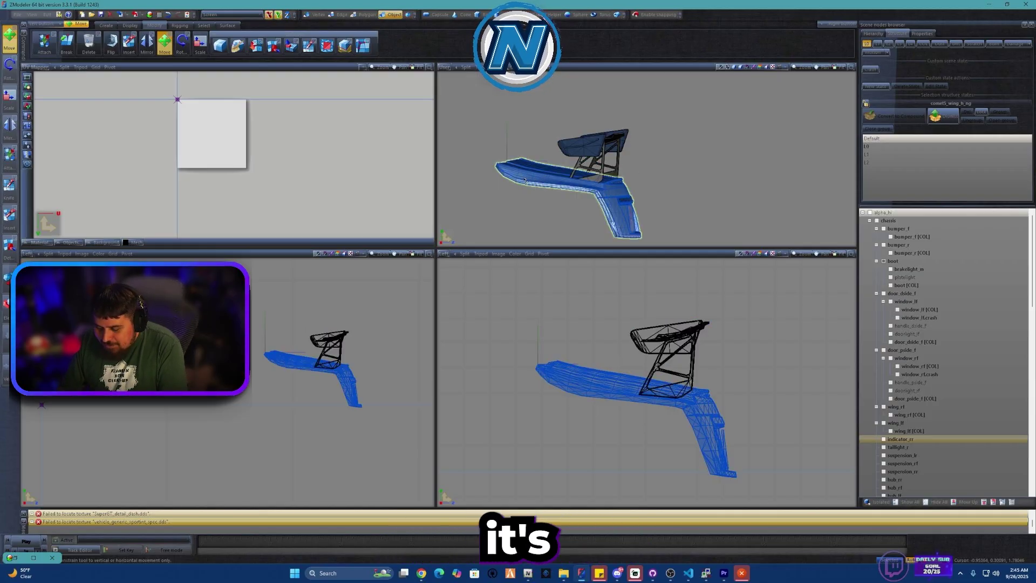
{"action": "scroll", "coordinate": [755, 130], "scroll_direction": "down", "scroll_amount": 4}
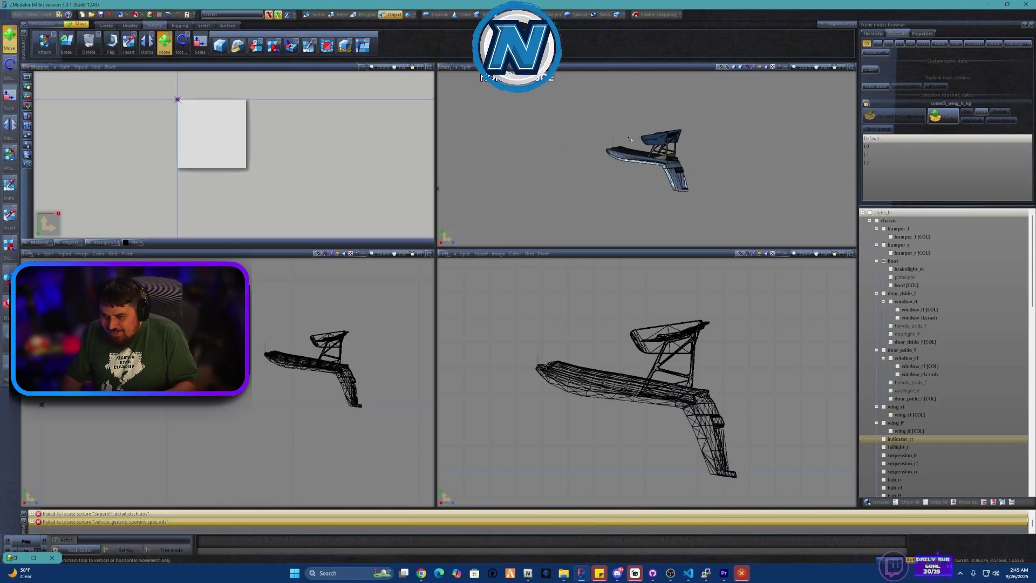
{"action": "scroll", "coordinate": [661, 154], "scroll_direction": "up", "scroll_amount": 5}
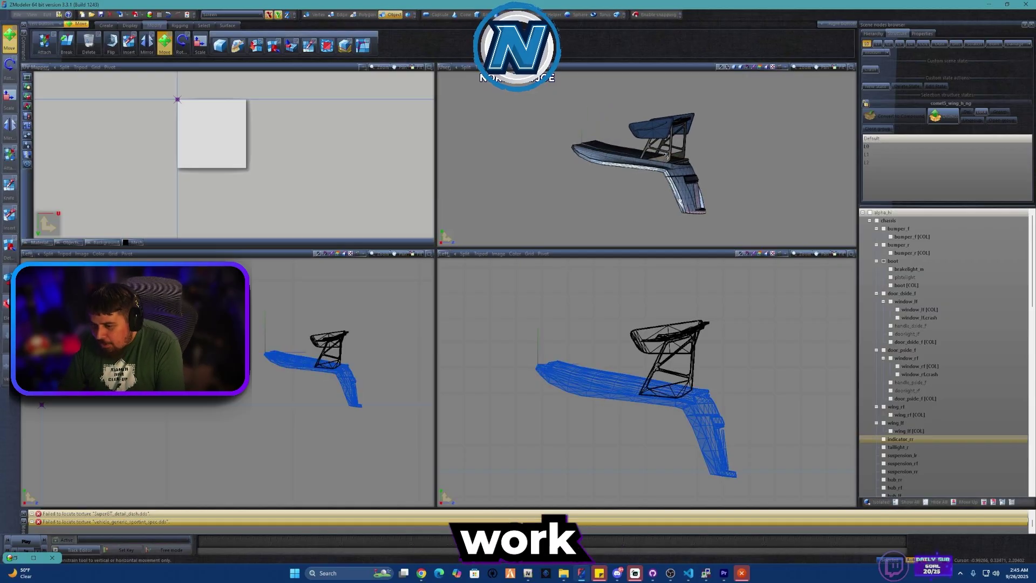
{"action": "mouse_move", "coordinate": [660, 155]}
{"action": "middle_mouse_down"}
{"action": "mouse_move", "coordinate": [677, 160]}
{"action": "mouse_move", "coordinate": [647, 157]}
{"action": "middle_mouse_up"}
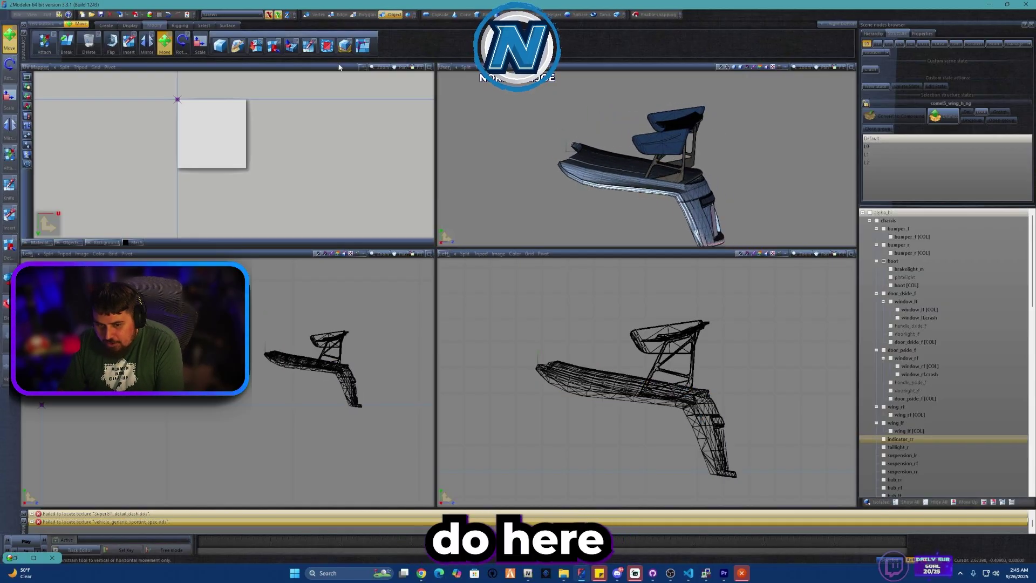
{"action": "left_click", "coordinate": [130, 26]}
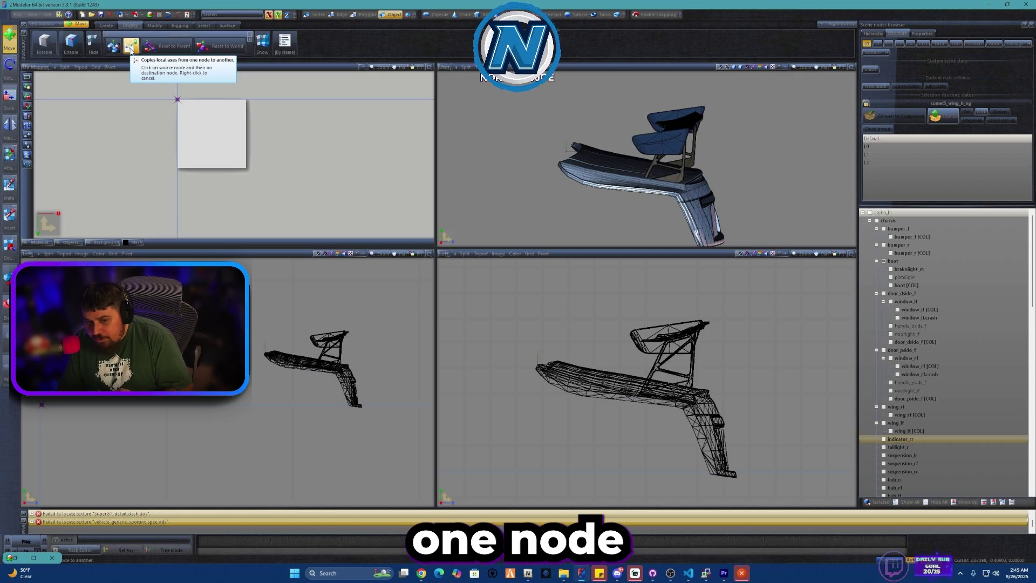
Start Copy Axes with the Keep Object option ticked
{"action": "left_click", "coordinate": [131, 46]}
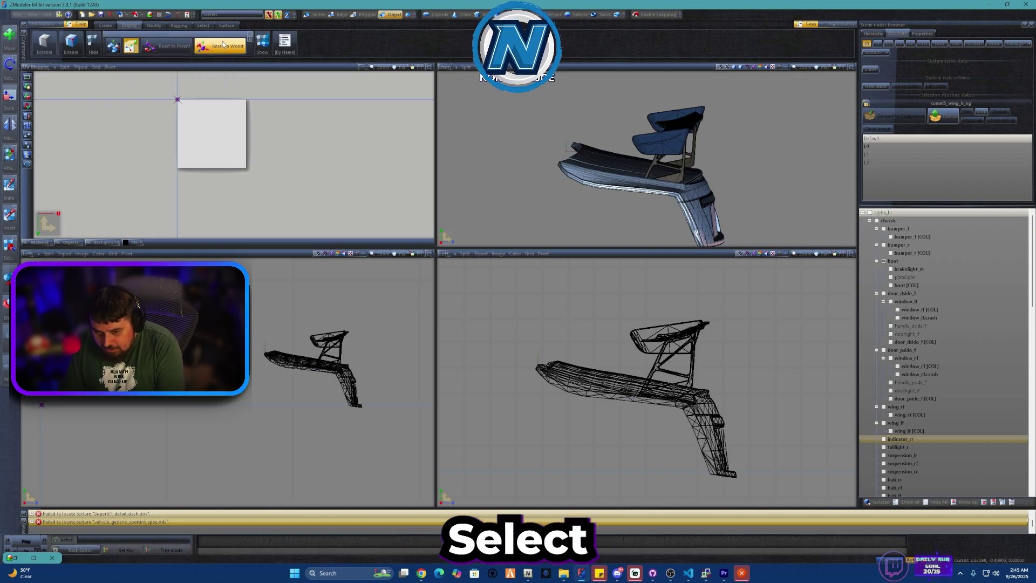
{"action": "left_click", "coordinate": [250, 36]}
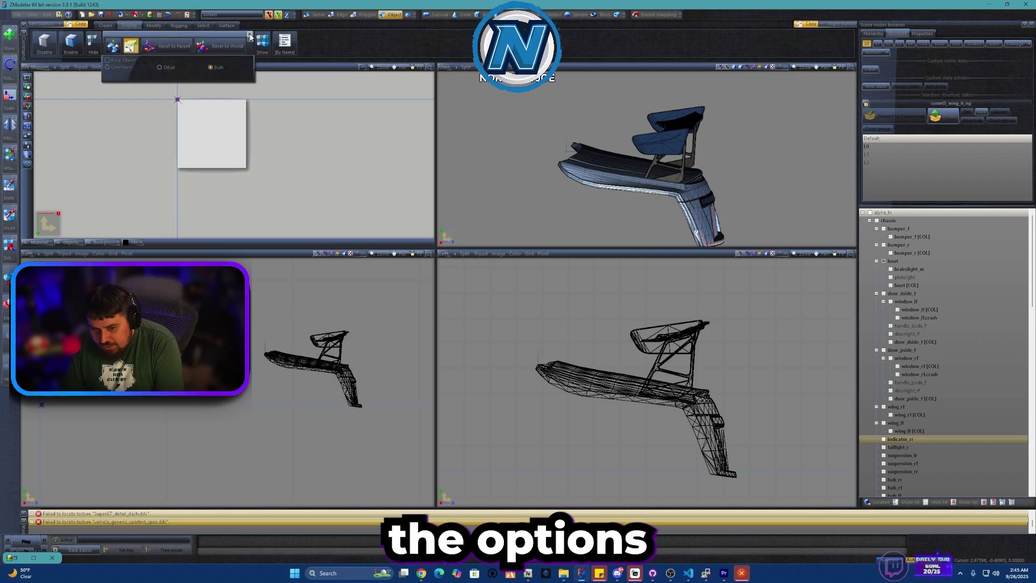
{"action": "left_click", "coordinate": [120, 60]}
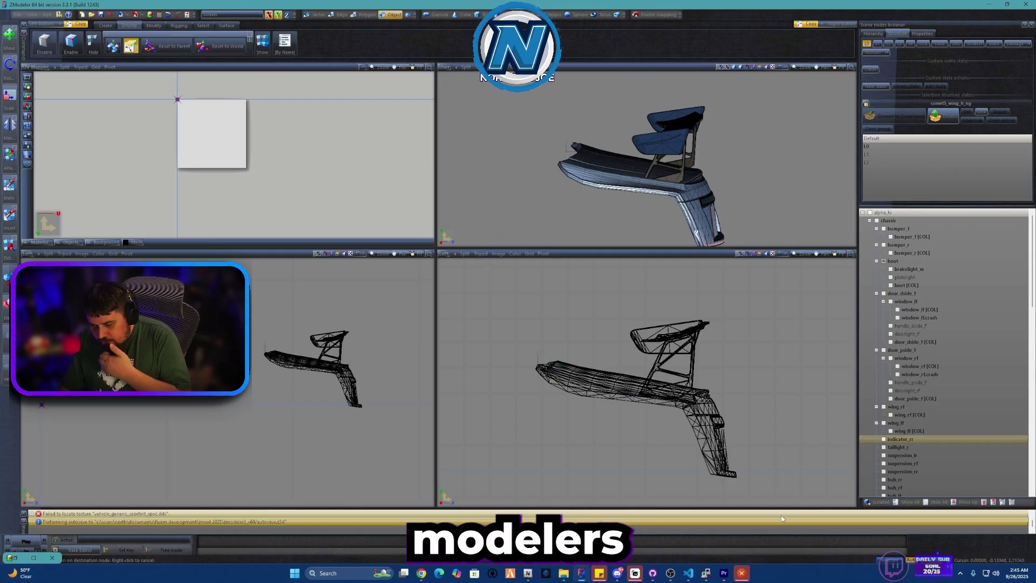
Select the trunk body and toggle L0 off to reveal the helper nodes
{"action": "left_click", "coordinate": [566, 377]}
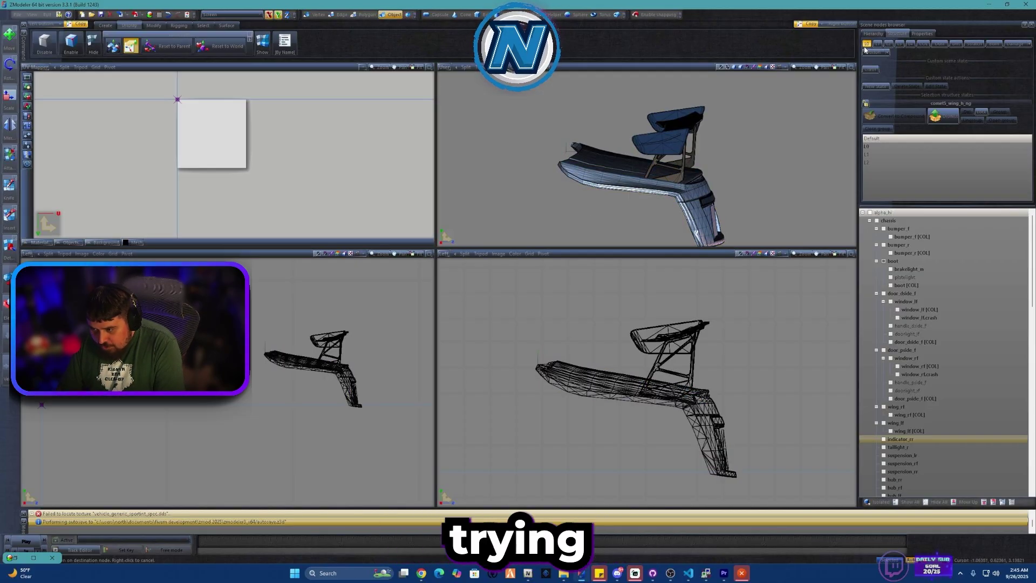
{"action": "left_click", "coordinate": [867, 43]}
{"action": "scroll", "coordinate": [546, 353], "scroll_direction": "up", "scroll_amount": 1}
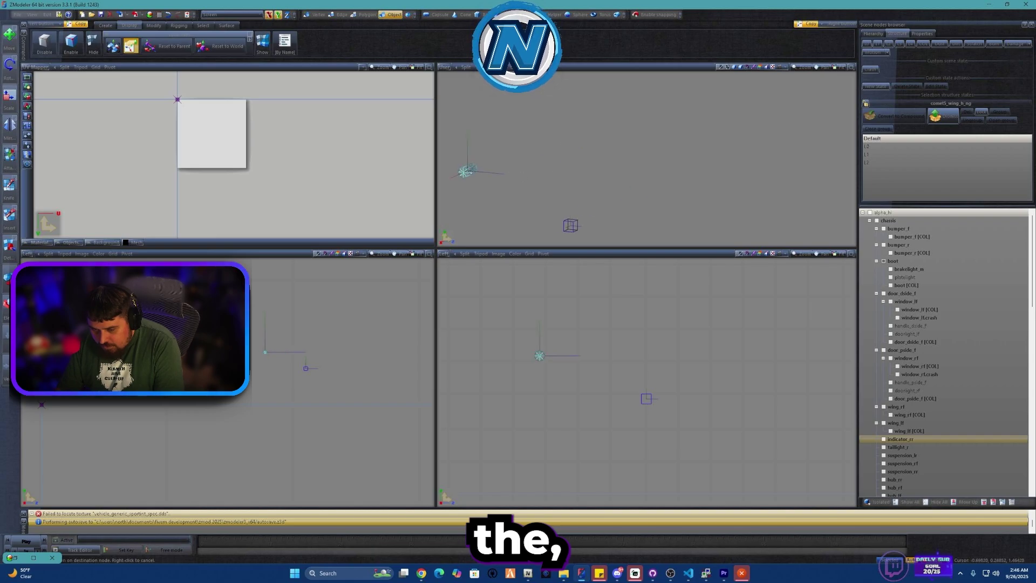
Show the meshes again and select the wing arm body from a side view
{"action": "left_click", "coordinate": [866, 44]}
{"action": "scroll", "coordinate": [784, 83], "scroll_direction": "down", "scroll_amount": 3}
{"action": "middle_click_drag", "start_coordinate": [784, 83], "coordinate": [588, 108]}
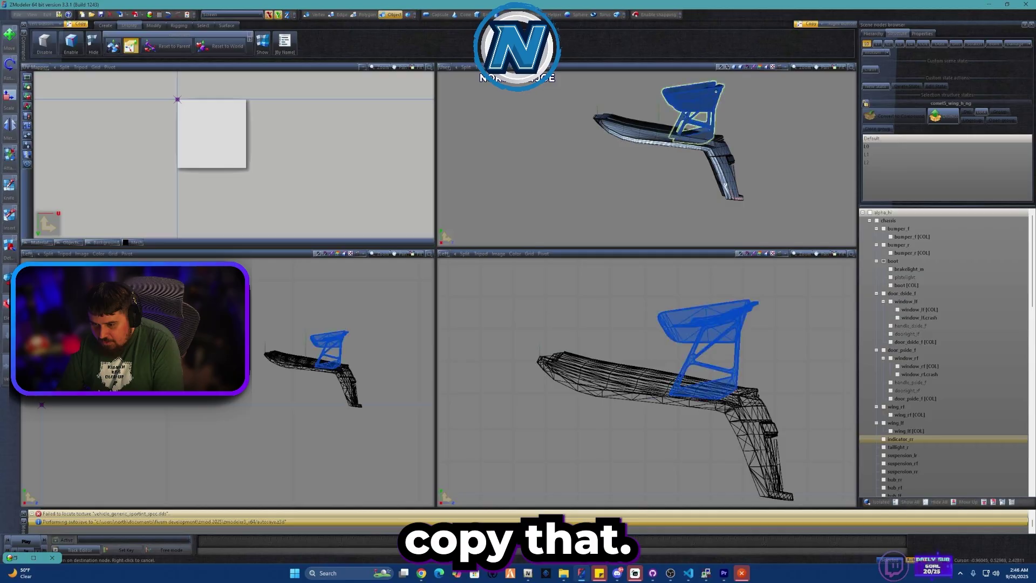
{"action": "left_click", "coordinate": [691, 97]}
{"action": "left_click", "coordinate": [699, 93]}
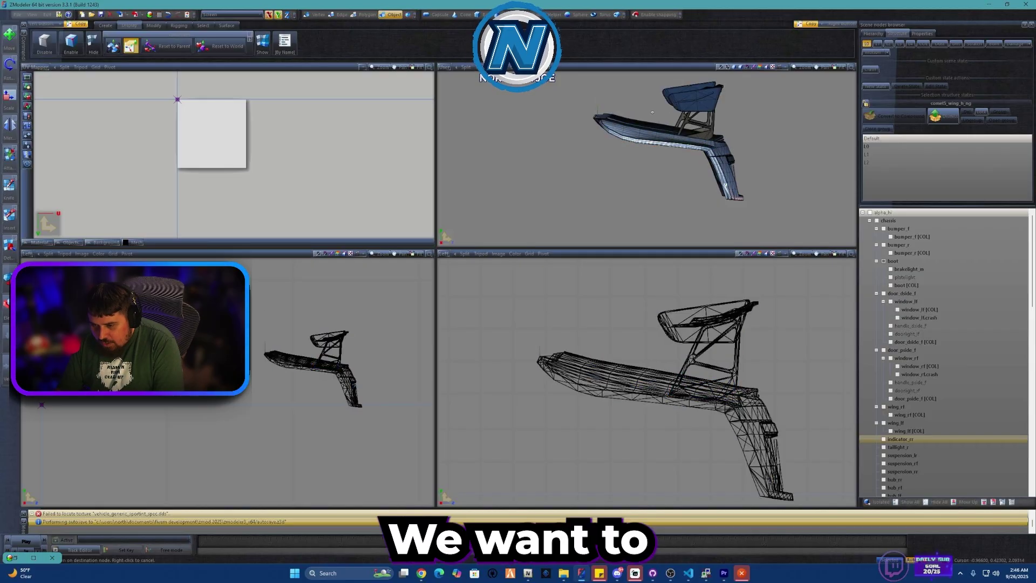
{"action": "left_click", "coordinate": [699, 92]}
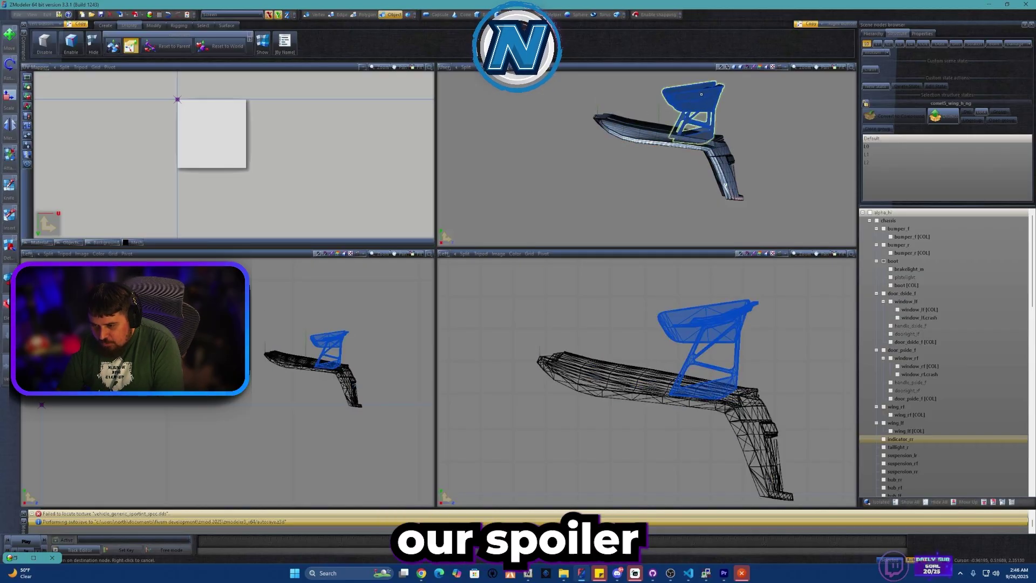
{"action": "left_click", "coordinate": [699, 91]}
{"action": "left_click", "coordinate": [615, 129]}
{"action": "left_click", "coordinate": [616, 147]}
{"action": "left_click", "coordinate": [616, 146]}
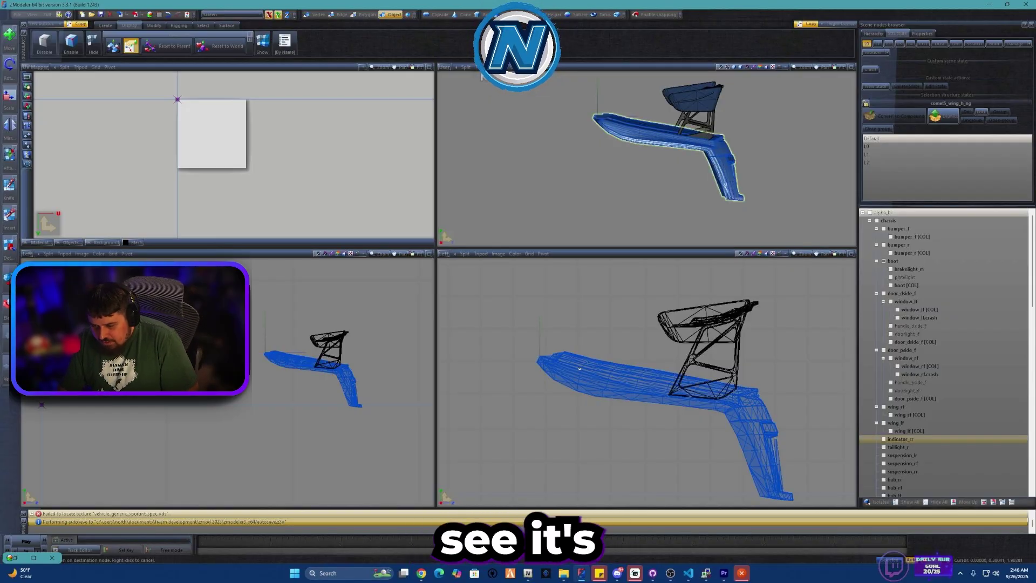
Copy the boot's axes onto the wing arm and check its axis node with L0 toggled
{"action": "left_click", "coordinate": [584, 364]}
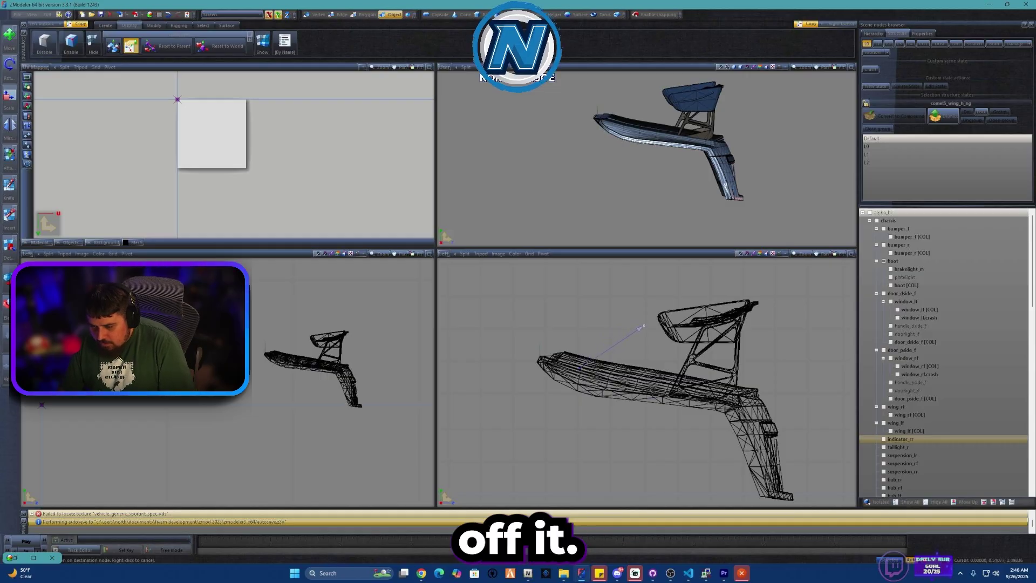
{"action": "left_click", "coordinate": [698, 323]}
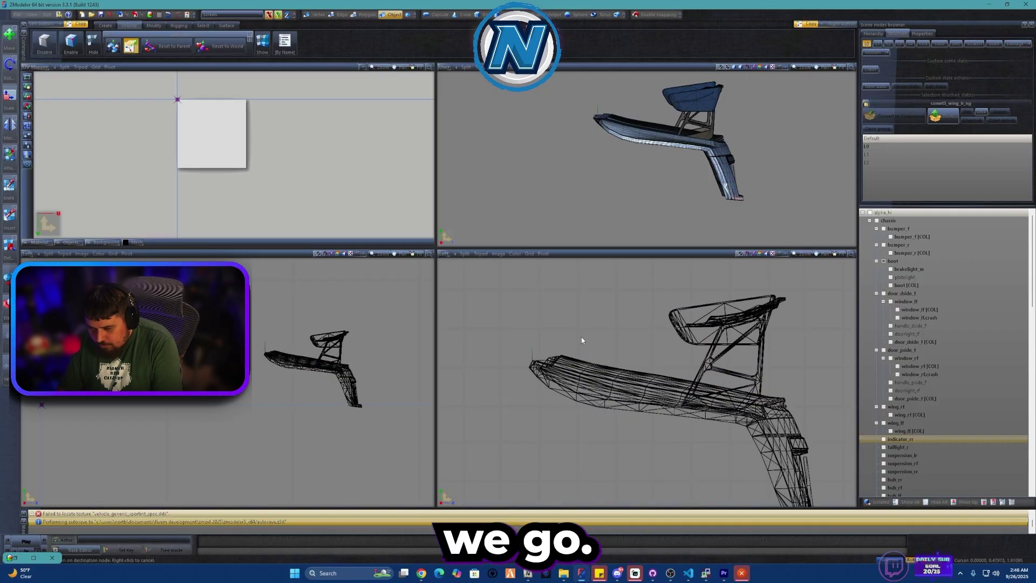
{"action": "left_click", "coordinate": [866, 44]}
{"action": "middle_click_drag", "start_coordinate": [676, 114], "coordinate": [705, 138]}
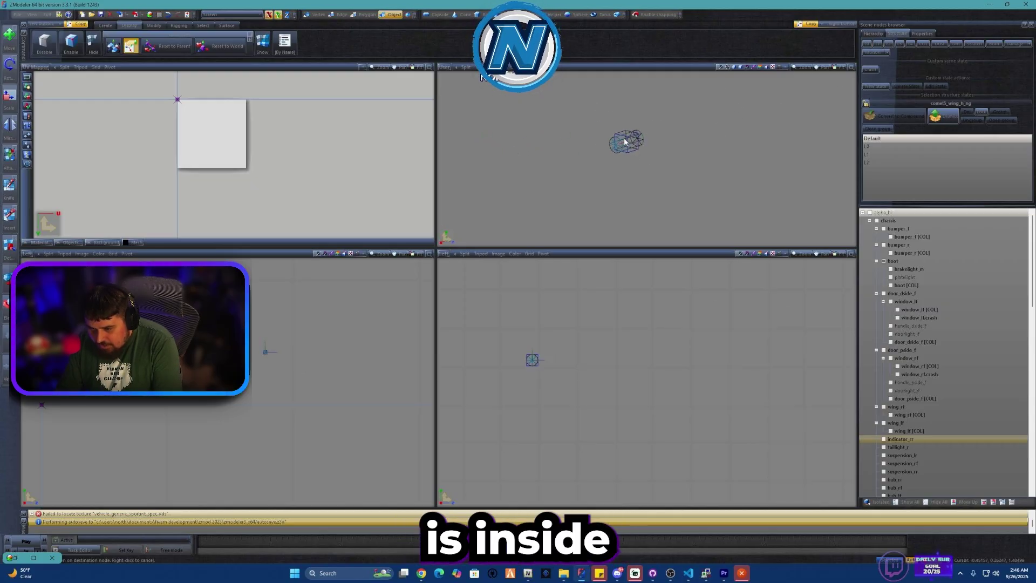
{"action": "left_click", "coordinate": [866, 44]}
Inspect the spoiler frame and wing base from the side, then deselect the wing
{"action": "scroll", "coordinate": [705, 155], "scroll_direction": "down", "scroll_amount": 3}
{"action": "middle_click_drag", "start_coordinate": [705, 155], "coordinate": [747, 143], "text": "alt"}
{"action": "left_click", "coordinate": [746, 143]}
{"action": "left_click", "coordinate": [670, 159]}
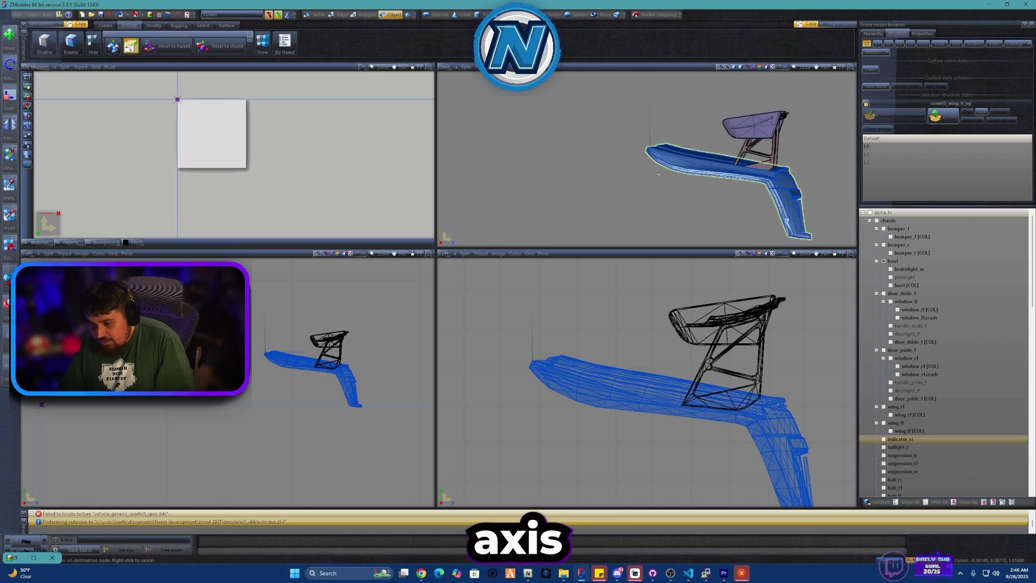
{"action": "left_click", "coordinate": [687, 213]}
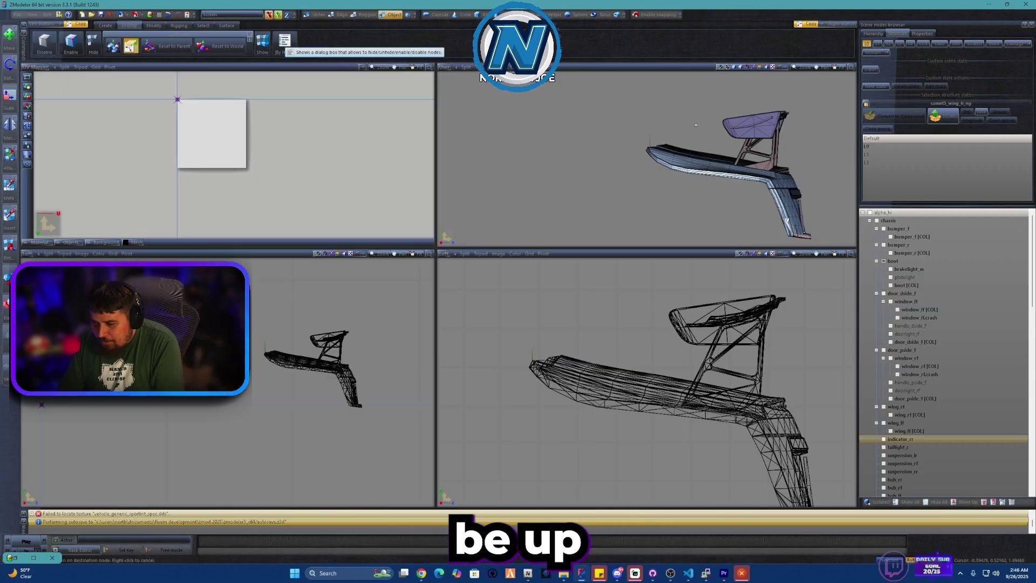
{"action": "scroll", "coordinate": [696, 150], "scroll_direction": "down", "scroll_amount": 2}
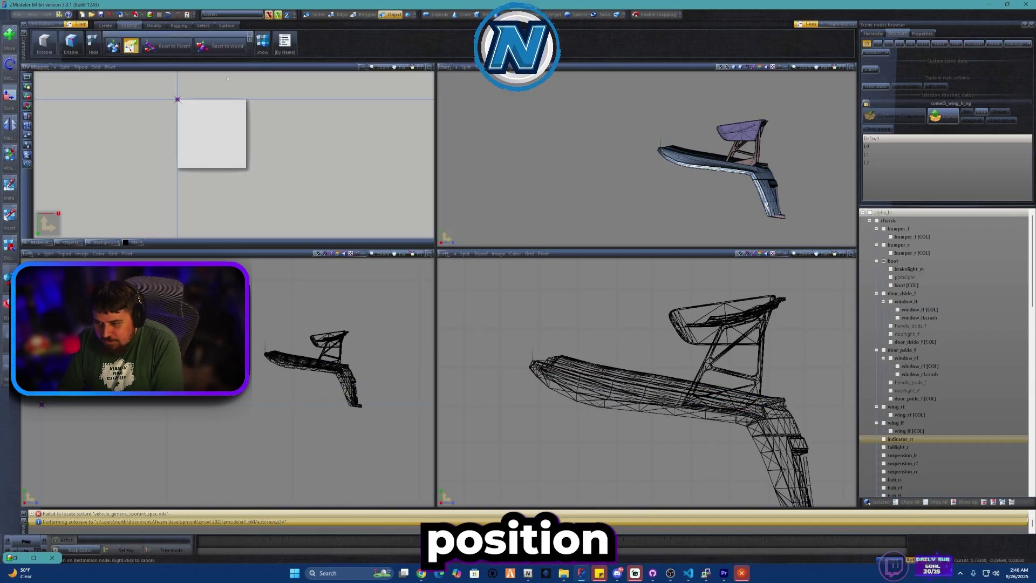
{"action": "scroll", "coordinate": [594, 171], "scroll_direction": "down", "scroll_amount": 1}
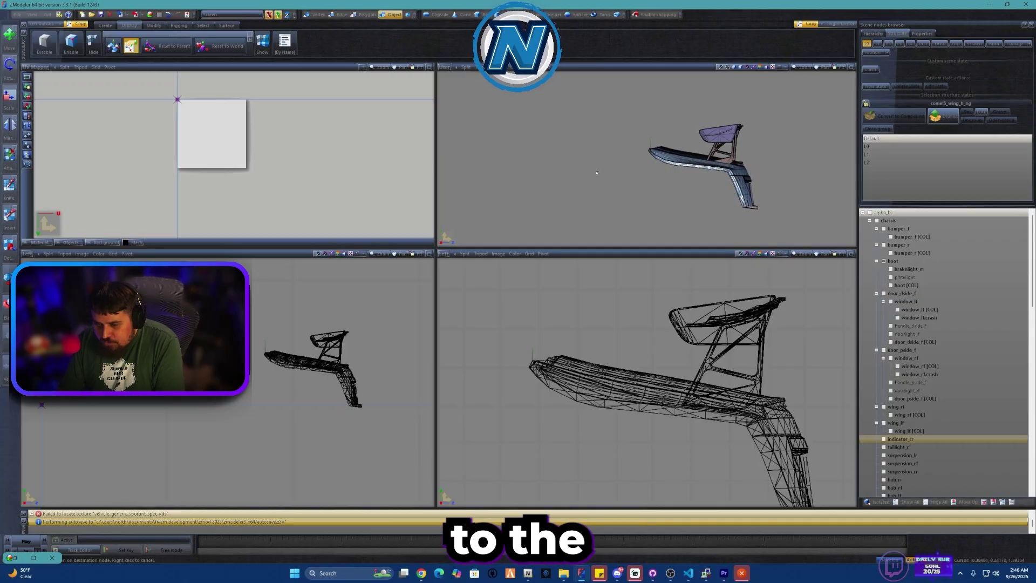
{"action": "scroll", "coordinate": [574, 170], "scroll_direction": "down", "scroll_amount": 1}
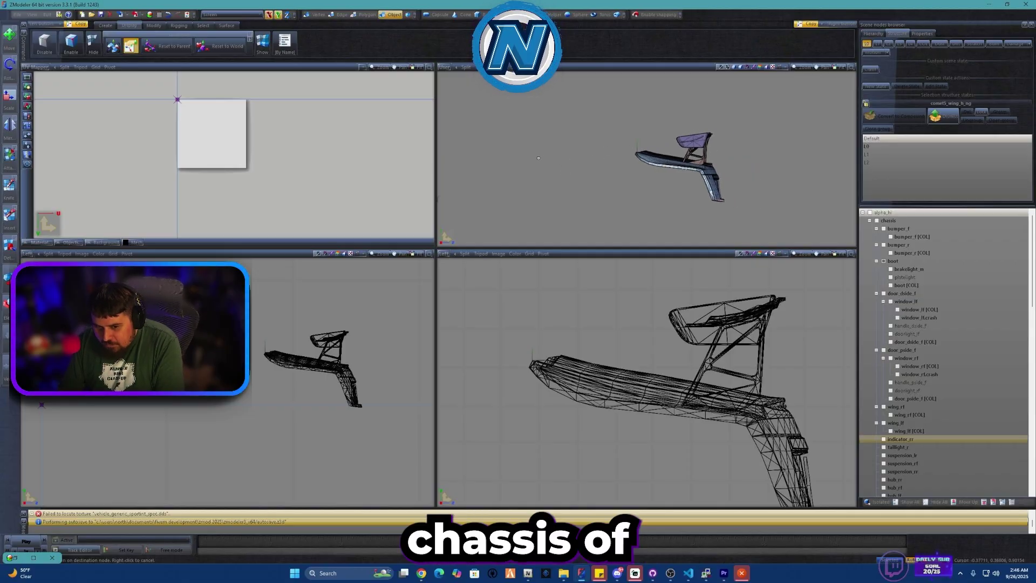
With Reset to World active and its options shown, pick the rear wing piece
{"action": "left_click", "coordinate": [214, 47]}
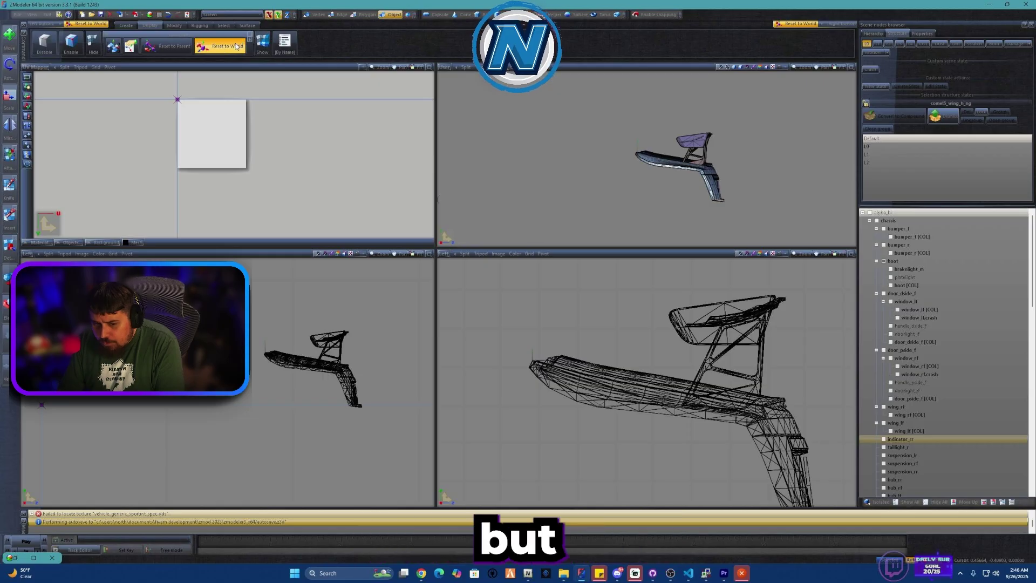
{"action": "left_click", "coordinate": [250, 36]}
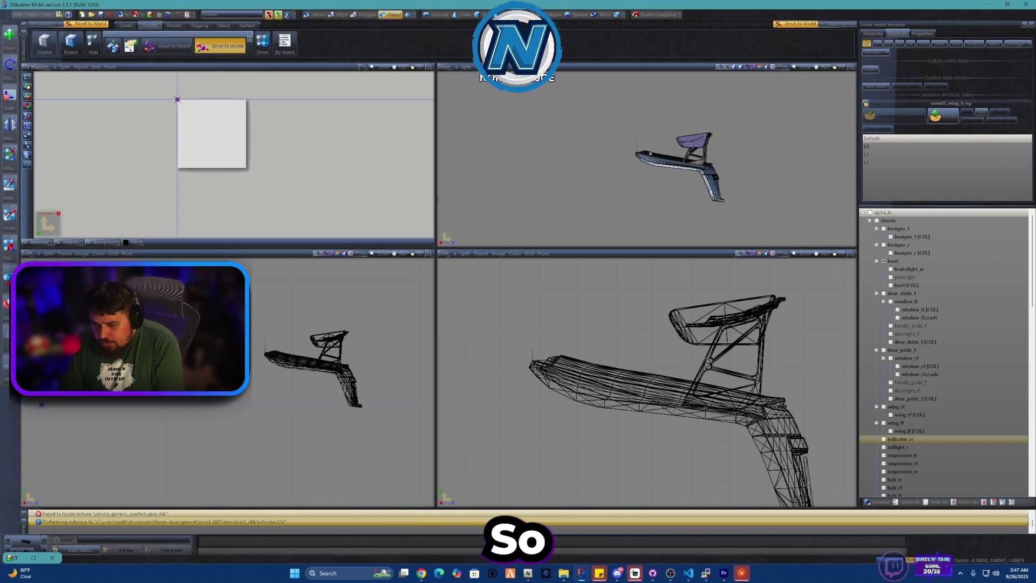
{"action": "left_click", "coordinate": [749, 307]}
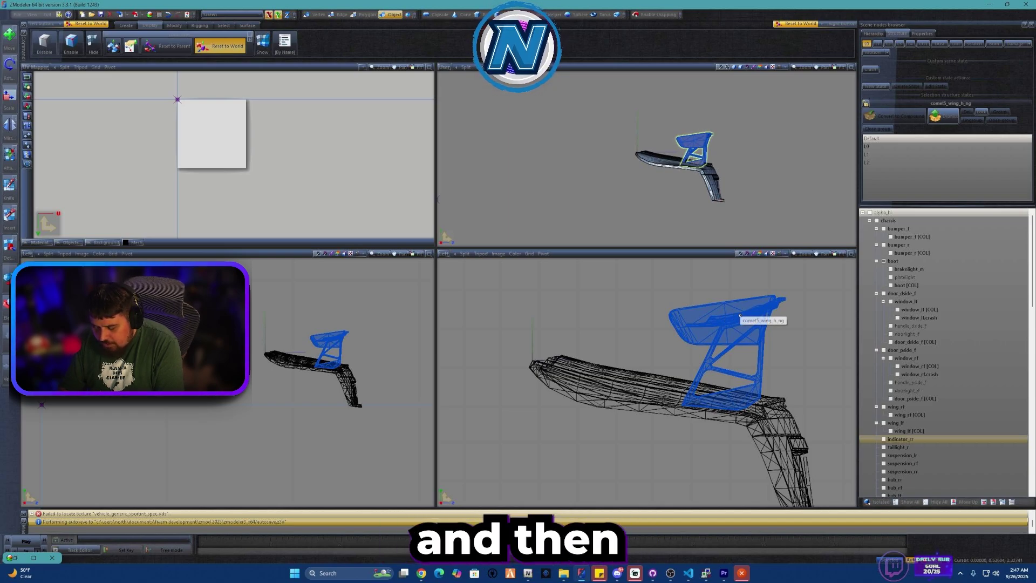
Move the rear wing to the world origin, then unhide the whole car with Show All
{"action": "left_click", "coordinate": [740, 315]}
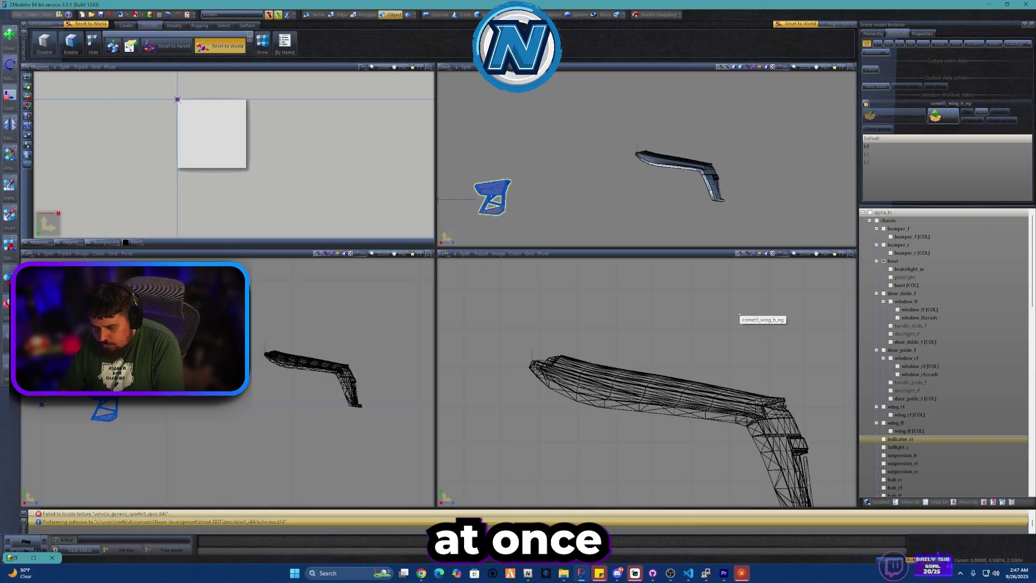
{"action": "scroll", "coordinate": [740, 314], "scroll_direction": "down", "scroll_amount": 7}
{"action": "middle_click_drag", "start_coordinate": [739, 314], "coordinate": [826, 307]}
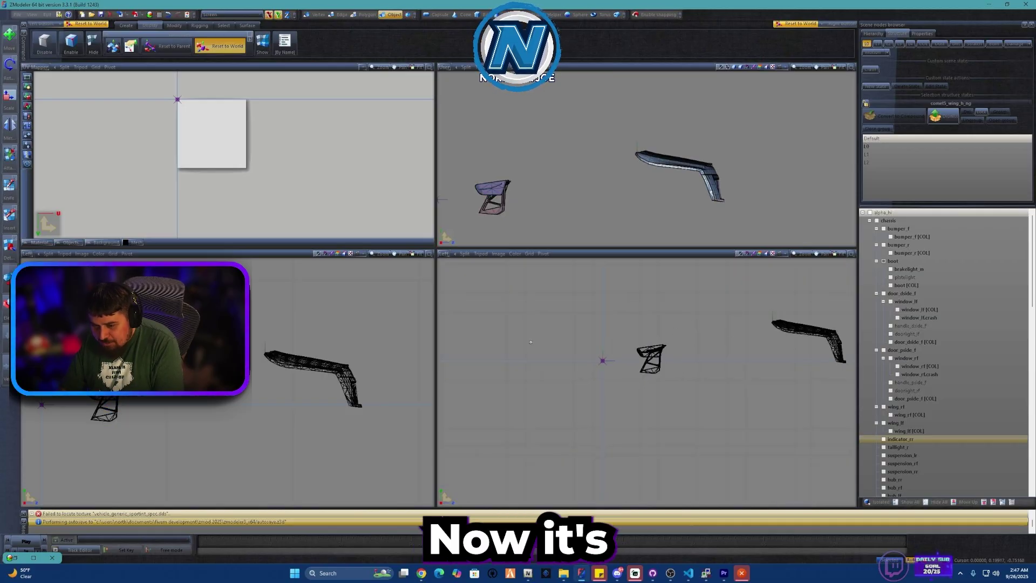
{"action": "left_click", "coordinate": [906, 501]}
{"action": "middle_click_drag", "start_coordinate": [755, 173], "coordinate": [753, 172]}
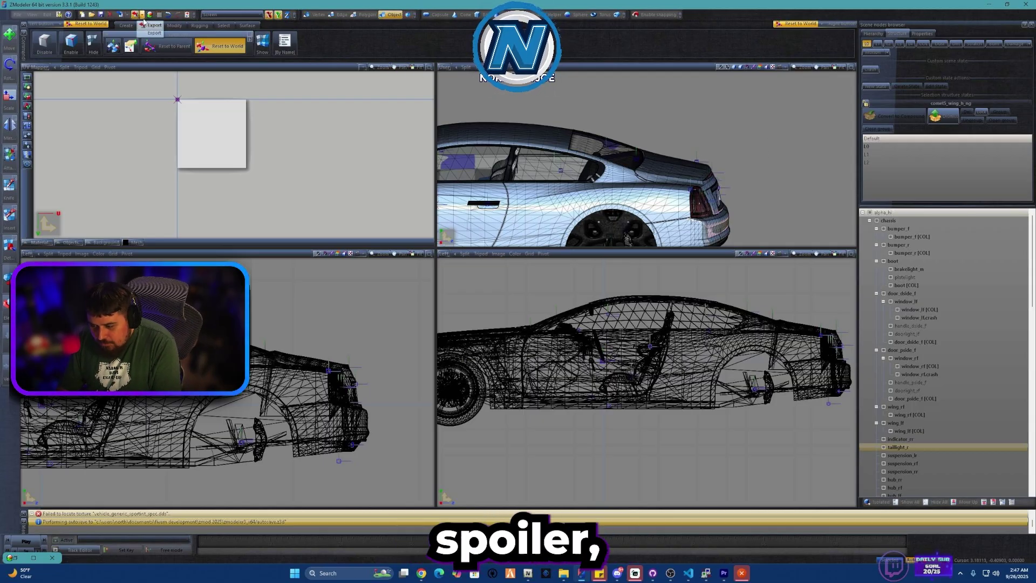
Select comet5_wing_h and hide everything except the wing parts
{"action": "scroll", "coordinate": [915, 433], "scroll_direction": "down", "scroll_amount": 10}
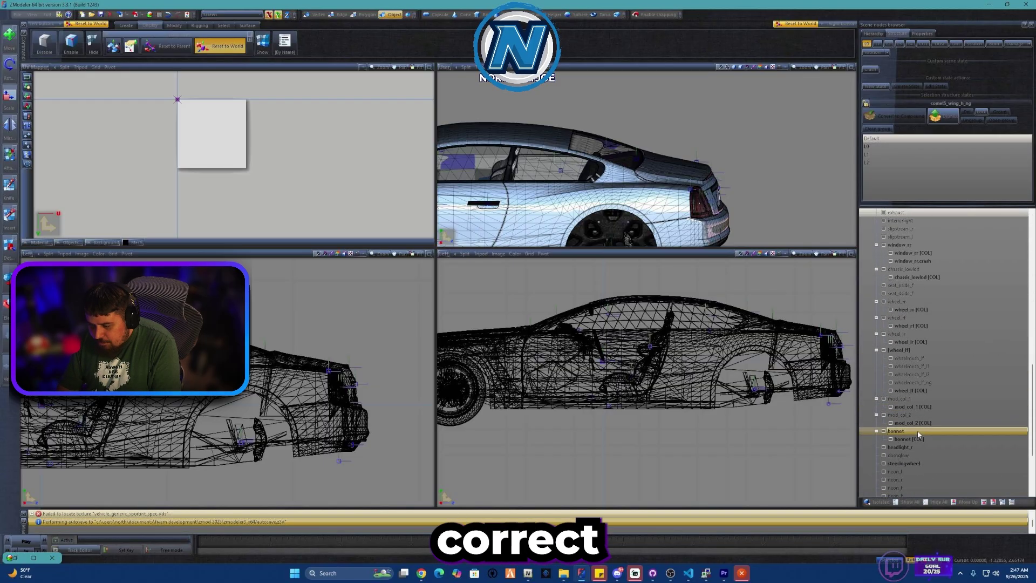
{"action": "left_click", "coordinate": [890, 479]}
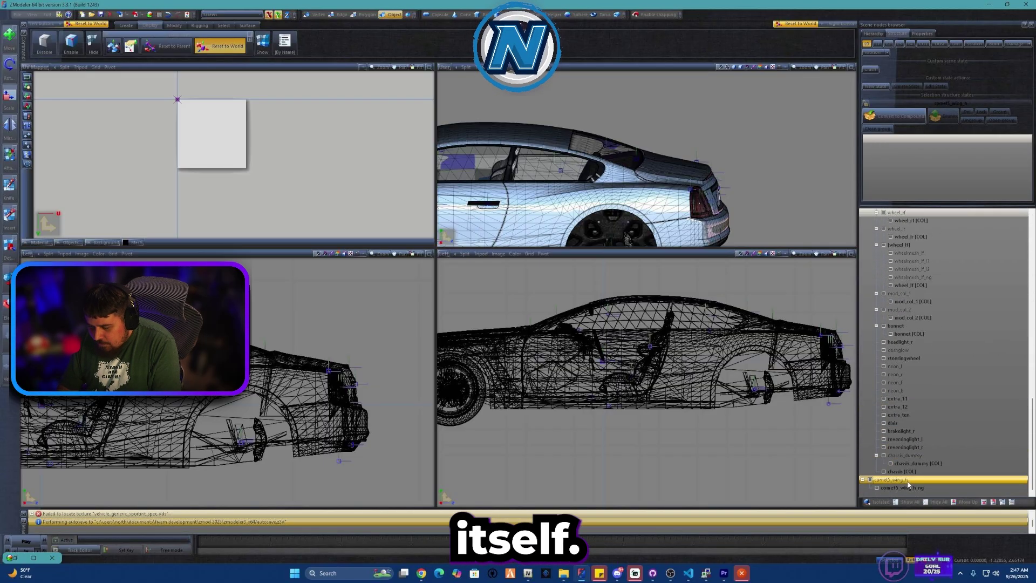
{"action": "left_click", "coordinate": [938, 502]}
{"action": "scroll", "coordinate": [917, 306], "scroll_direction": "up", "scroll_amount": 6}
{"action": "scroll", "coordinate": [915, 302], "scroll_direction": "up", "scroll_amount": 8}
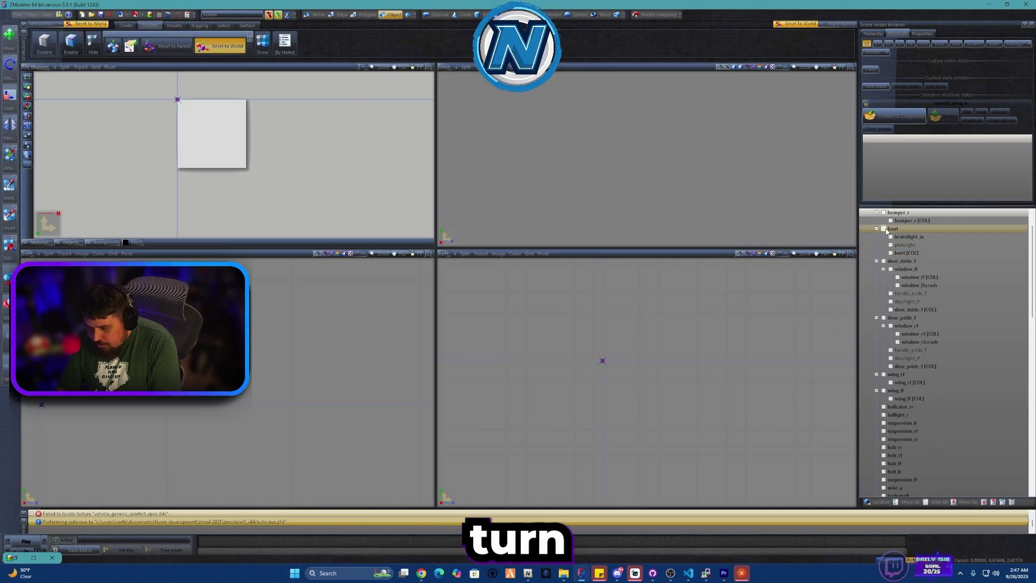
{"action": "scroll", "coordinate": [904, 456], "scroll_direction": "down", "scroll_amount": 10}
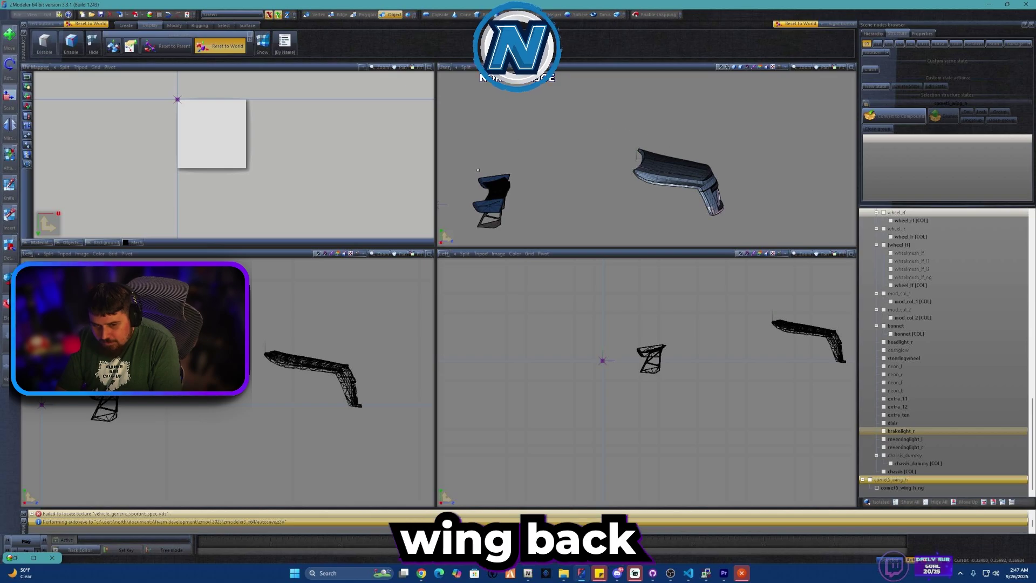
Use the Copy tool to snap the upper wing piece onto the wing base
{"action": "left_click", "coordinate": [131, 46]}
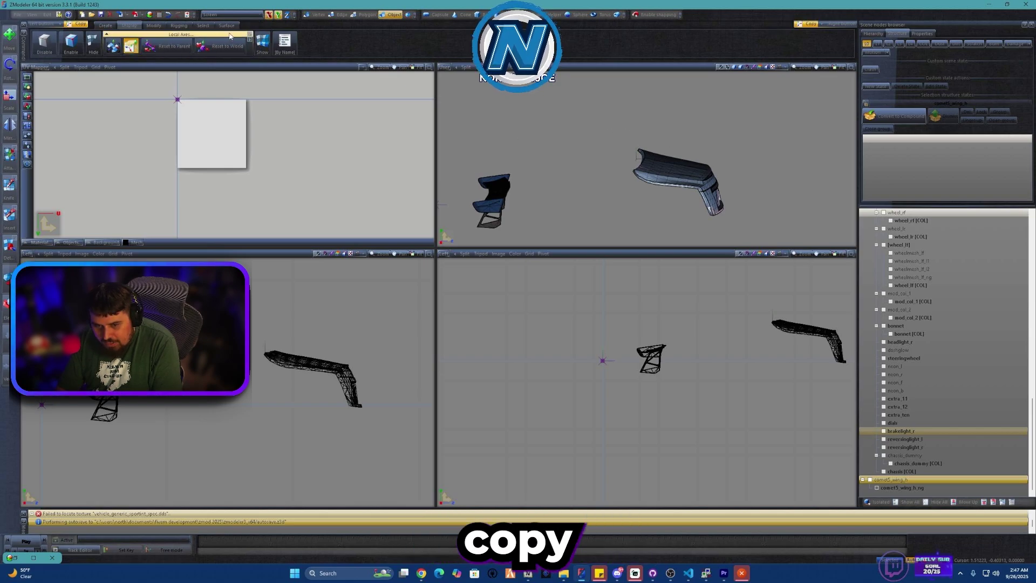
{"action": "left_click", "coordinate": [249, 36]}
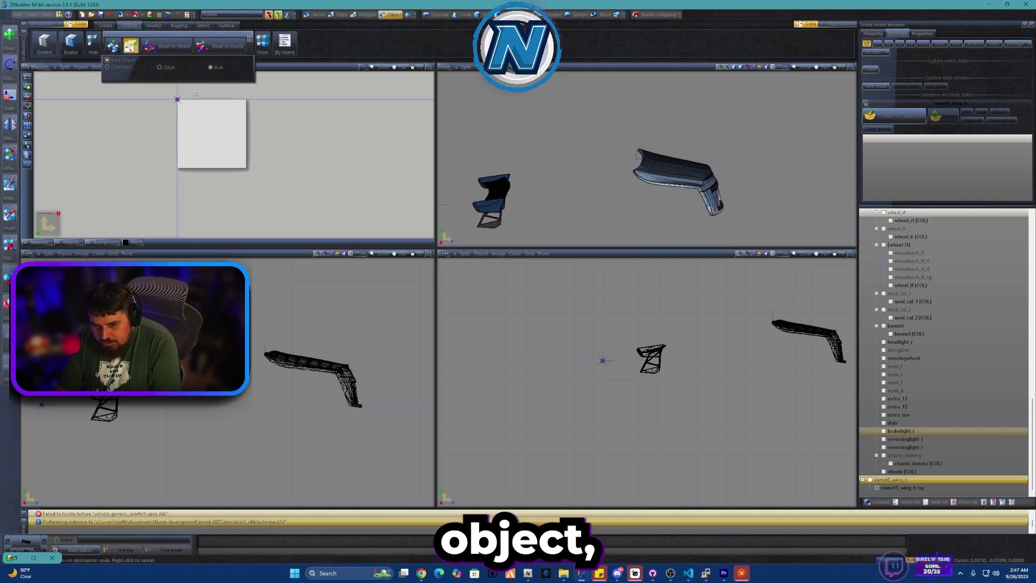
{"action": "left_click", "coordinate": [645, 175]}
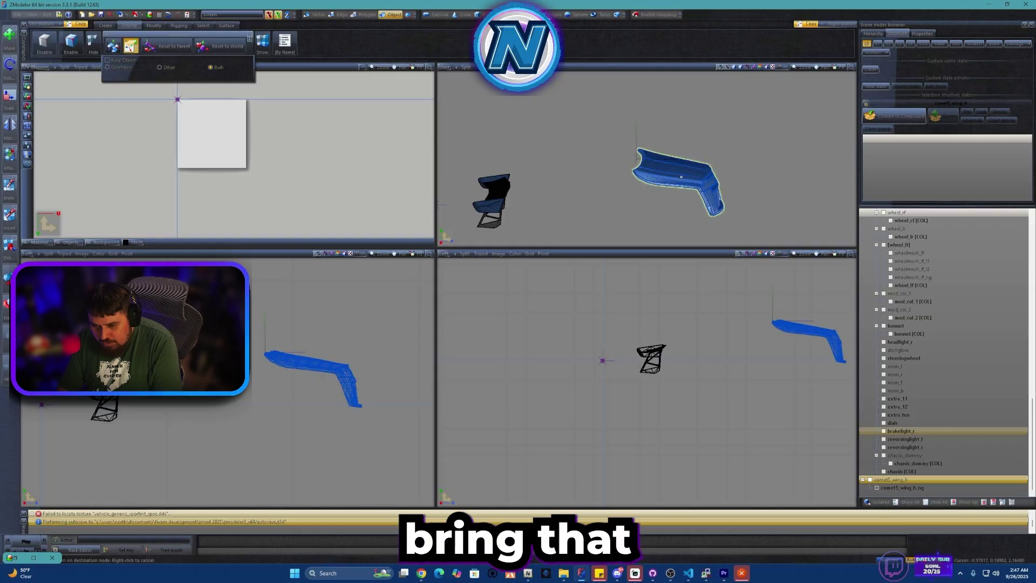
{"action": "left_click", "coordinate": [494, 197]}
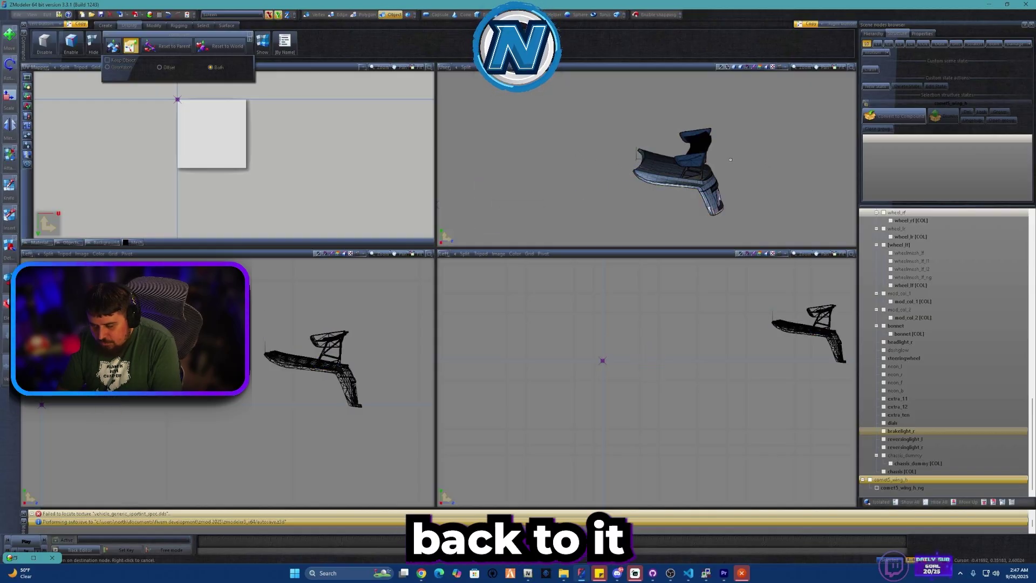
Undo the wing snap, exit the tool, and cancel the Export dialog
{"action": "key", "text": "ctrl+z"}
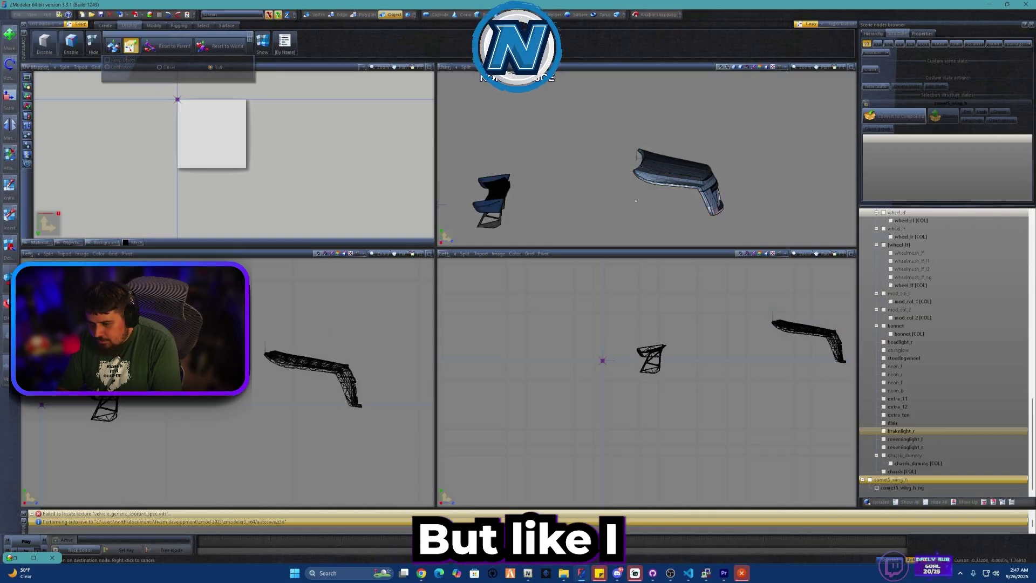
{"action": "left_click", "coordinate": [483, 197]}
{"action": "scroll", "coordinate": [496, 195], "scroll_direction": "down", "scroll_amount": 2}
{"action": "right_click", "coordinate": [496, 194]}
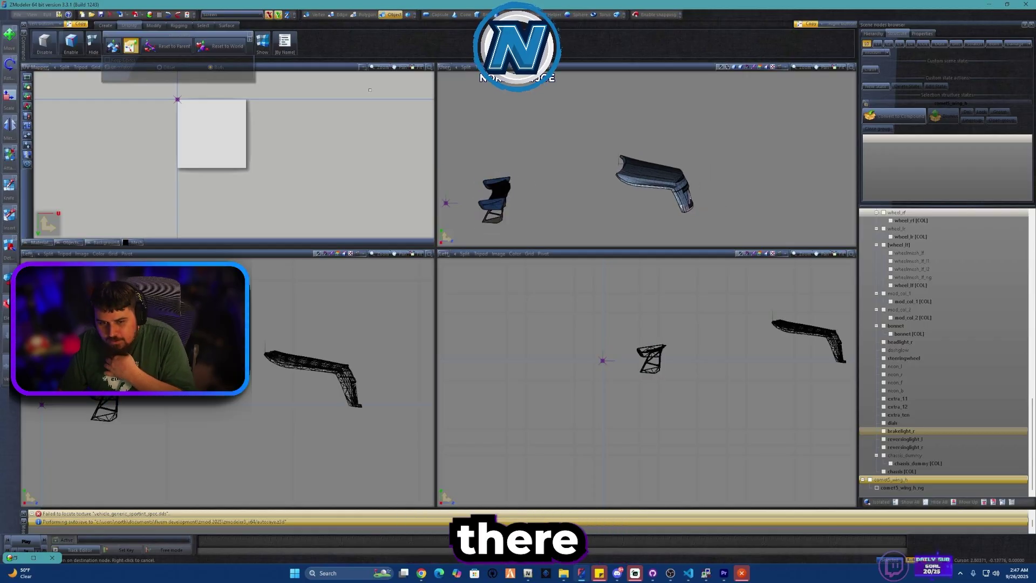
{"action": "left_click", "coordinate": [135, 16]}
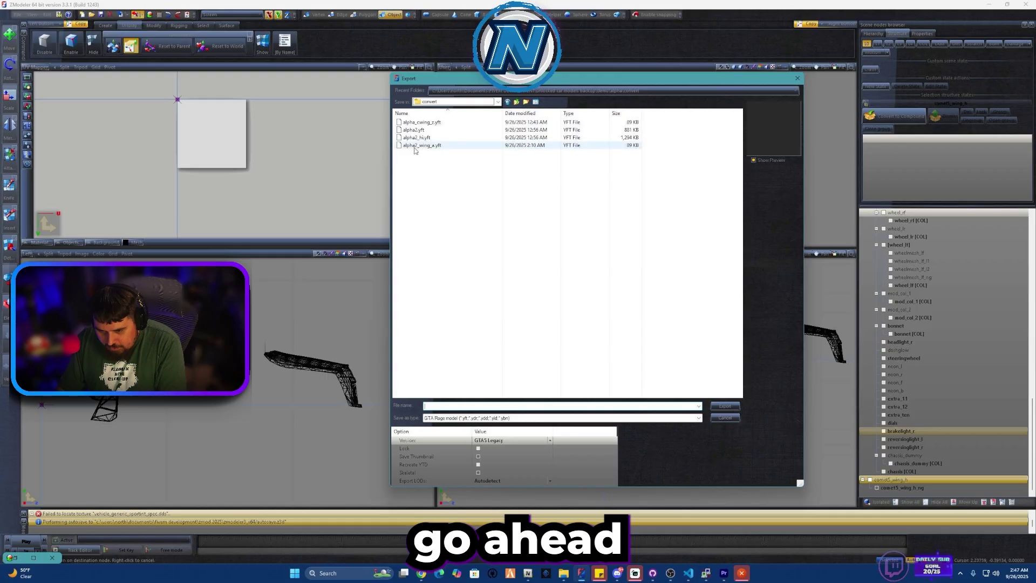
{"action": "left_click", "coordinate": [796, 78]}
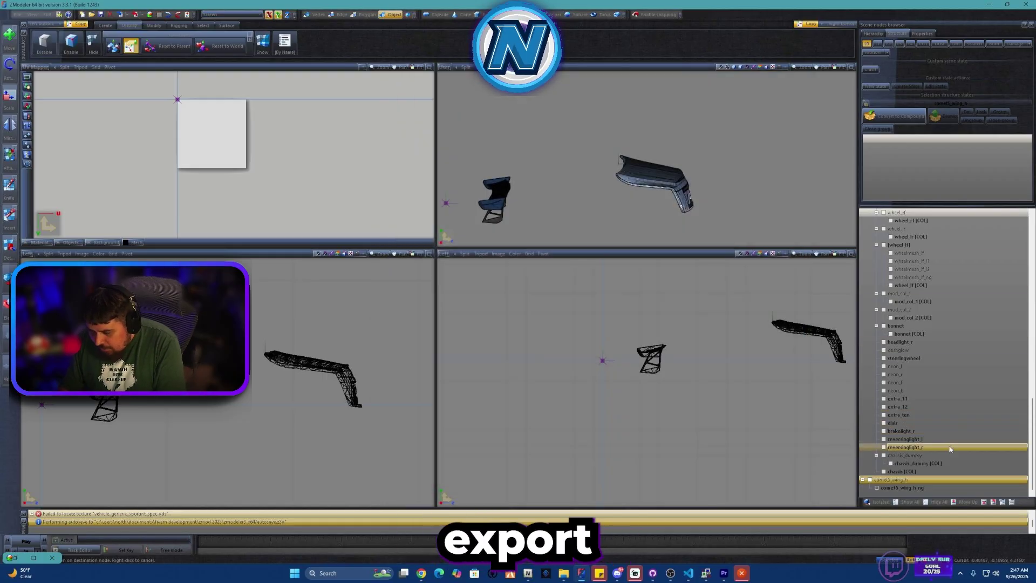
Try renaming comet5_wing_h and alpha_hi without changes, then switch to File Explorer
{"action": "double_click", "coordinate": [895, 480]}
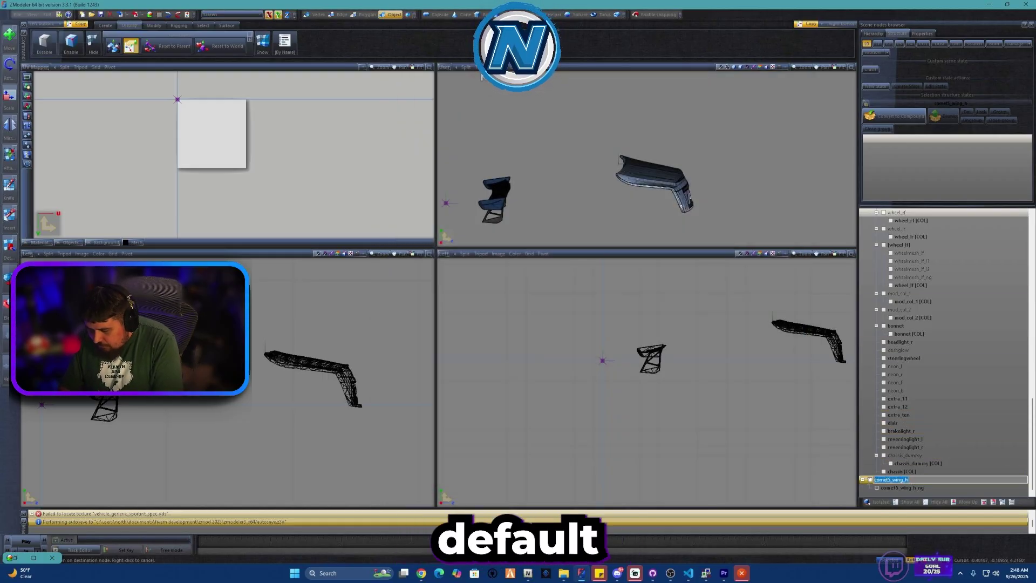
{"action": "left_click", "coordinate": [894, 479]}
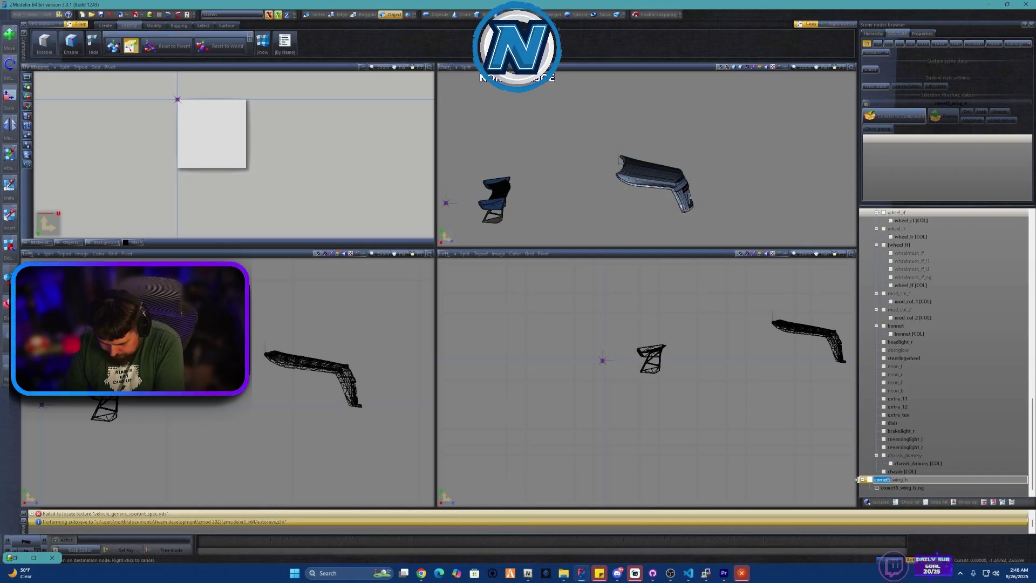
{"action": "scroll", "coordinate": [934, 385], "scroll_direction": "up", "scroll_amount": 15}
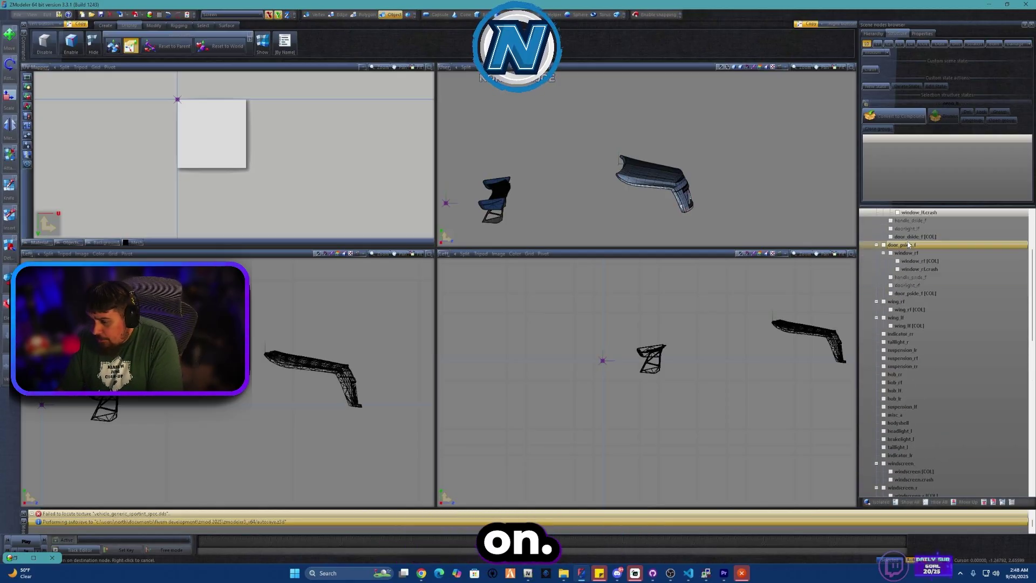
{"action": "double_click", "coordinate": [888, 215]}
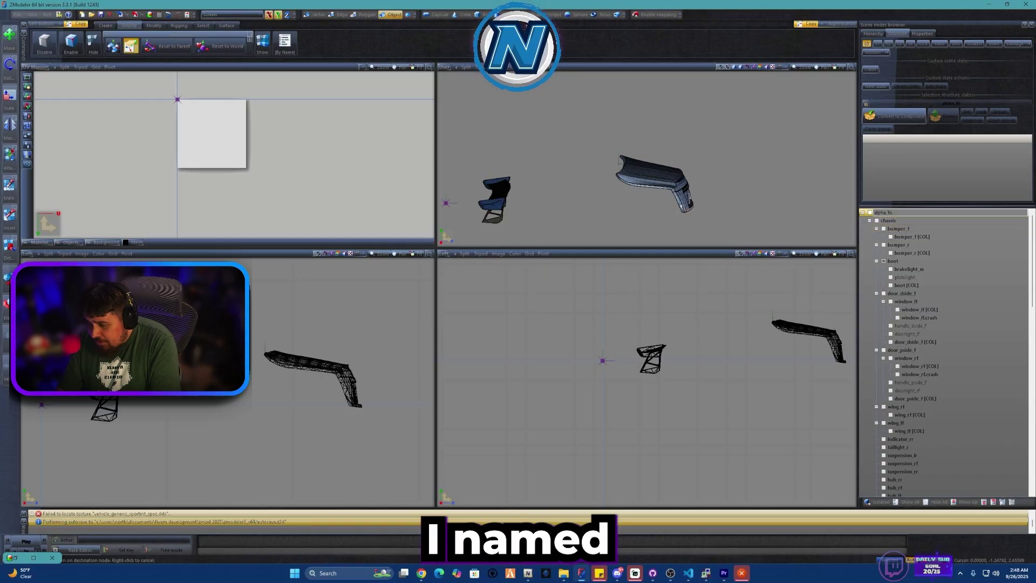
{"action": "left_click", "coordinate": [902, 229]}
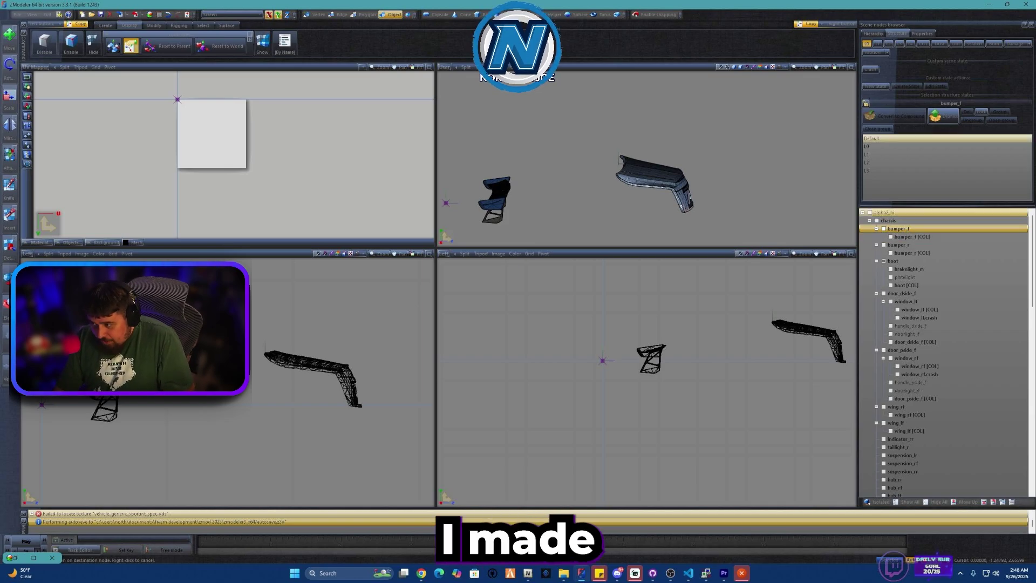
{"action": "key", "text": "alt+Tab"}
Delete alpha2_wing_a.yft from the alpha2 stream folder
{"action": "left_click", "coordinate": [581, 114]}
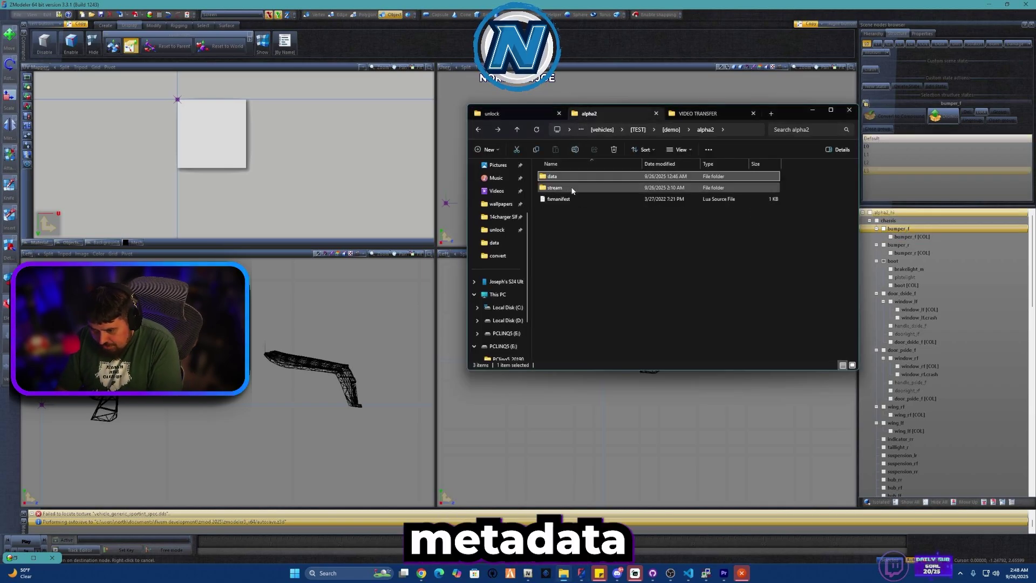
{"action": "double_click", "coordinate": [565, 176]}
{"action": "key", "text": "alt+Left"}
{"action": "double_click", "coordinate": [561, 187]}
{"action": "right_click", "coordinate": [569, 212]}
{"action": "left_click", "coordinate": [679, 223]}
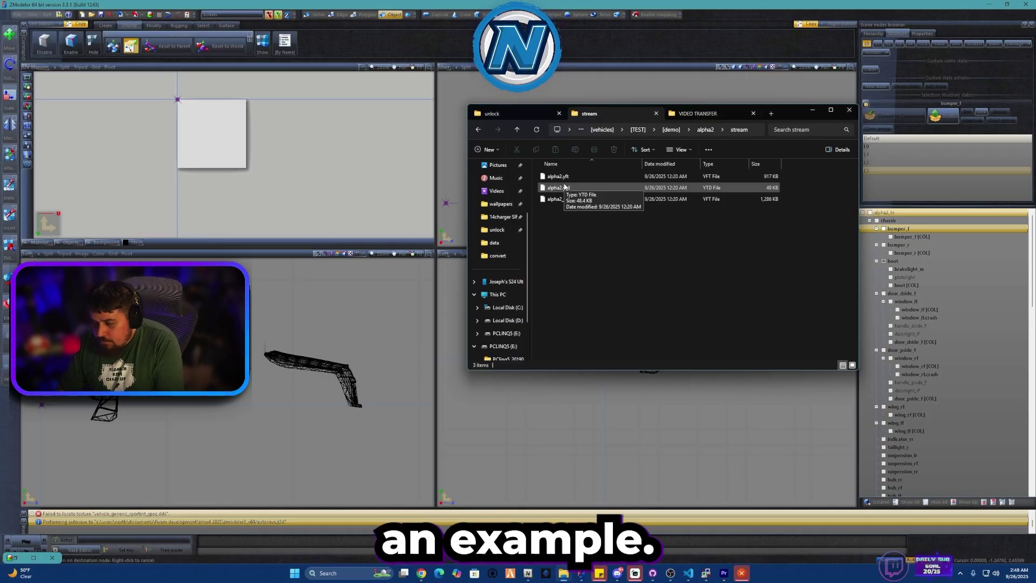
Return to ZModeler 3 and select the comet5_wing_h node
{"action": "left_click", "coordinate": [916, 270]}
{"action": "scroll", "coordinate": [912, 453], "scroll_direction": "down", "scroll_amount": 16}
{"action": "scroll", "coordinate": [902, 476], "scroll_direction": "down", "scroll_amount": 7}
{"action": "left_click", "coordinate": [899, 479]}
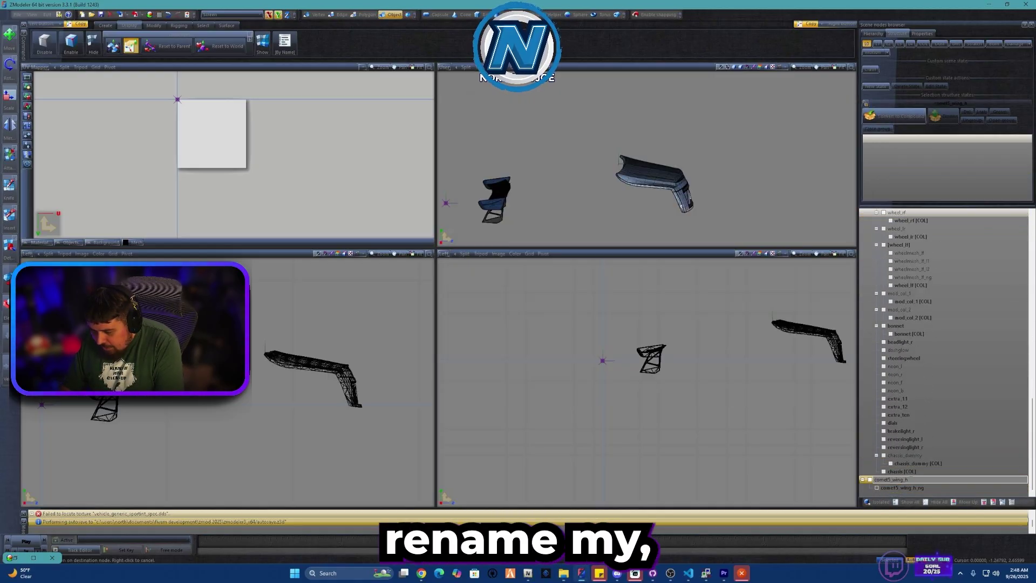
Rename the root wing node to alpha2_wing_1
{"action": "type", "text": "a"}
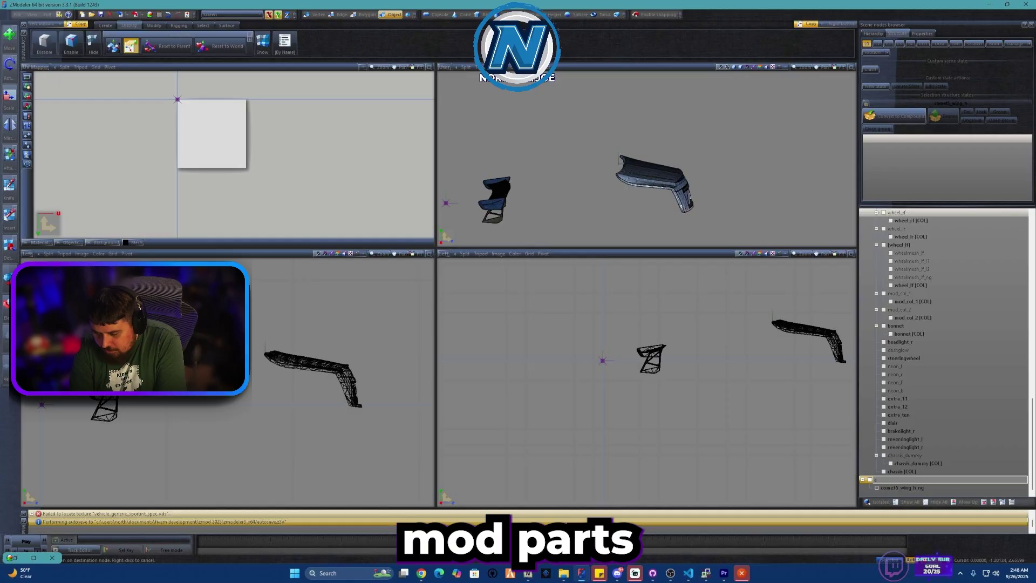
{"action": "type", "text": "lpha2"}
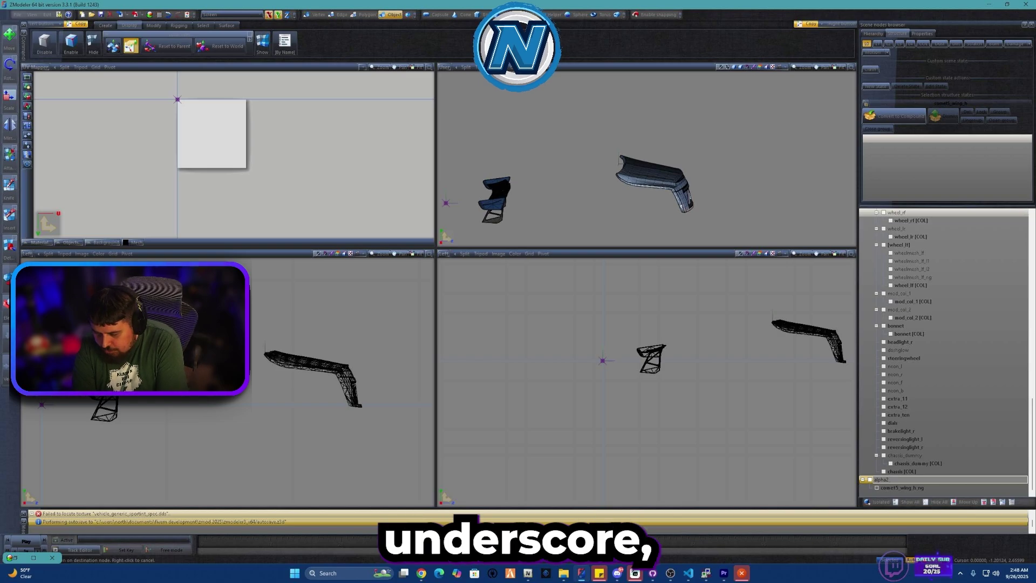
{"action": "type", "text": "_wing"}
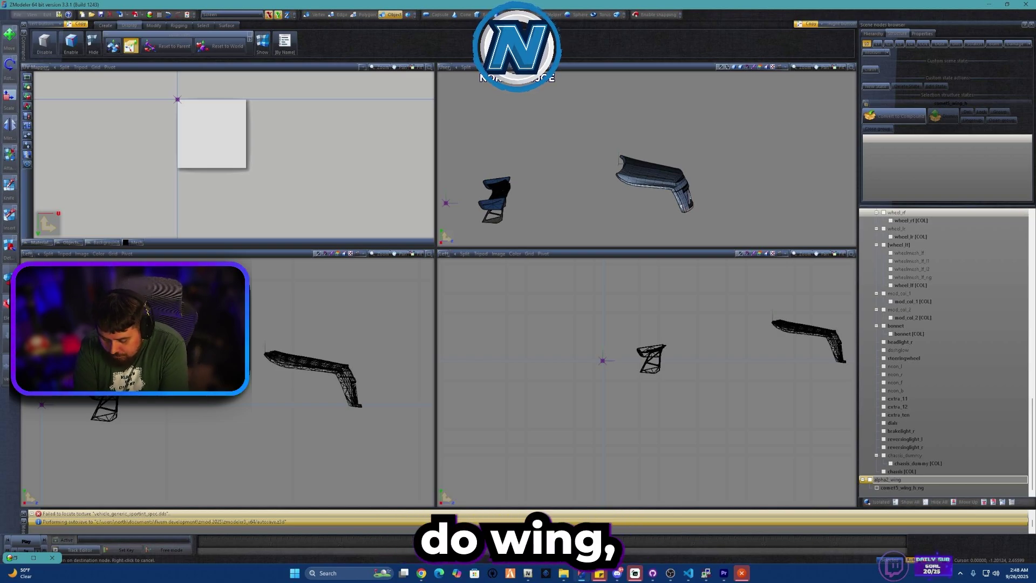
{"action": "type", "text": "_1"}
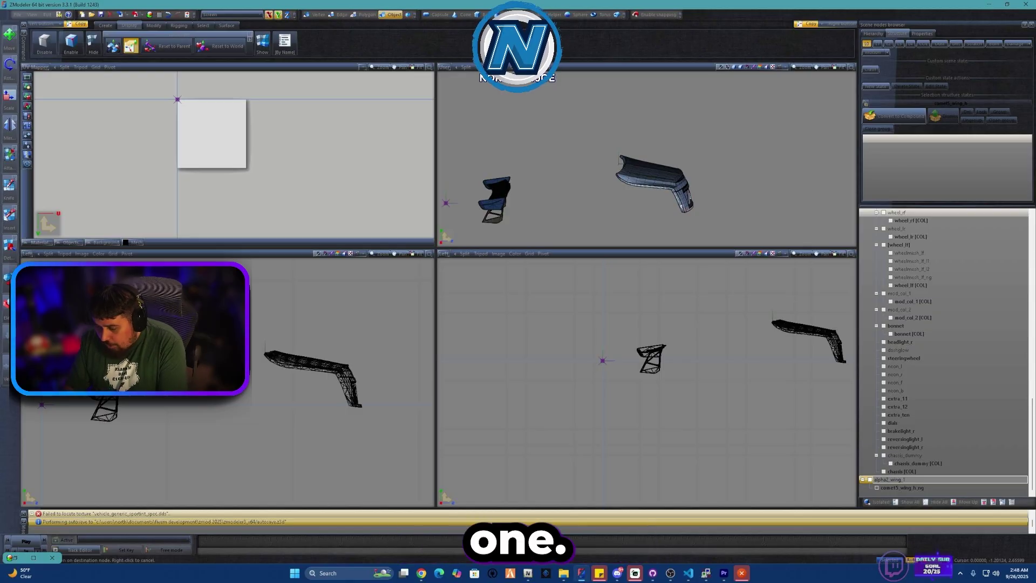
{"action": "key", "text": "Return"}
{"action": "left_click", "coordinate": [906, 471]}
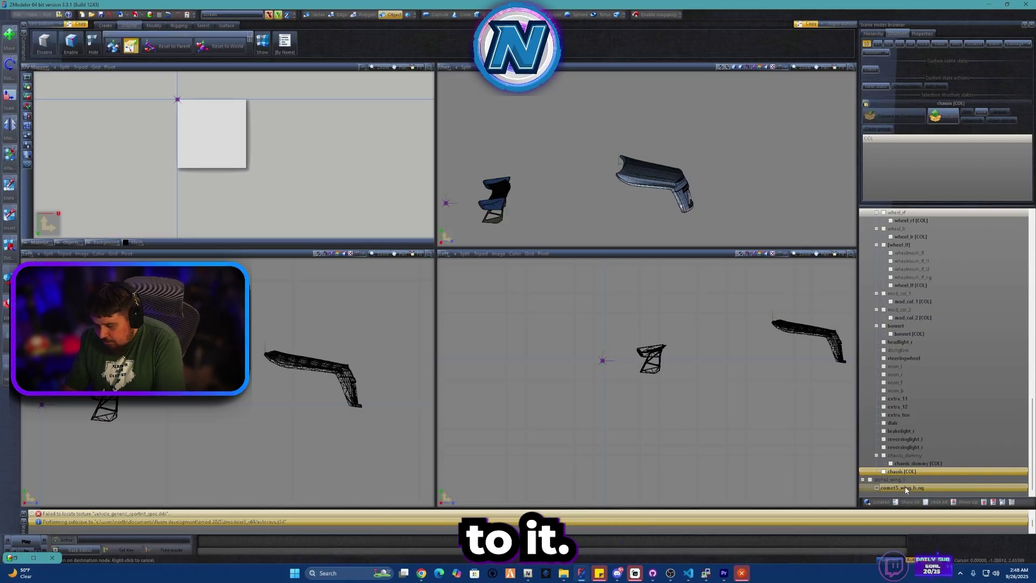
Rename the comet5_wing_h_ng mesh to alpha2_wing_1_ng
{"action": "left_click", "coordinate": [906, 488]}
{"action": "left_click_drag", "start_coordinate": [915, 488], "coordinate": [875, 489]}
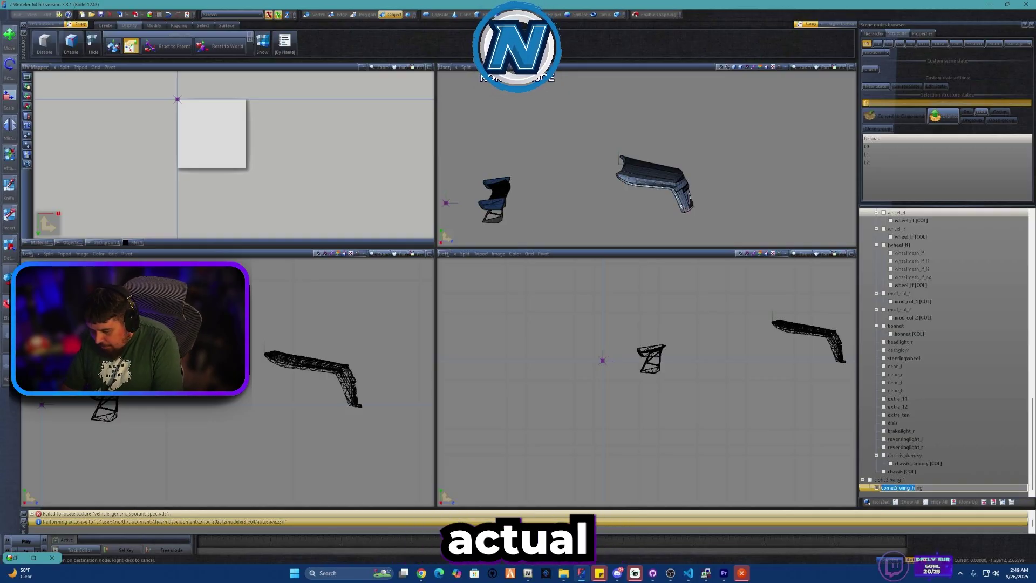
{"action": "type", "text": "alpha2_wing_1"}
{"action": "left_click", "coordinate": [874, 480]}
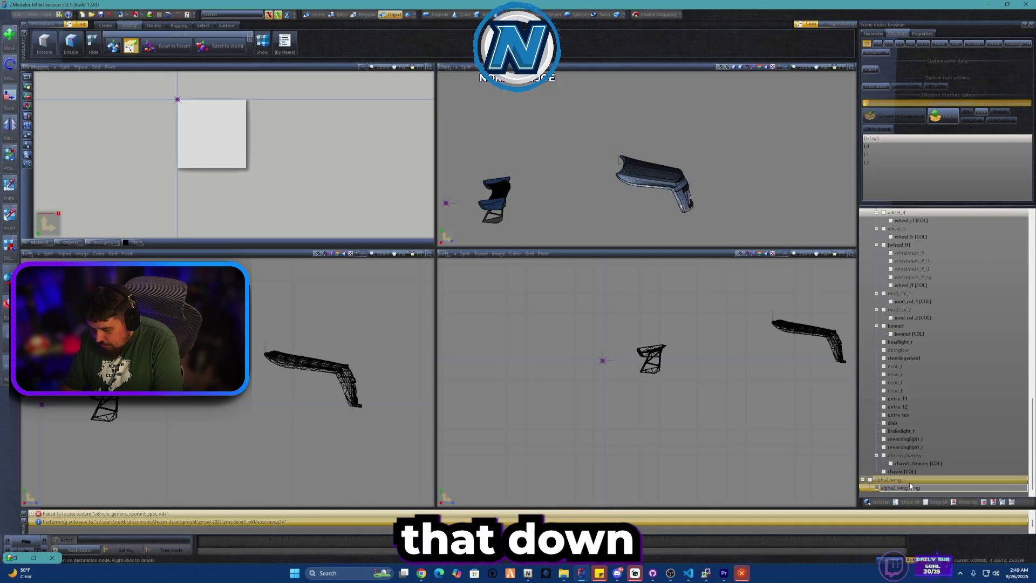
{"action": "left_click", "coordinate": [908, 480]}
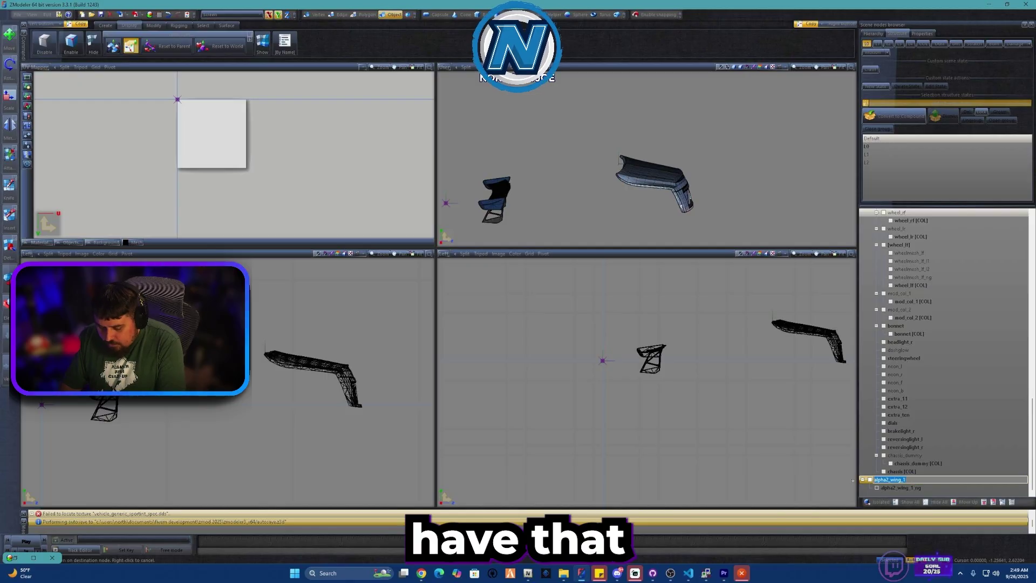
Export the wing as alpha2_wing_1.yft into alpha\convert, reusing alpha2_wing_a.yft's entry for the file name
{"action": "left_click", "coordinate": [900, 472]}
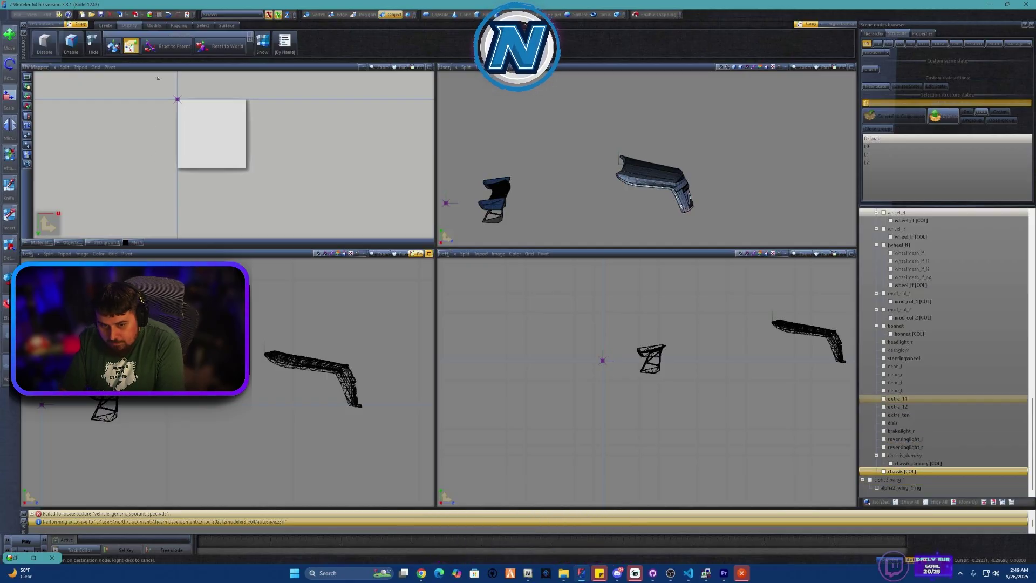
{"action": "left_click", "coordinate": [138, 15]}
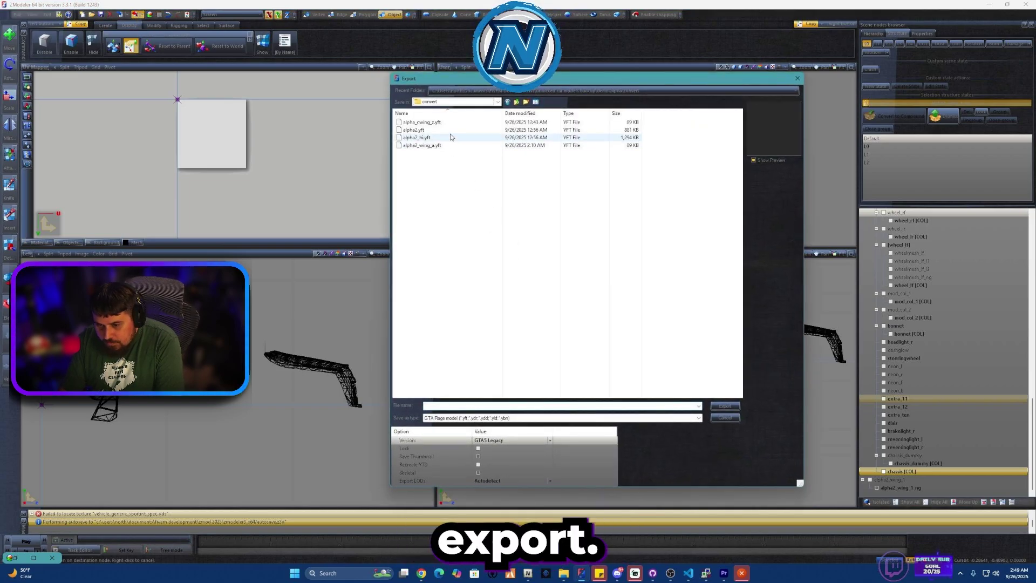
{"action": "left_click", "coordinate": [507, 101]}
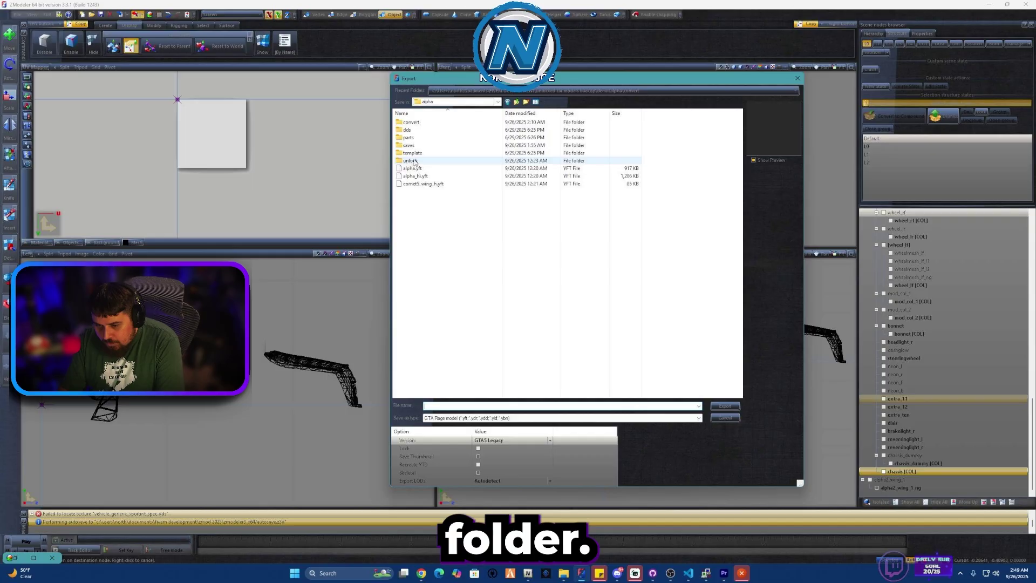
{"action": "double_click", "coordinate": [411, 121]}
{"action": "left_click", "coordinate": [421, 145]}
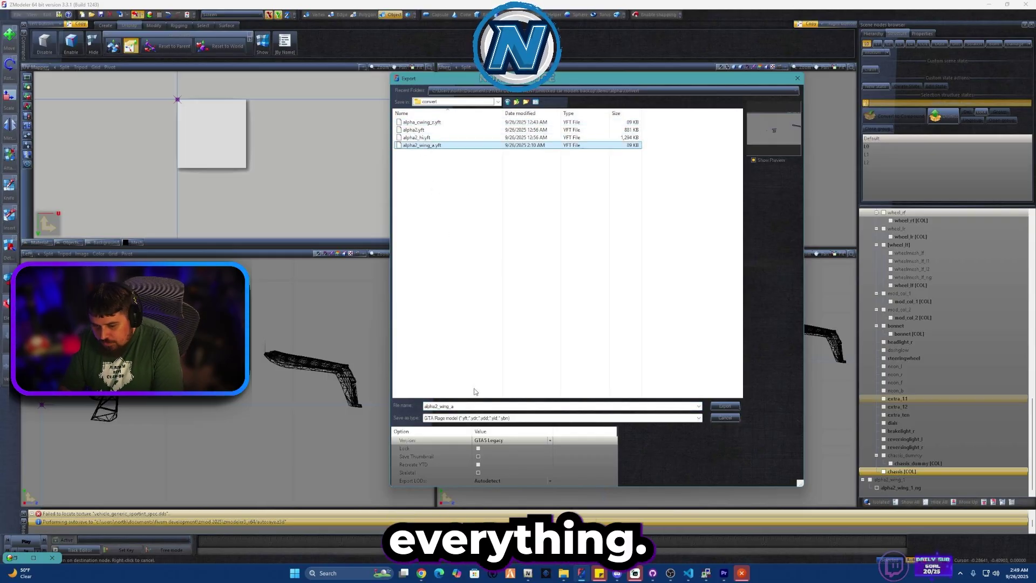
{"action": "type", "text": "alpha2_wing_1"}
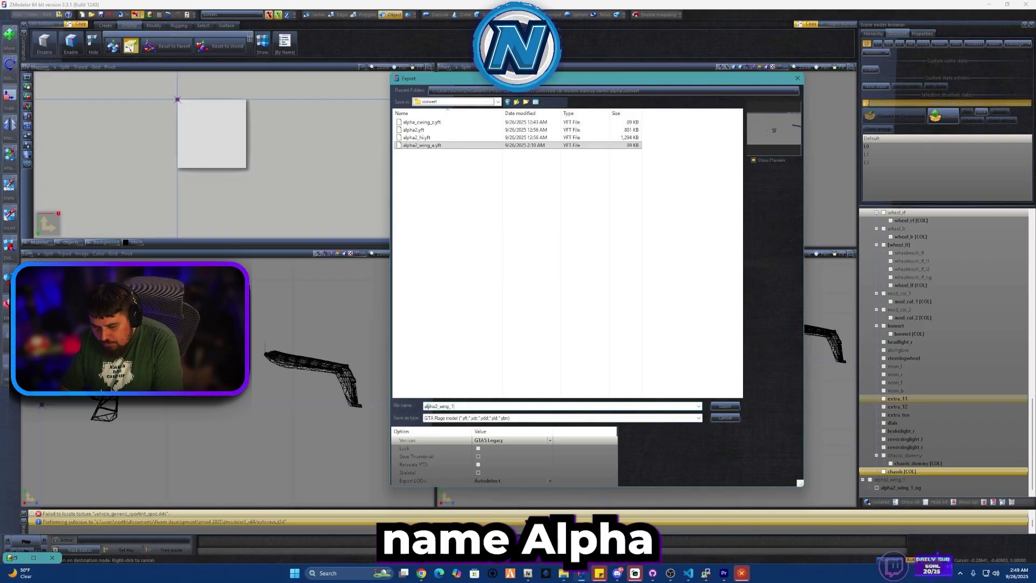
{"action": "left_click", "coordinate": [724, 406]}
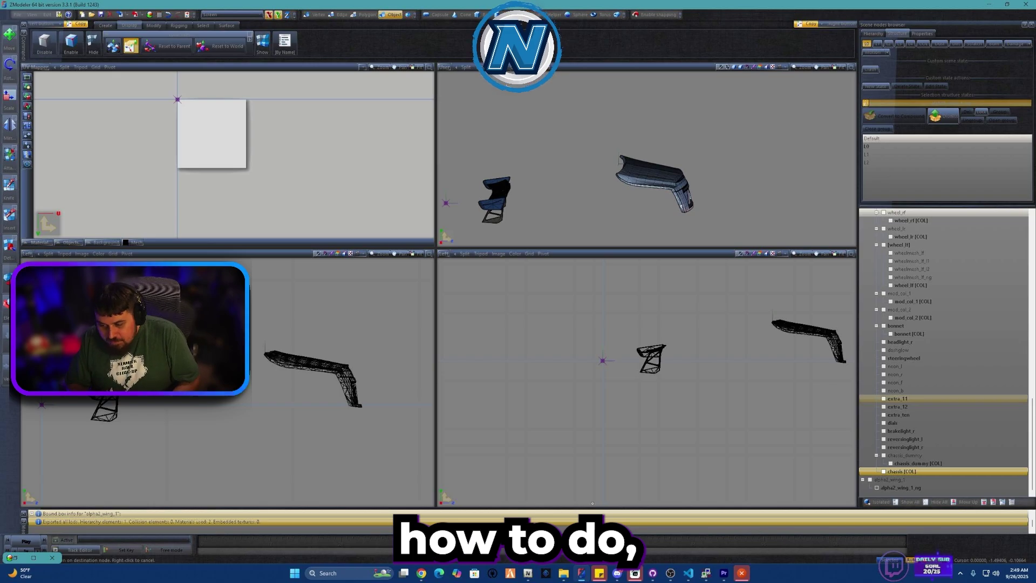
In Explorer's alpha\convert folder, sort by Date modified and copy alpha2_wing_1.yft
{"action": "left_click", "coordinate": [563, 573]}
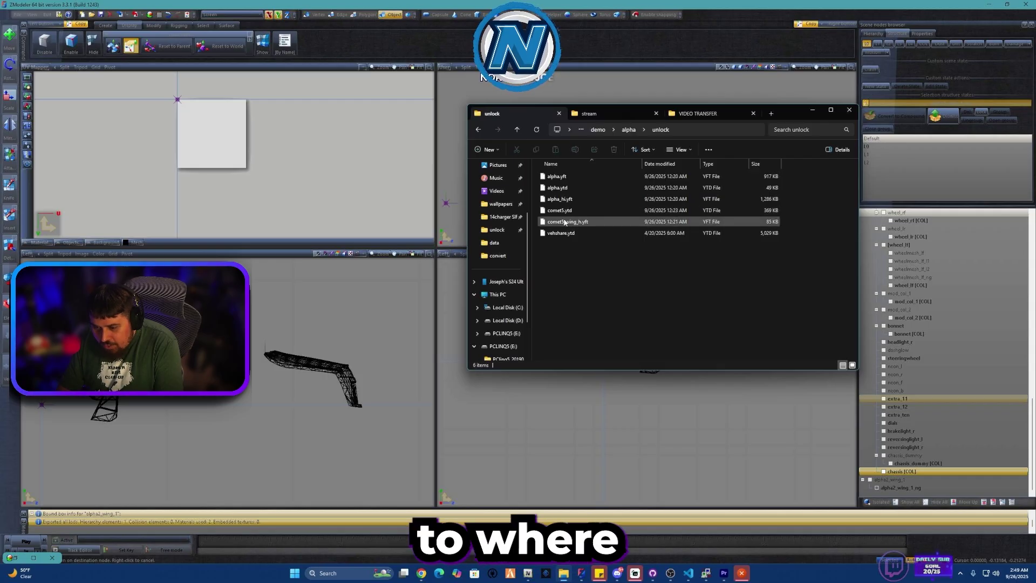
{"action": "key", "text": "alt+Left"}
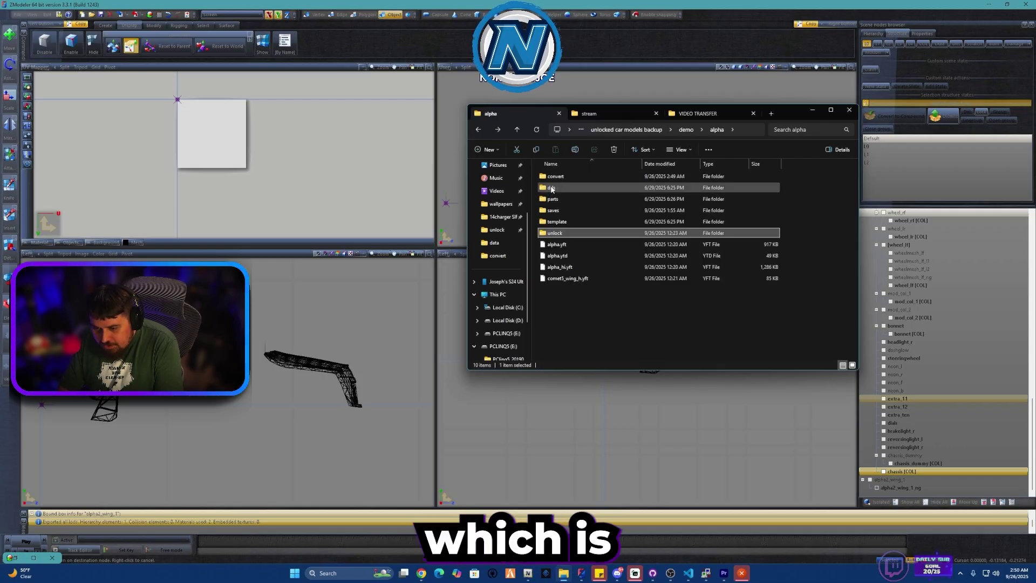
{"action": "double_click", "coordinate": [555, 177]}
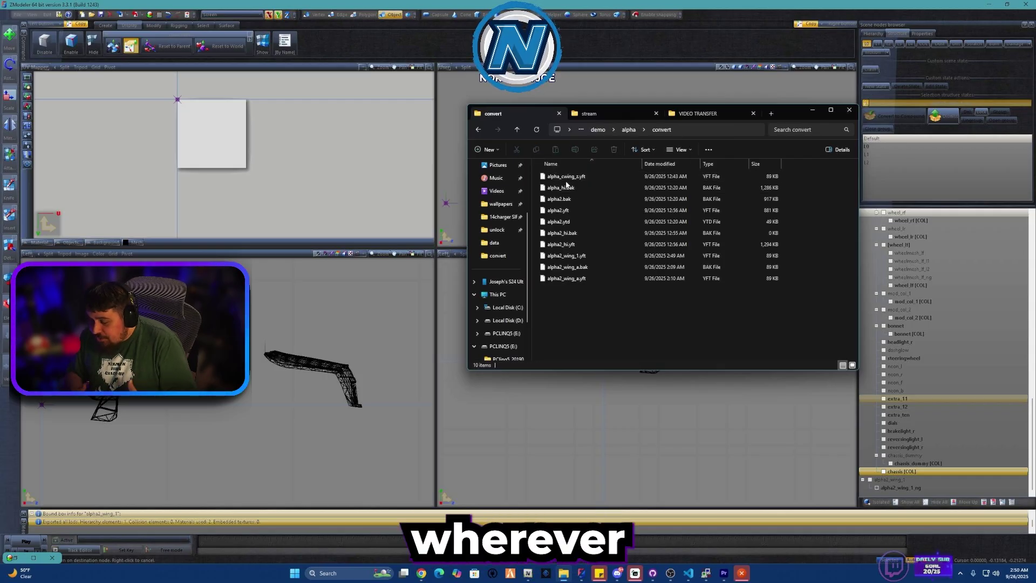
{"action": "left_click", "coordinate": [653, 164]}
{"action": "left_click", "coordinate": [564, 176]}
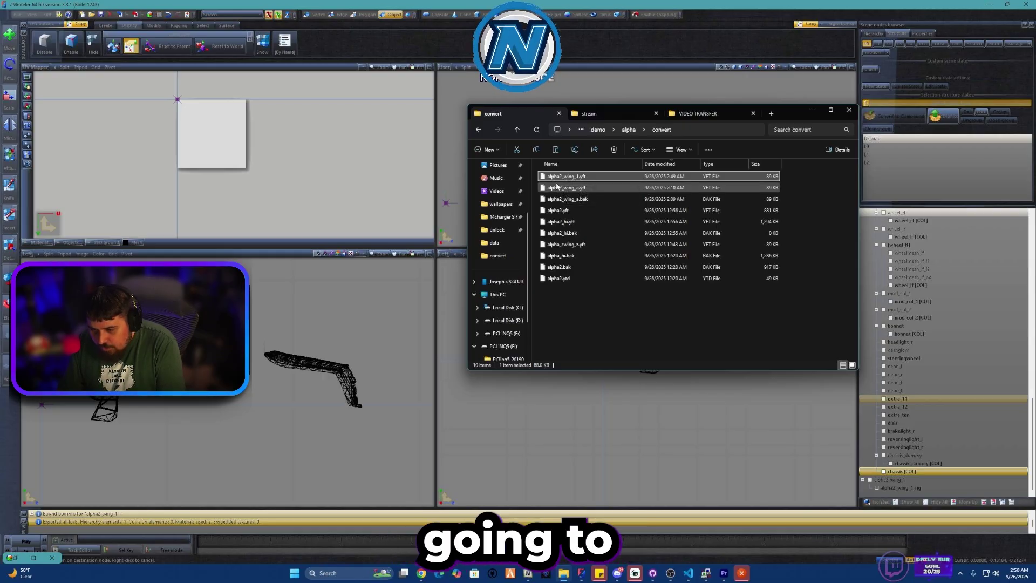
Paste alpha2_wing_1.yft into the alpha2 stream folder
{"action": "left_click", "coordinate": [609, 113]}
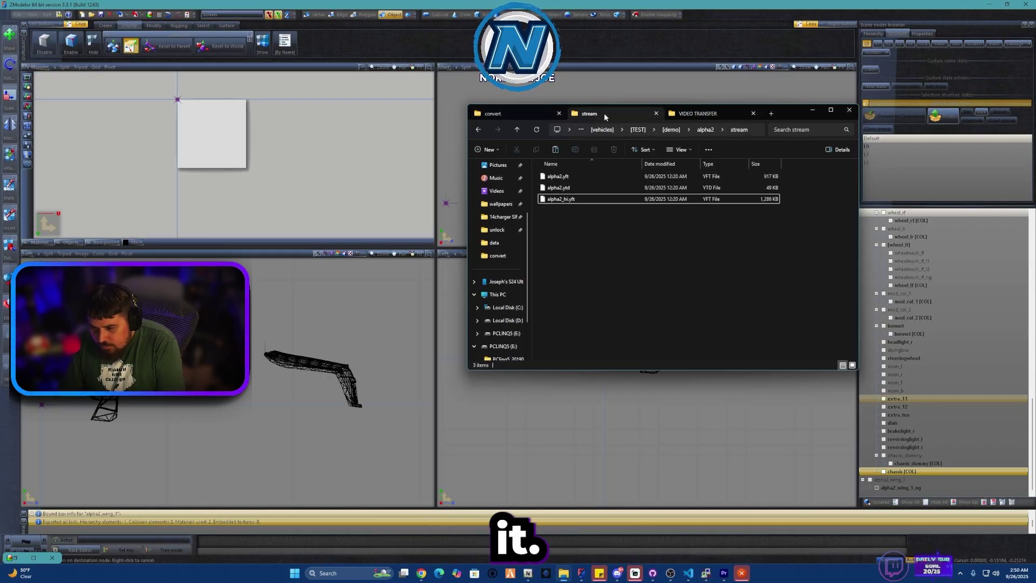
{"action": "left_click", "coordinate": [559, 188]}
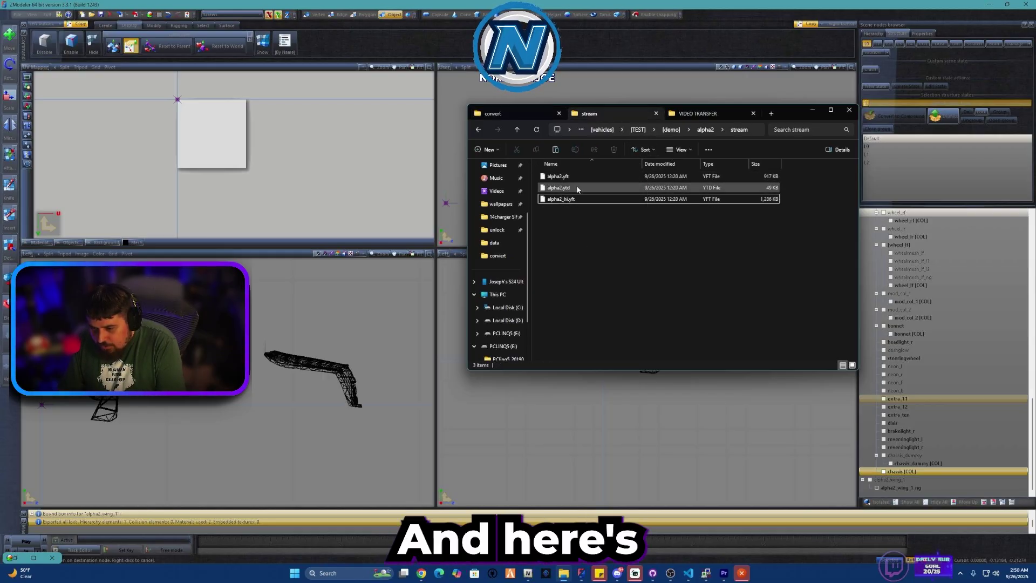
{"action": "left_click", "coordinate": [567, 215]}
{"action": "key", "text": "ctrl+v"}
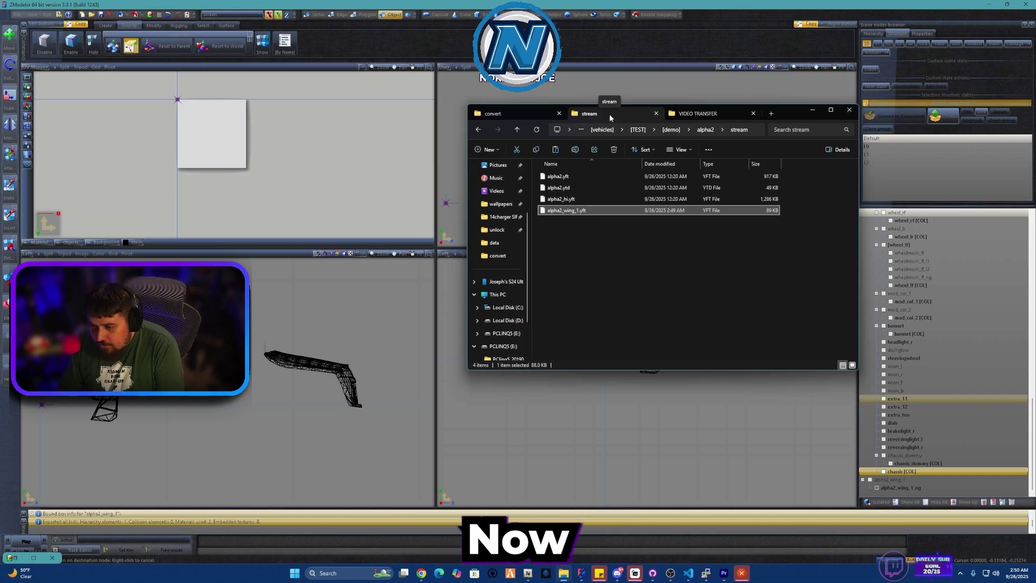
{"action": "left_click", "coordinate": [688, 573]}
Bring up carcols.meta in VS Code and dismiss the disconnection error
{"action": "left_click", "coordinate": [614, 540]}
{"action": "left_click", "coordinate": [744, 574]}
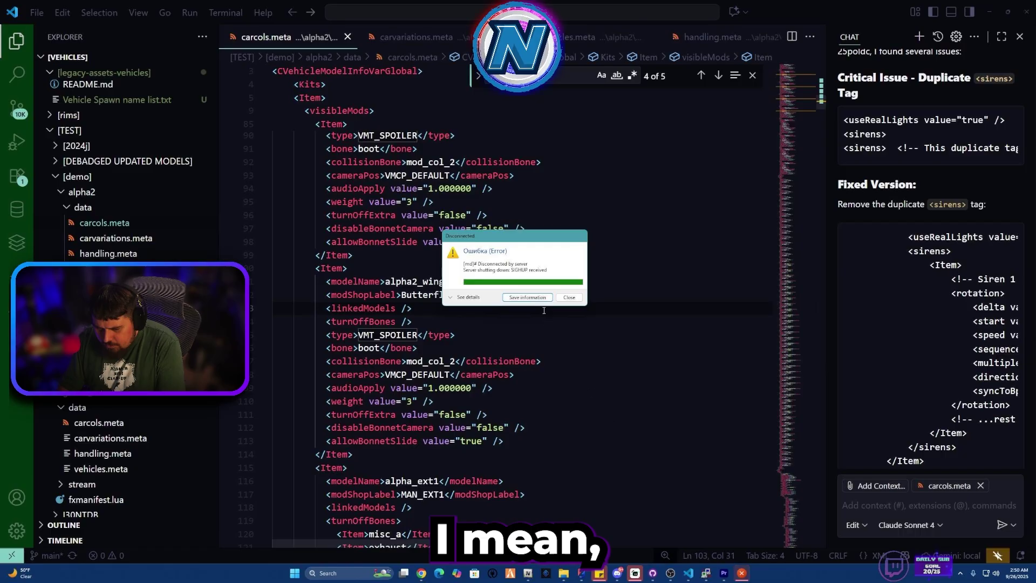
{"action": "left_click", "coordinate": [570, 296]}
{"action": "scroll", "coordinate": [419, 184], "scroll_direction": "up", "scroll_amount": 3}
{"action": "scroll", "coordinate": [419, 184], "scroll_direction": "down", "scroll_amount": 4}
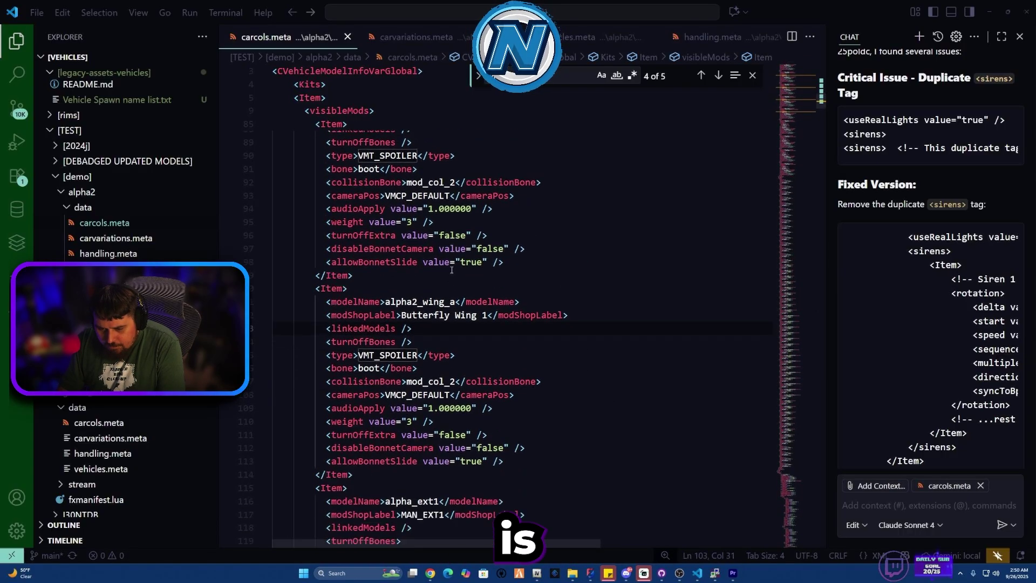
Delete the alpha2_wing_a 'Butterfly Wing 1' block (lines 100–114) and search for VMT_SPOILER
{"action": "left_click_drag", "start_coordinate": [370, 396], "coordinate": [273, 209]}
{"action": "key", "text": "Delete"}
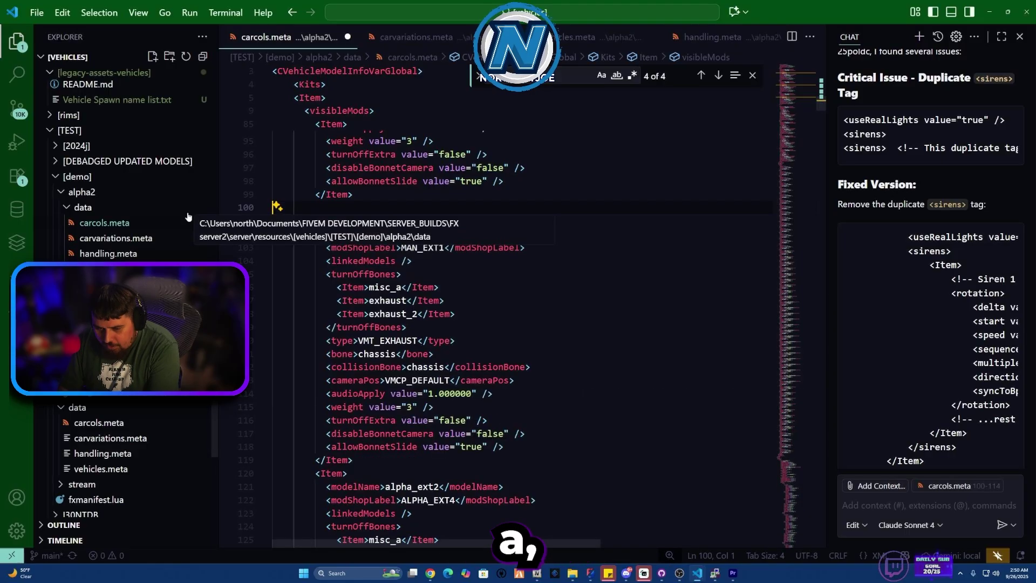
{"action": "key", "text": "BackSpace"}
{"action": "scroll", "coordinate": [364, 276], "scroll_direction": "up", "scroll_amount": 4}
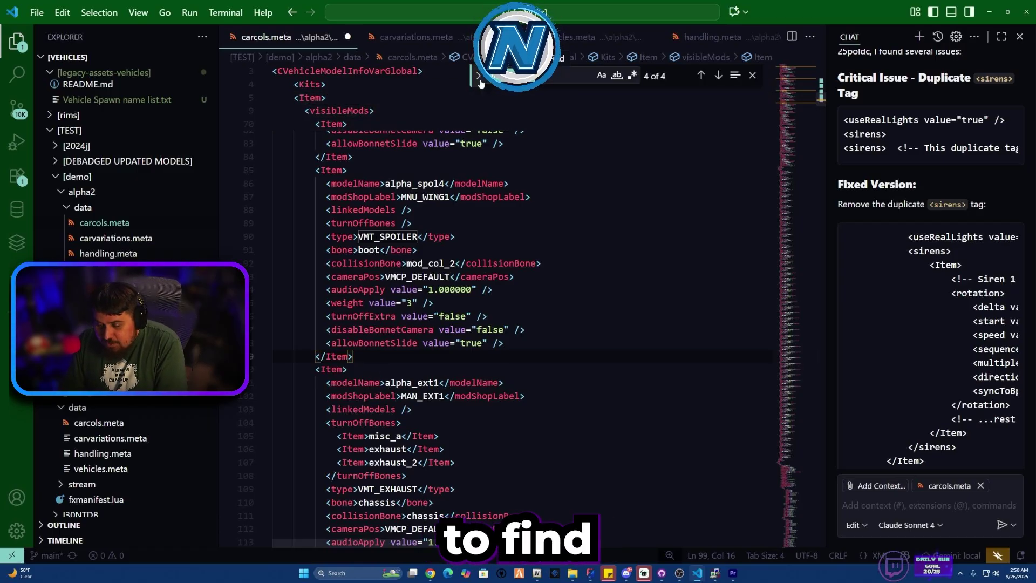
{"action": "type", "text": "VMT_SPOILER"}
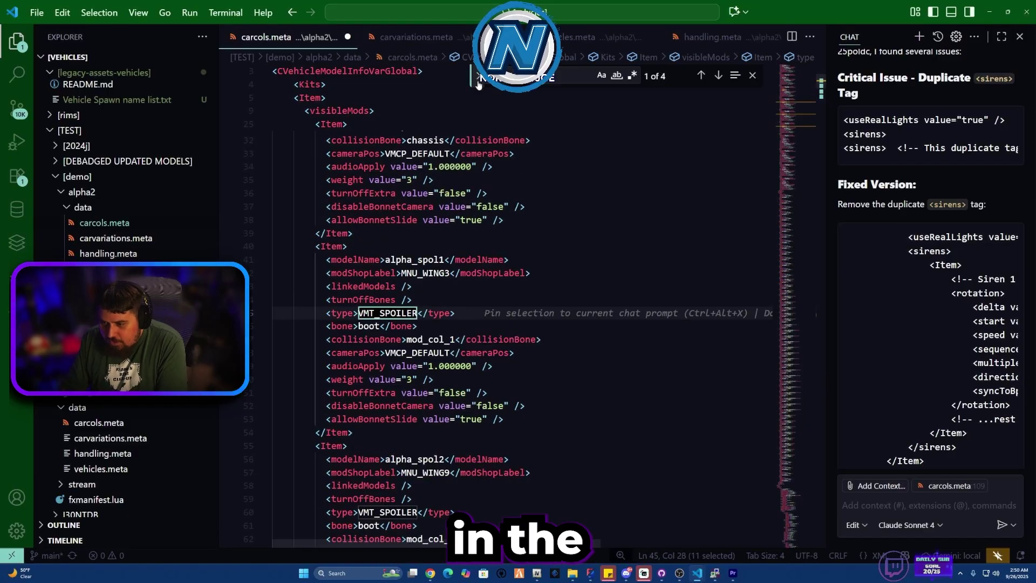
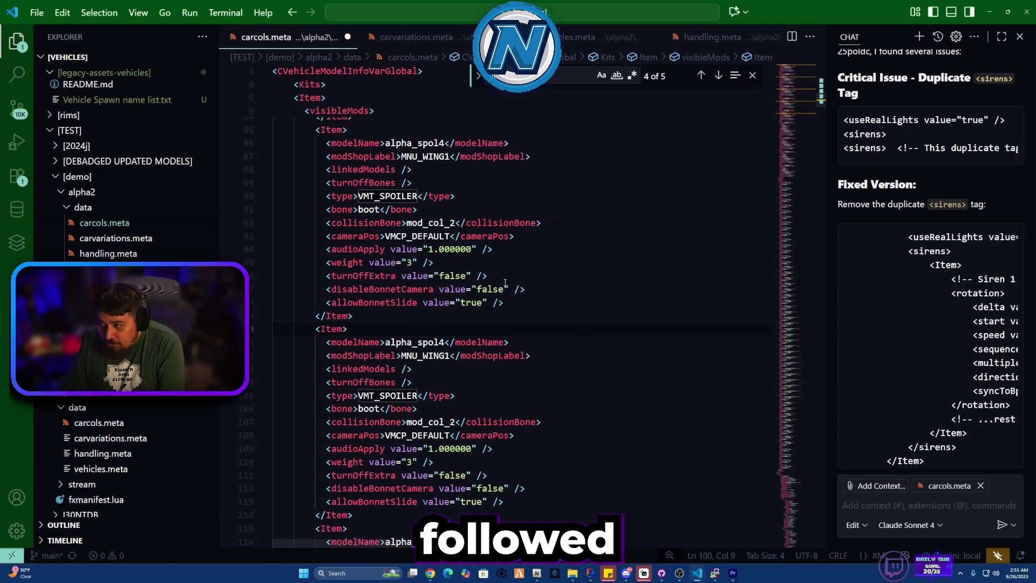
Copy the file name alpha2_wing_1 from the wing file in the alpha2 stream folder
{"action": "left_click", "coordinate": [572, 573]}
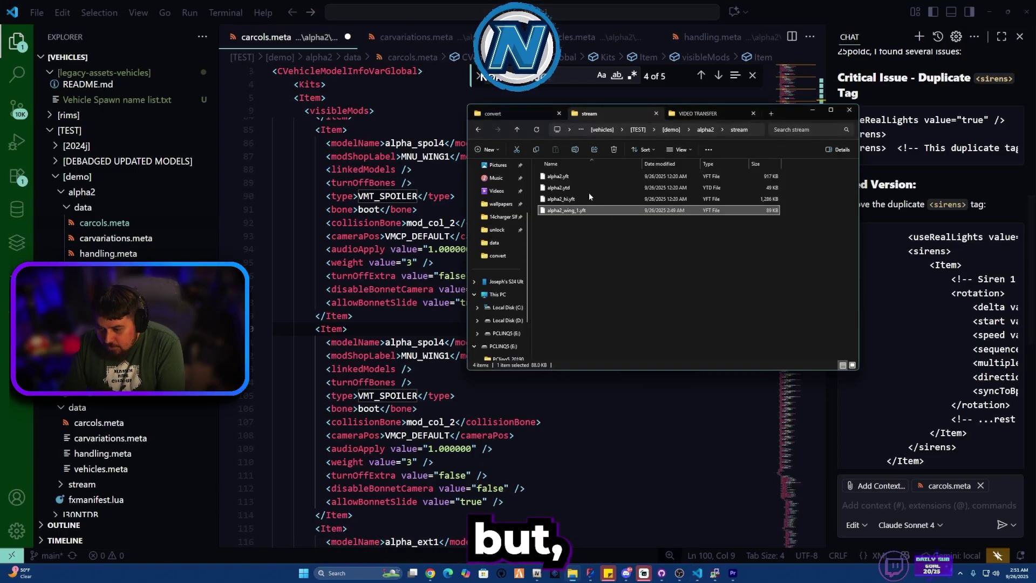
{"action": "right_click", "coordinate": [567, 211]}
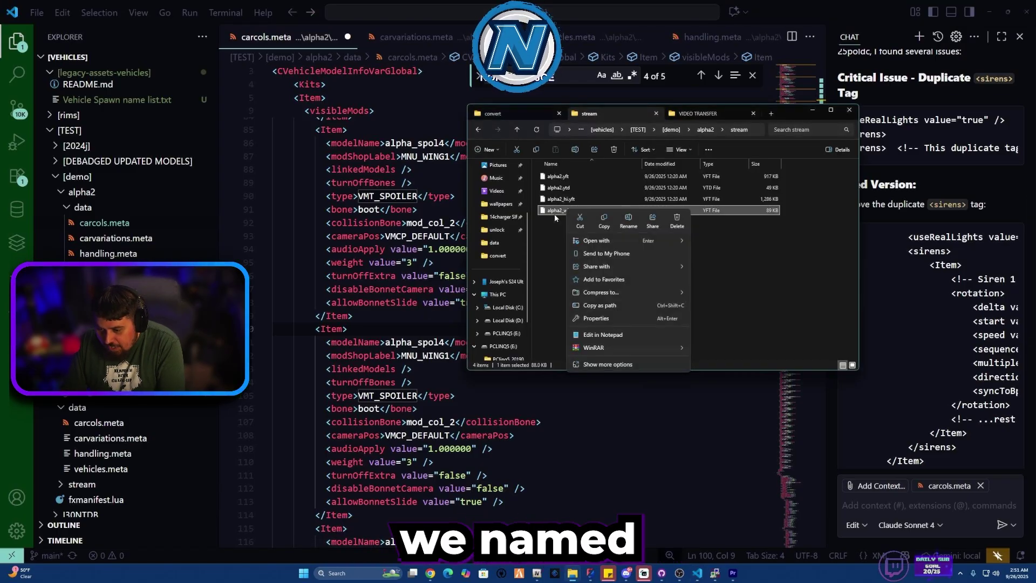
{"action": "left_click", "coordinate": [629, 221]}
{"action": "key", "text": "ctrl+c"}
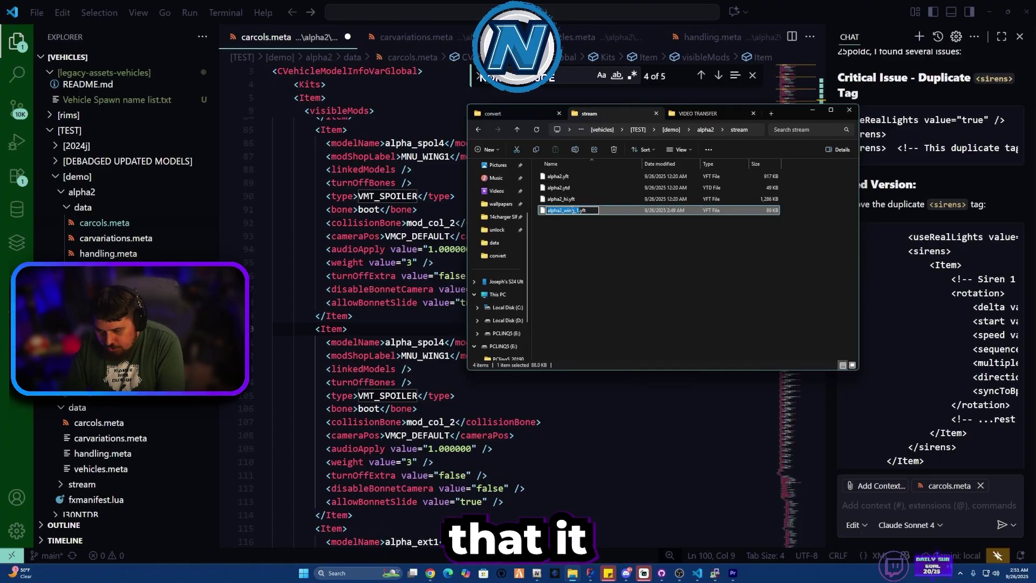
{"action": "left_click", "coordinate": [564, 225]}
Replace the model name alpha_spol4 on line 101 with alpha2_wing_1
{"action": "left_click", "coordinate": [417, 342]}
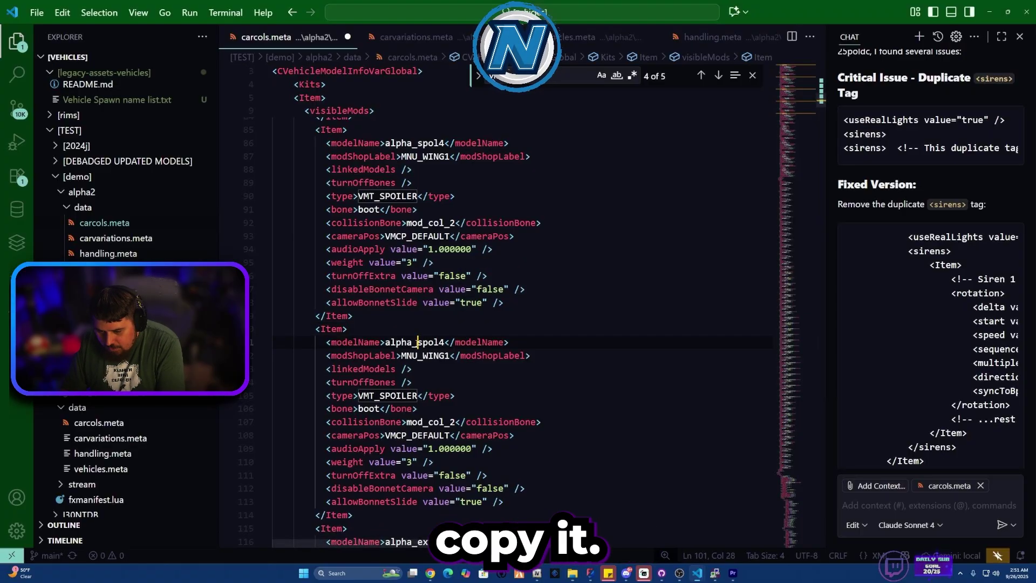
{"action": "left_click_drag", "start_coordinate": [447, 342], "coordinate": [386, 341]}
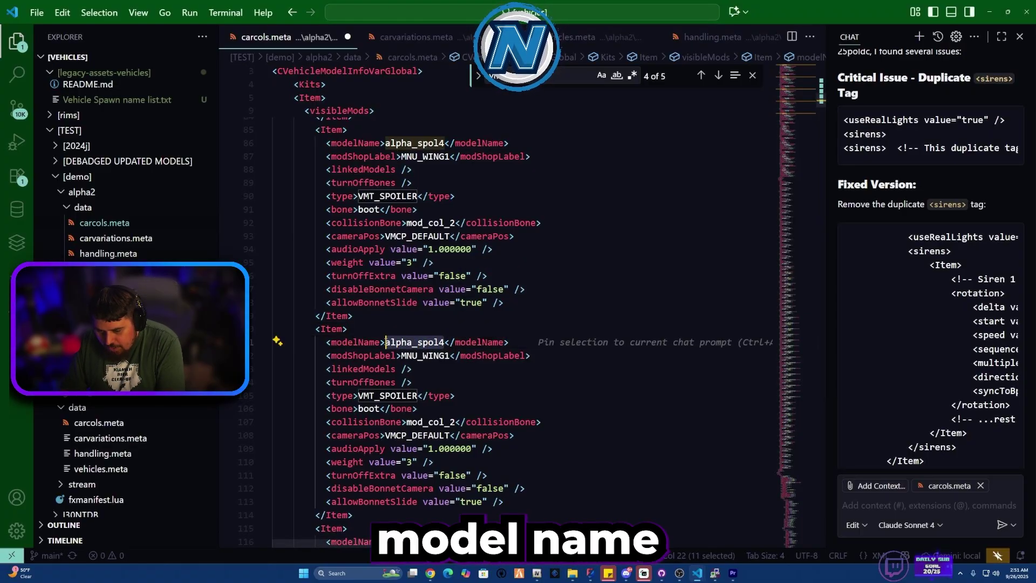
{"action": "key", "text": "ctrl+v"}
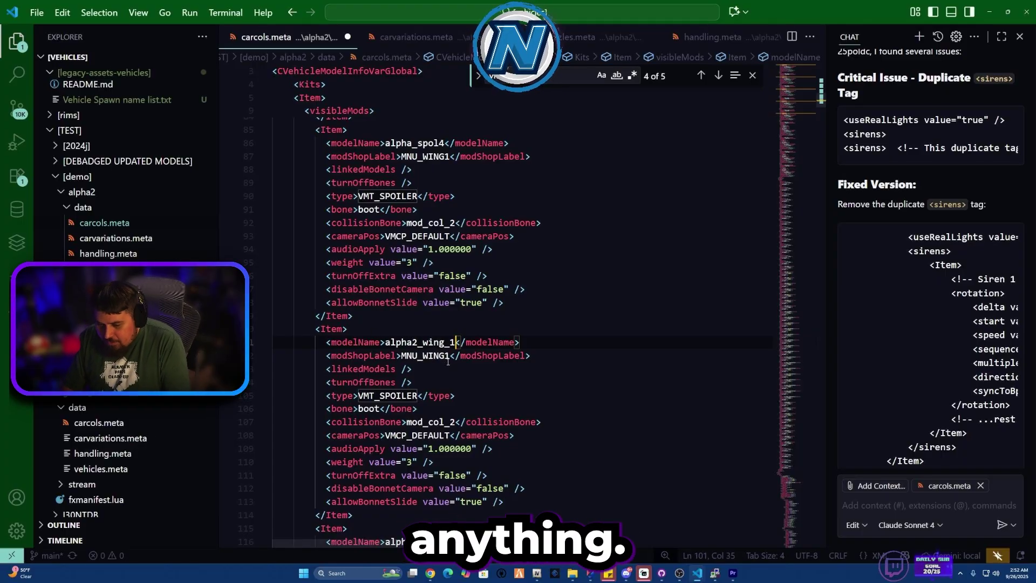
Replace the mod shop label on line 102 with alpha2_wing_1
{"action": "left_click_drag", "start_coordinate": [450, 356], "coordinate": [406, 356]}
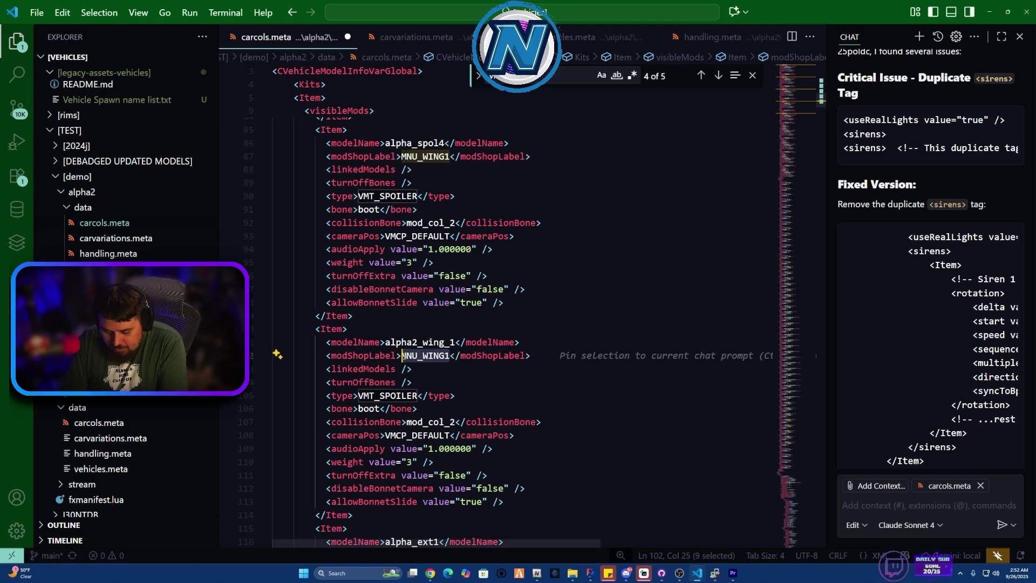
{"action": "type", "text": "0utterfly"}
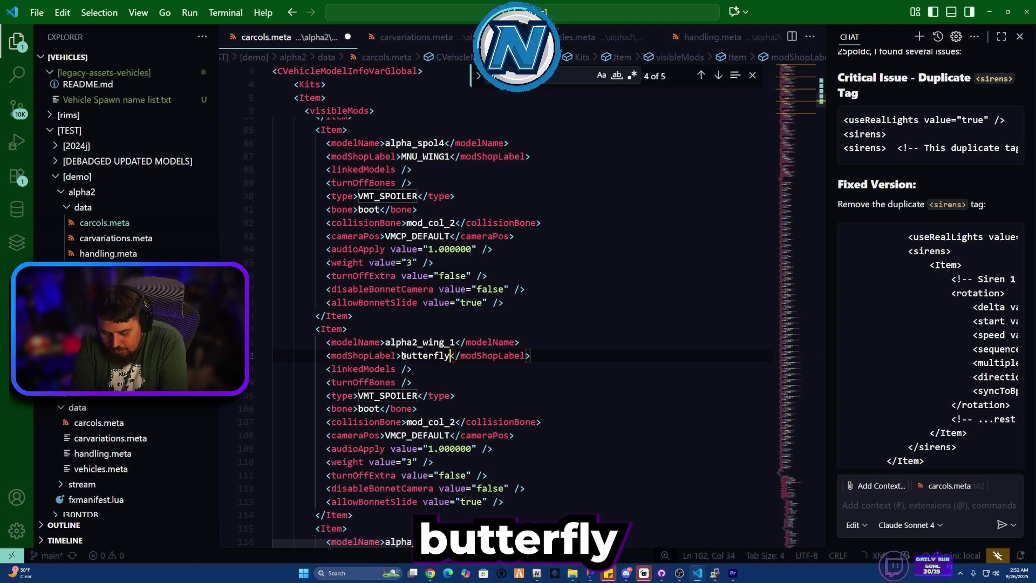
{"action": "type", "text": "_wing"}
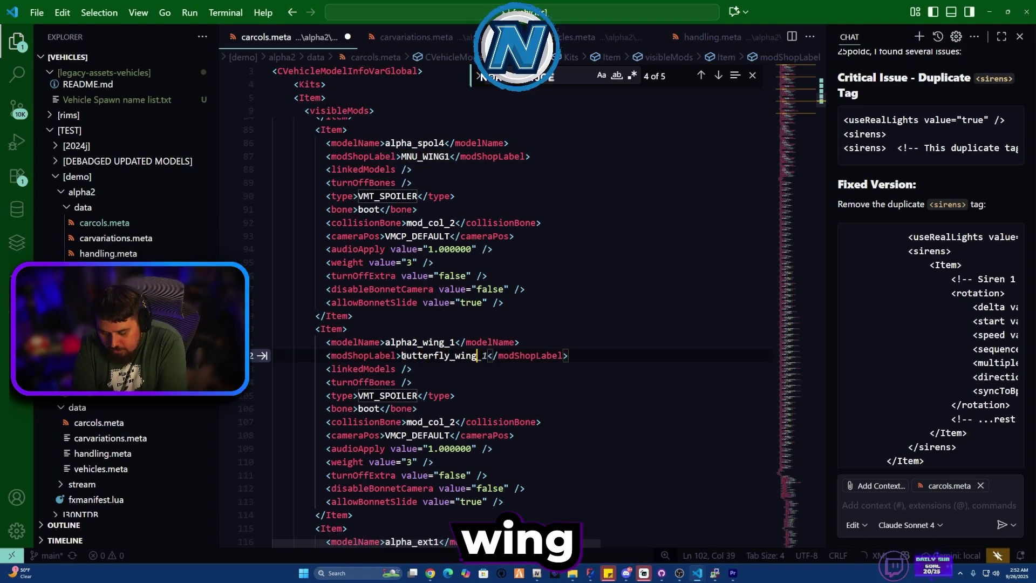
{"action": "type", "text": "_1"}
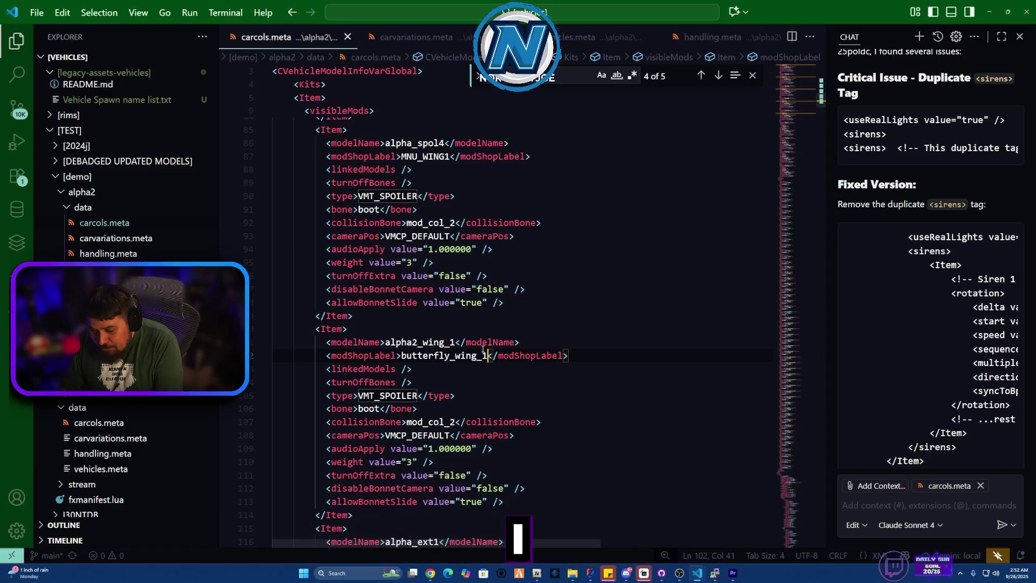
{"action": "key", "text": "ctrl+shift+Left"}
{"action": "key", "text": "ctrl+v"}
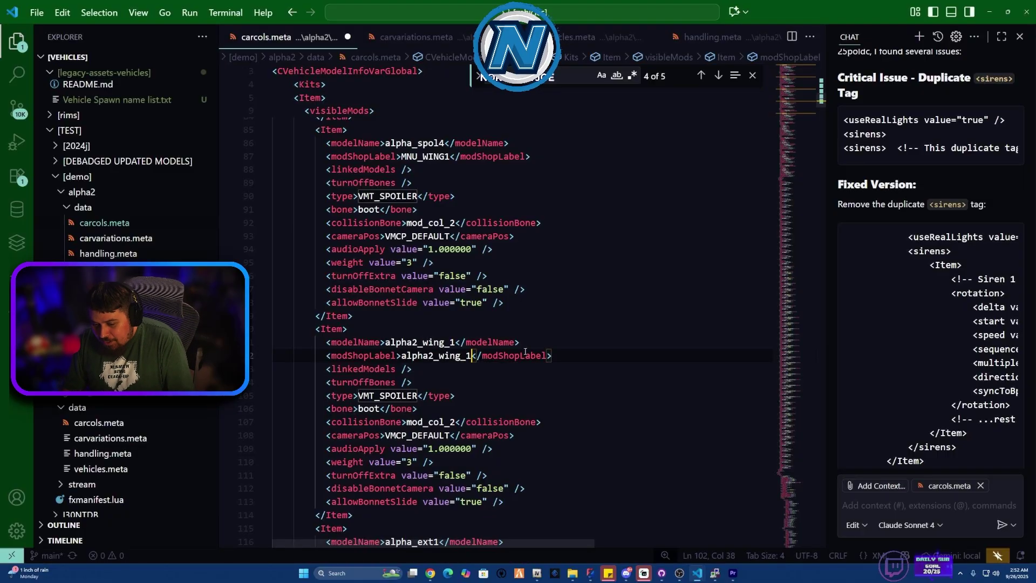
{"action": "left_click", "coordinate": [434, 368]}
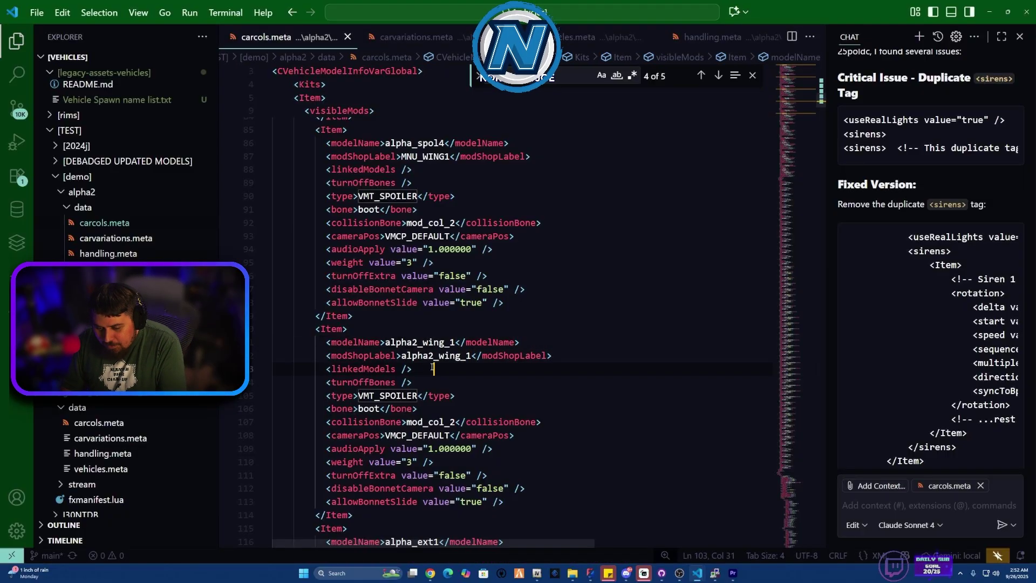
{"action": "scroll", "coordinate": [432, 355], "scroll_direction": "down", "scroll_amount": 1}
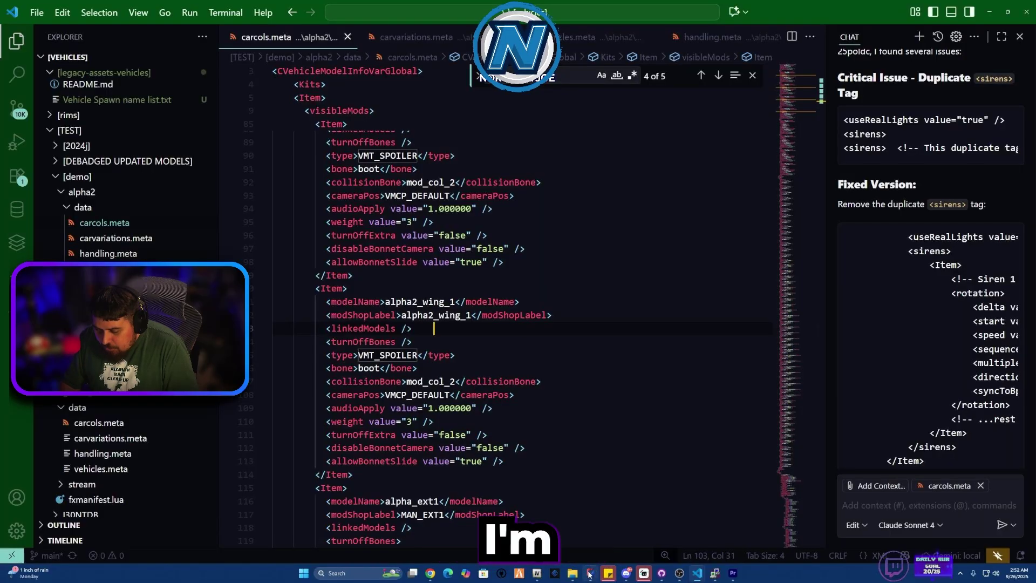
{"action": "left_click", "coordinate": [608, 572]}
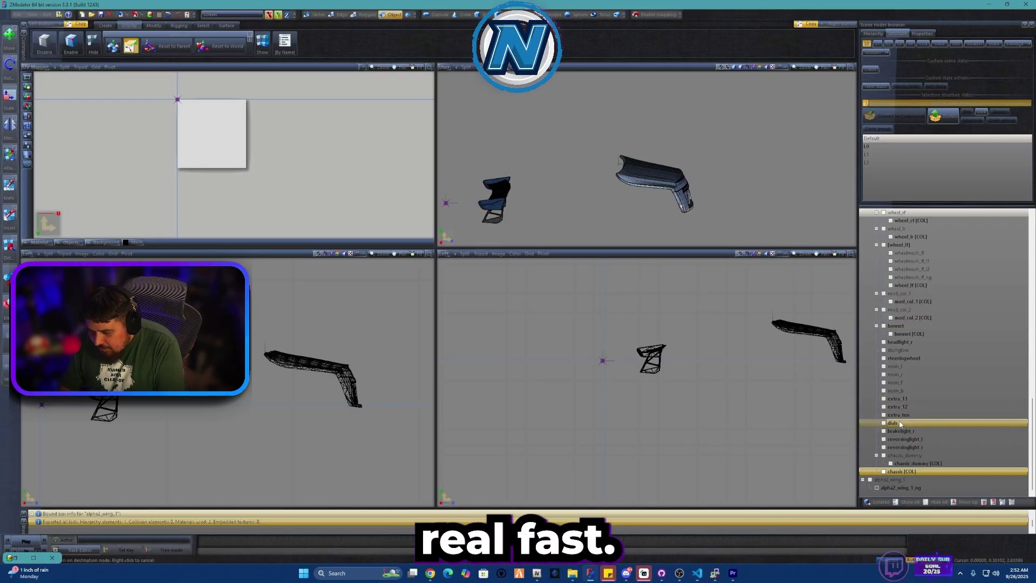
Copy the boot node into the boot group and rename the copy misc_t
{"action": "scroll", "coordinate": [903, 388], "scroll_direction": "up", "scroll_amount": 15}
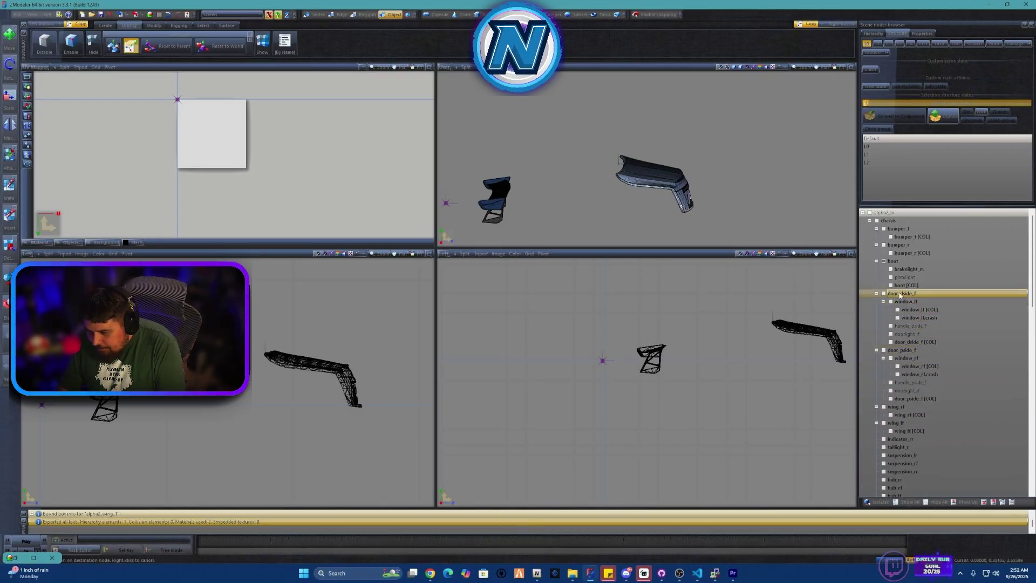
{"action": "right_click", "coordinate": [899, 266]}
{"action": "mouse_move", "coordinate": [911, 278]}
{"action": "left_click", "coordinate": [963, 278]}
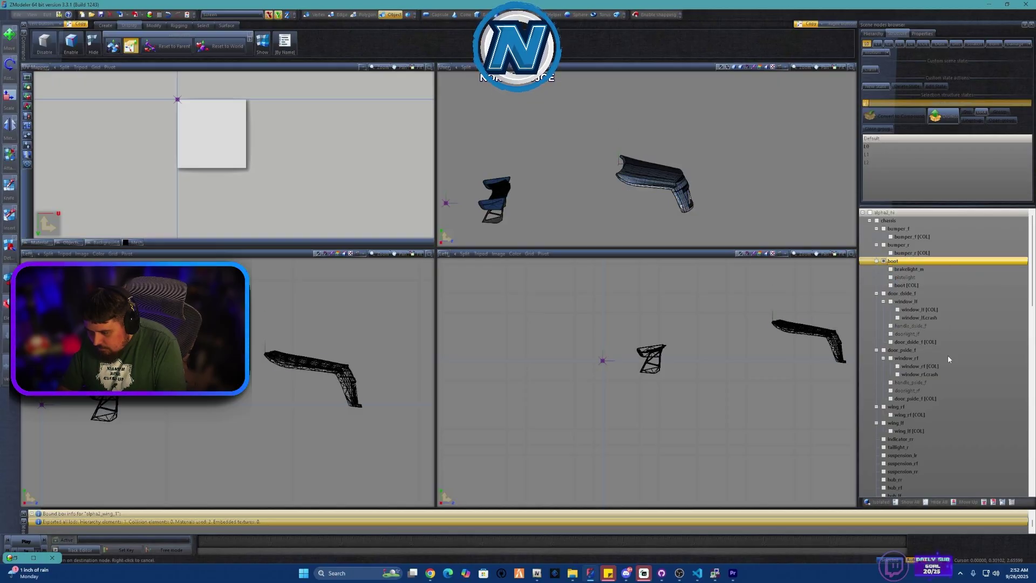
{"action": "scroll", "coordinate": [941, 377], "scroll_direction": "down", "scroll_amount": 20}
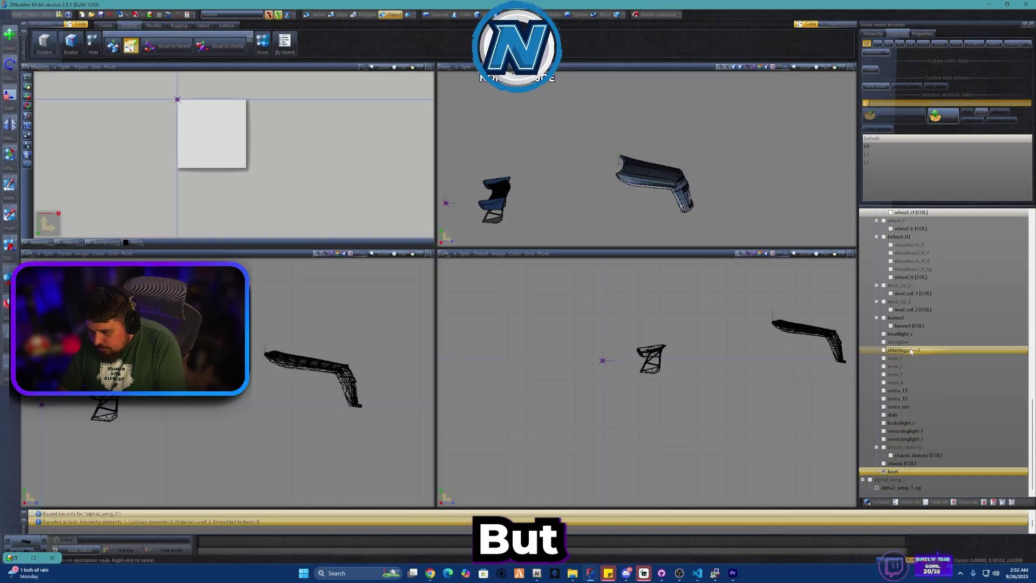
{"action": "scroll", "coordinate": [917, 280], "scroll_direction": "up", "scroll_amount": 12}
{"action": "scroll", "coordinate": [920, 277], "scroll_direction": "up", "scroll_amount": 5}
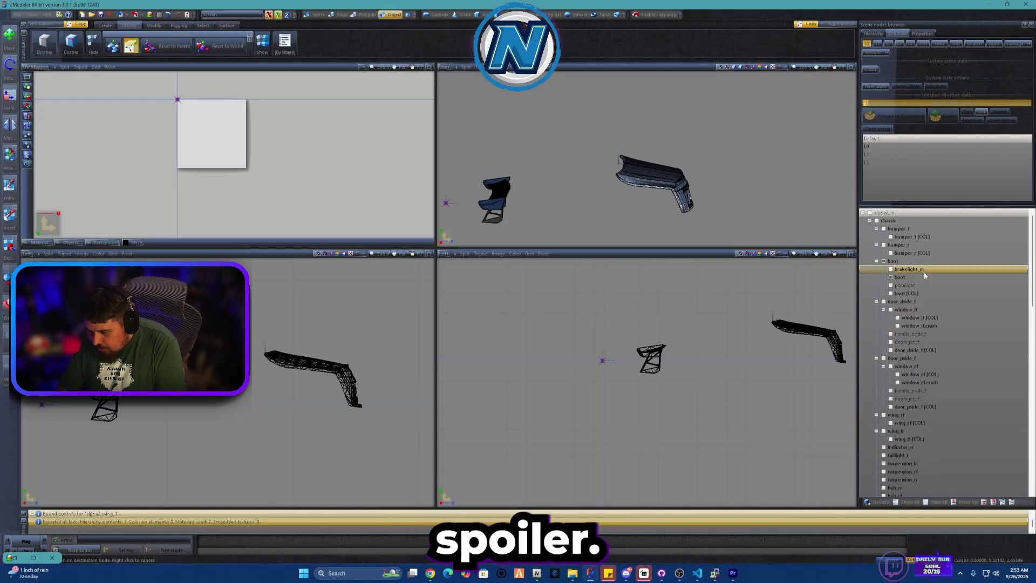
{"action": "left_click", "coordinate": [924, 271]}
{"action": "type", "text": "misc"}
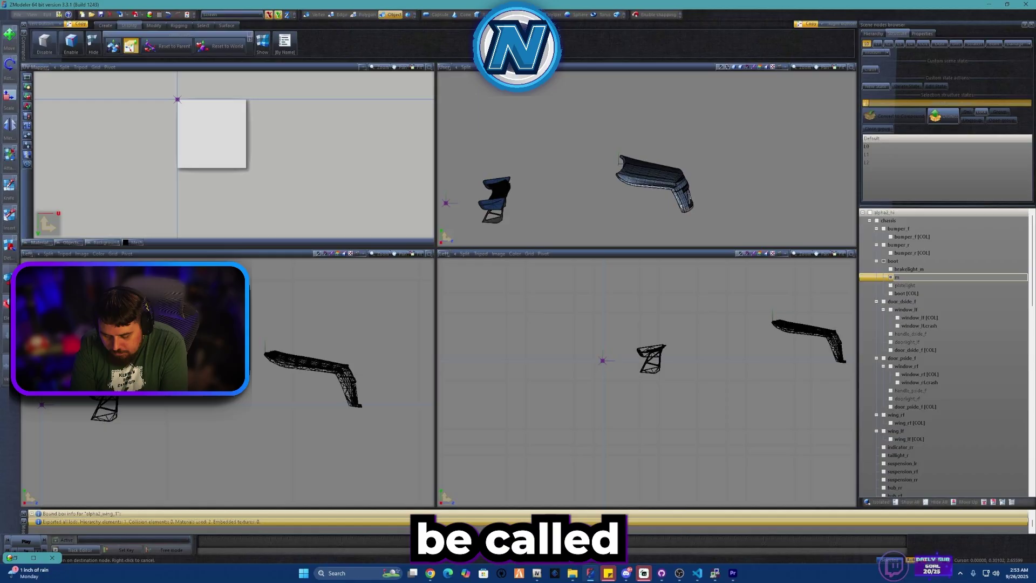
{"action": "key", "text": "Return"}
{"action": "type", "text": "_"}
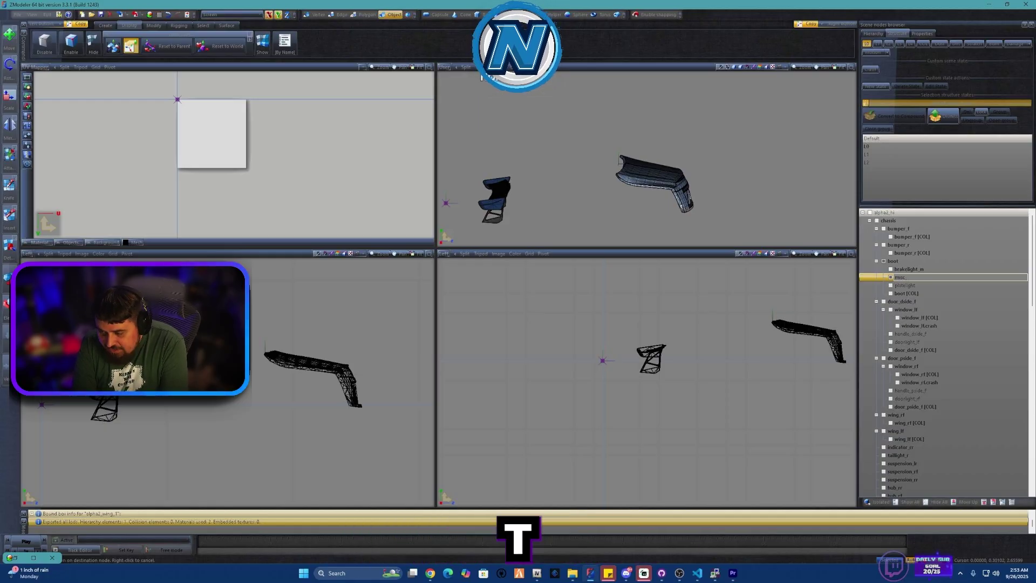
{"action": "type", "text": "t"}
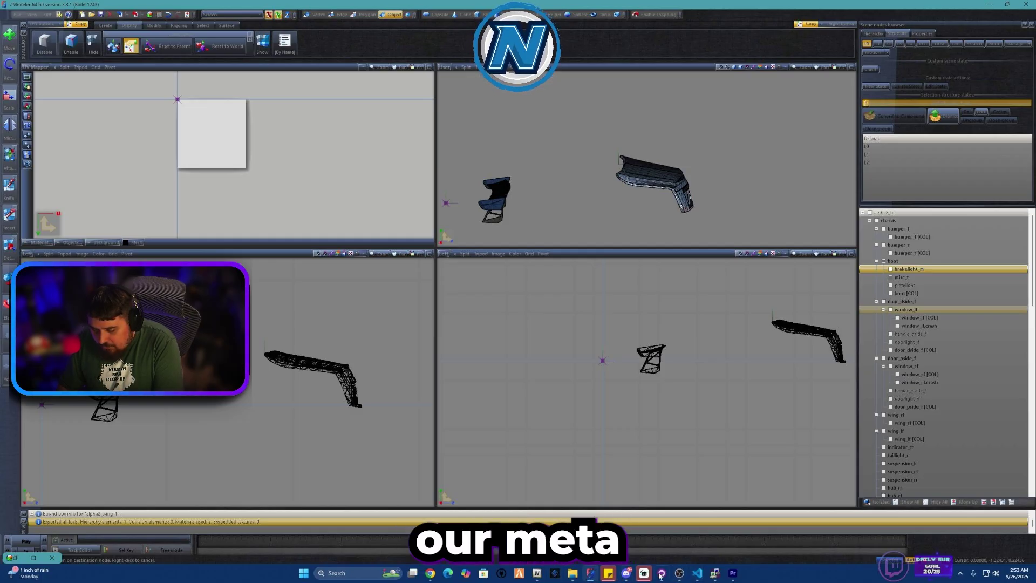
After checking carcols.meta, delete the misc_t node from the alpha2 hierarchy
{"action": "left_click", "coordinate": [696, 575]}
{"action": "left_click", "coordinate": [623, 535]}
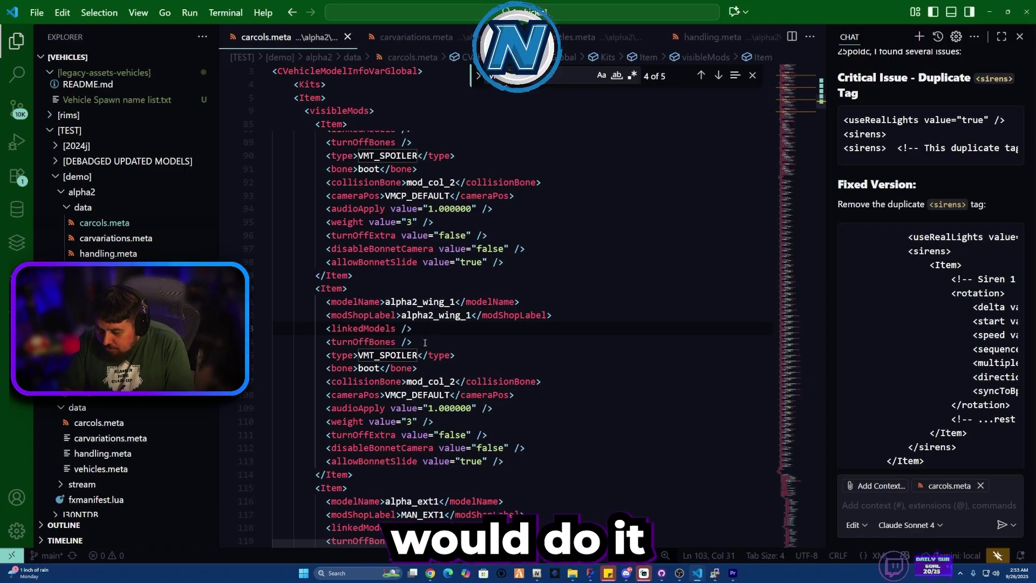
{"action": "left_click", "coordinate": [591, 573]}
{"action": "right_click", "coordinate": [911, 278]}
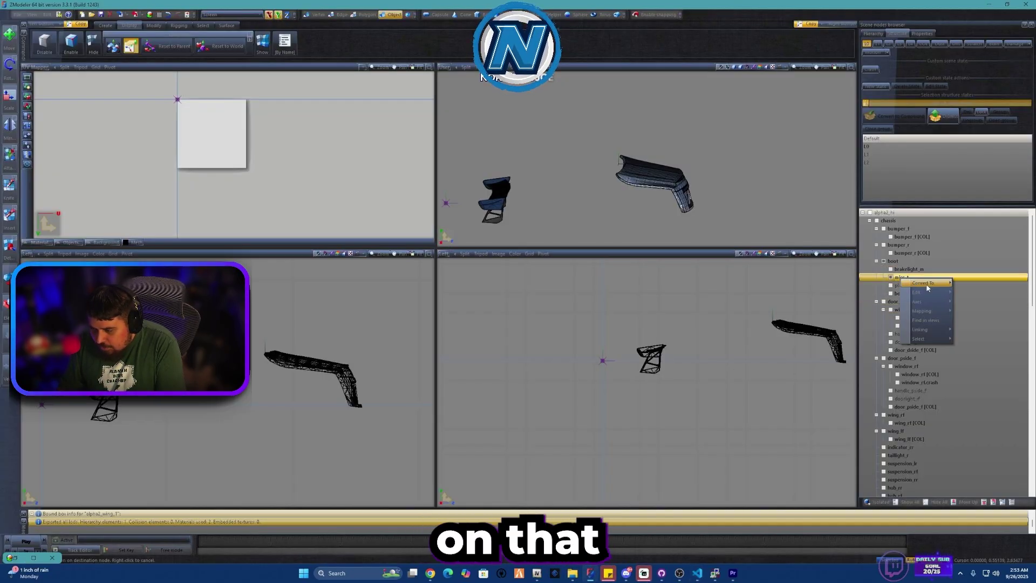
{"action": "mouse_move", "coordinate": [930, 292]}
{"action": "left_click", "coordinate": [971, 302]}
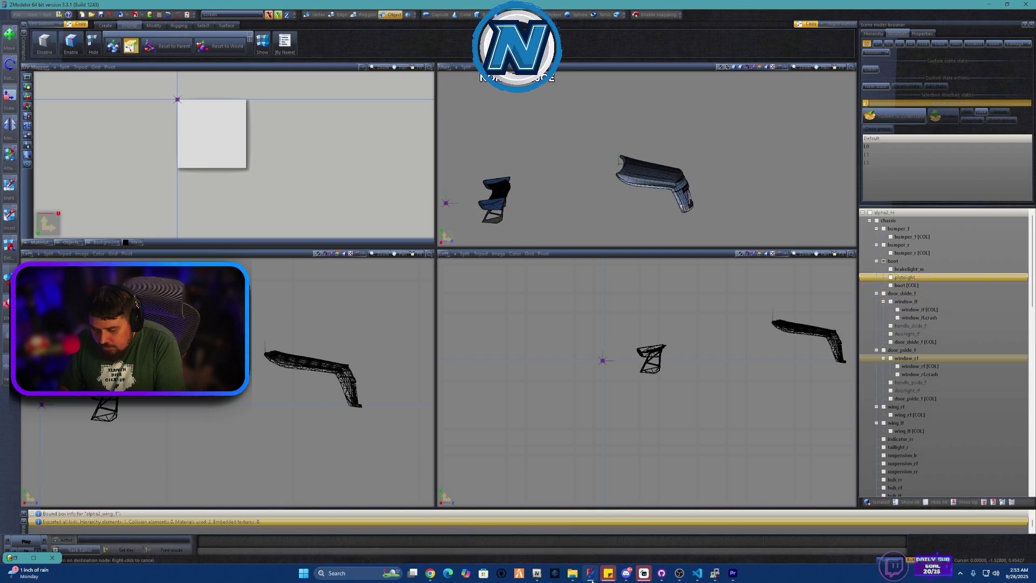
{"action": "left_click", "coordinate": [693, 573]}
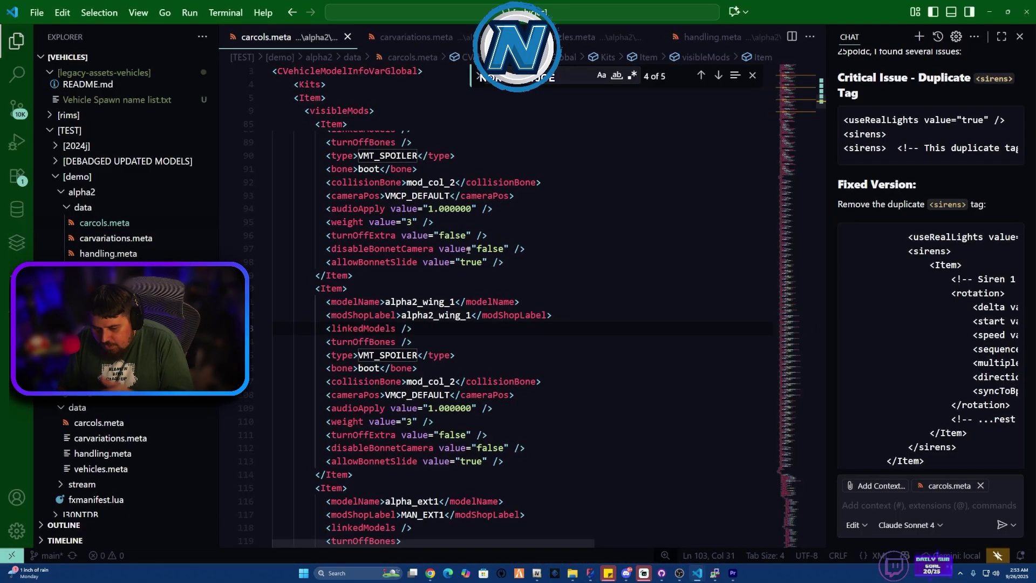
Scroll to the alpha2_wing_1 item and highlight its boot bone value on line 106
{"action": "scroll", "coordinate": [407, 352], "scroll_direction": "down", "scroll_amount": 1}
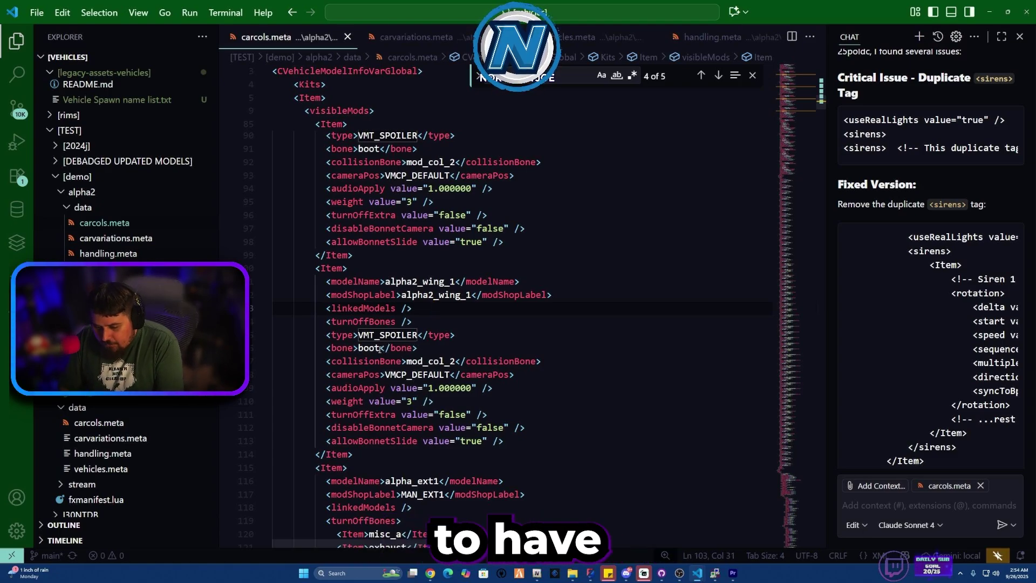
{"action": "left_click_drag", "start_coordinate": [380, 348], "coordinate": [359, 348]}
{"action": "left_click", "coordinate": [419, 349]}
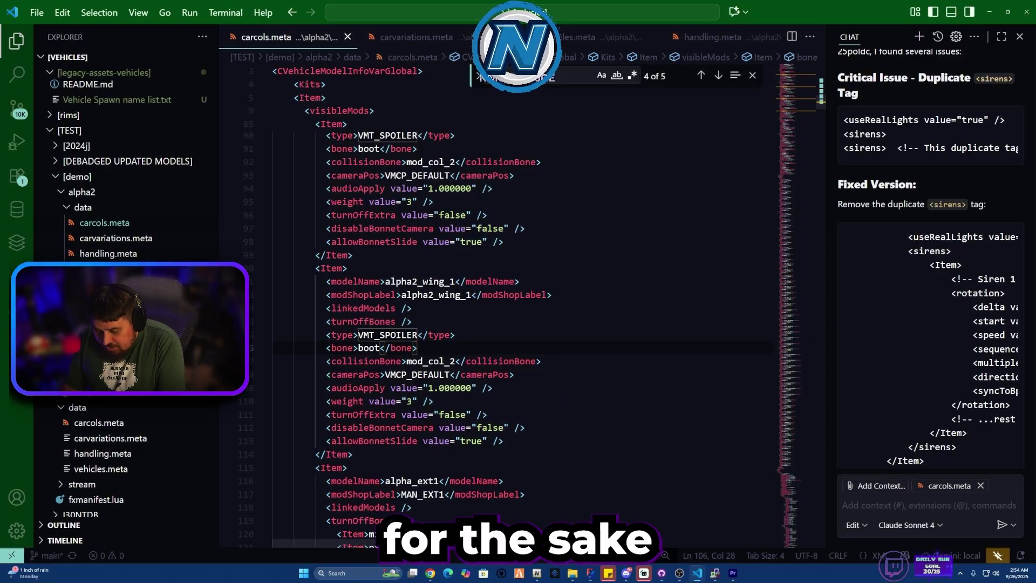
{"action": "key", "text": "alt+Tab"}
{"action": "scroll", "coordinate": [917, 389], "scroll_direction": "down", "scroll_amount": 20}
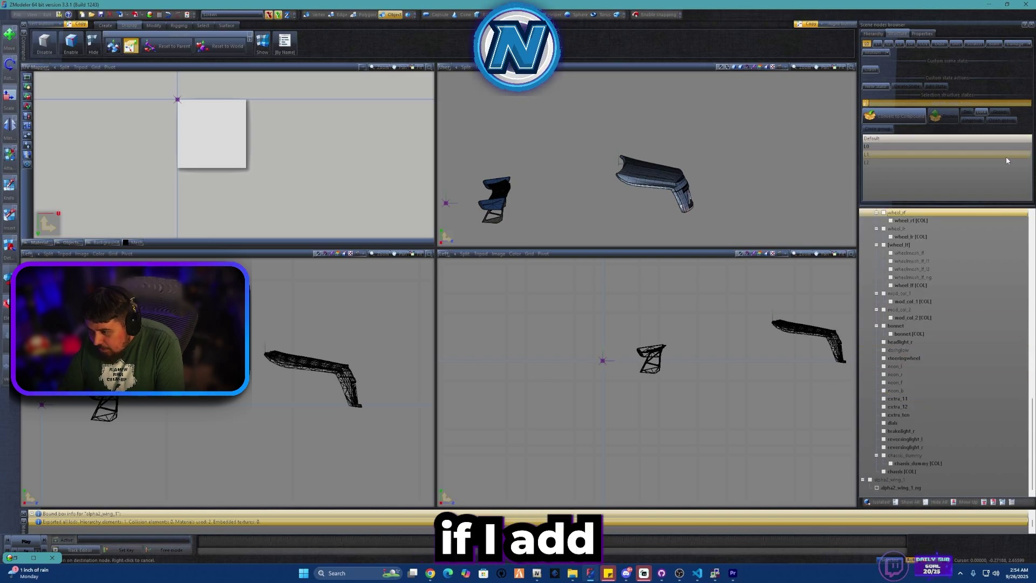
Select mod_col_1, bonnet and mod_col_2, orbiting to view the wing's collision block
{"action": "left_click", "coordinate": [907, 301]}
{"action": "scroll", "coordinate": [906, 307], "scroll_direction": "up", "scroll_amount": 3}
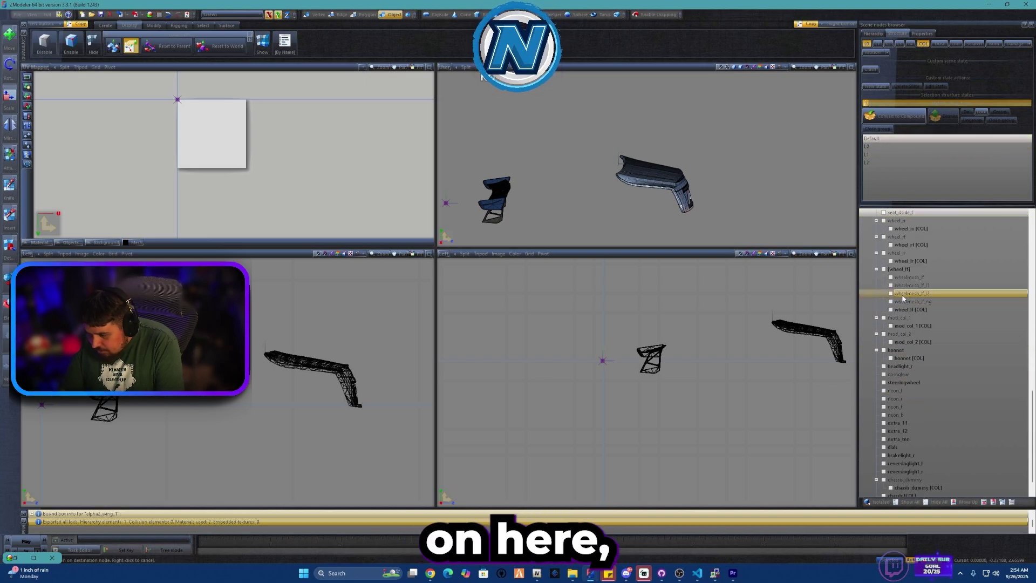
{"action": "left_click", "coordinate": [896, 350]}
{"action": "left_click", "coordinate": [911, 341]}
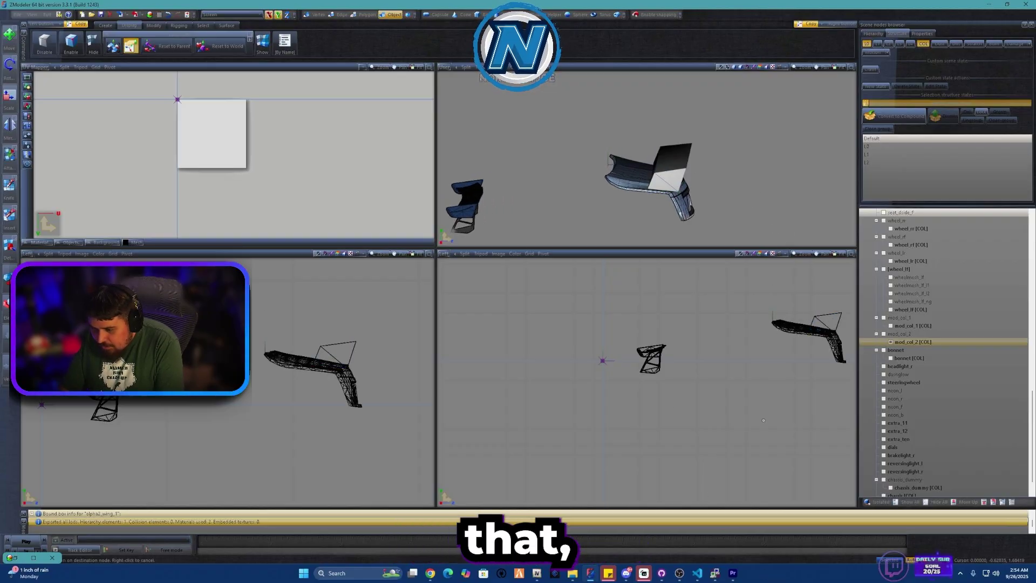
{"action": "scroll", "coordinate": [689, 334], "scroll_direction": "down", "scroll_amount": 2}
{"action": "middle_click_drag", "start_coordinate": [720, 207], "coordinate": [710, 228], "text": "alt"}
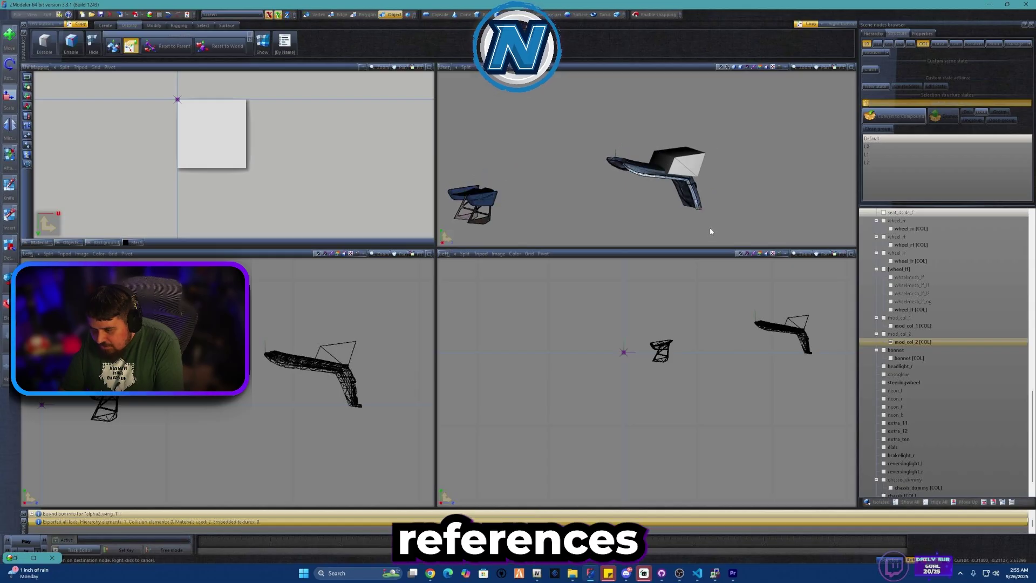
{"action": "scroll", "coordinate": [685, 178], "scroll_direction": "up", "scroll_amount": 2}
{"action": "middle_click_drag", "start_coordinate": [683, 178], "coordinate": [664, 270], "text": "alt"}
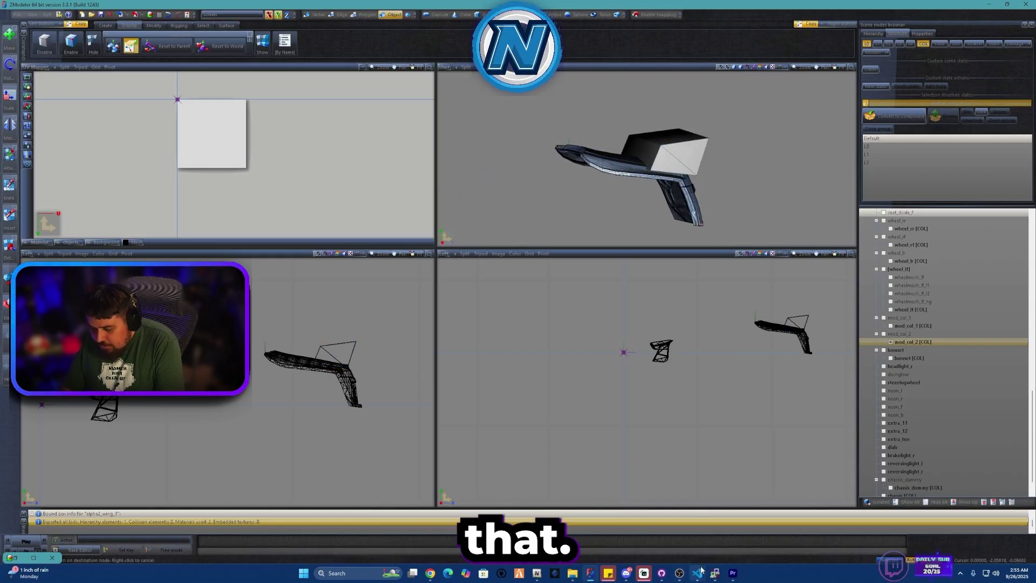
{"action": "mouse_move", "coordinate": [697, 572]}
{"action": "left_click", "coordinate": [704, 526]}
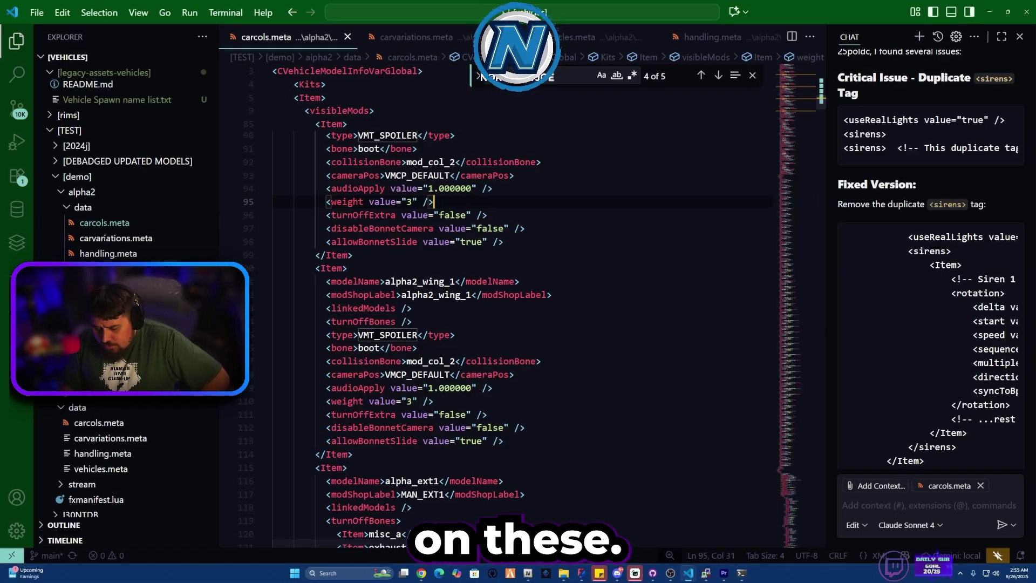
Switch to the running FXServer console with the alpha2 resource loaded
{"action": "left_click", "coordinate": [741, 574]}
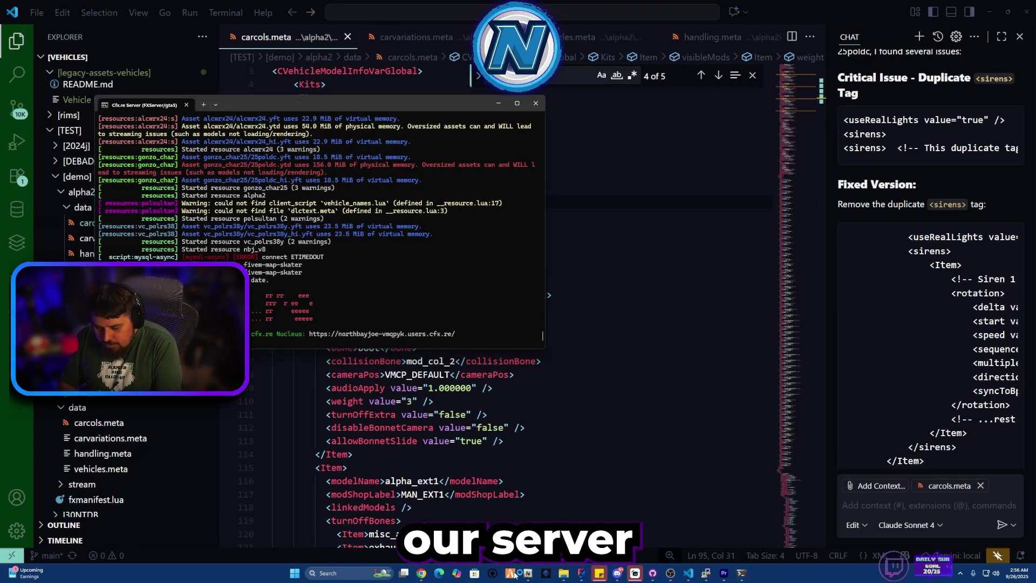
Start the FiveM client from the taskbar
{"action": "left_click", "coordinate": [513, 573]}
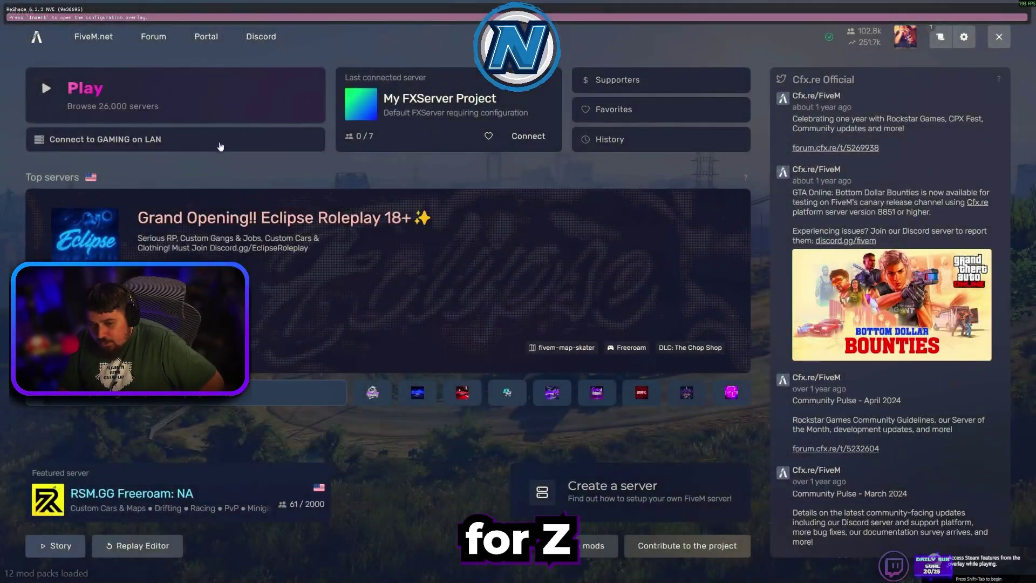
Connect to the GAMING server on LAN from the FiveM main menu
{"action": "left_click", "coordinate": [215, 144]}
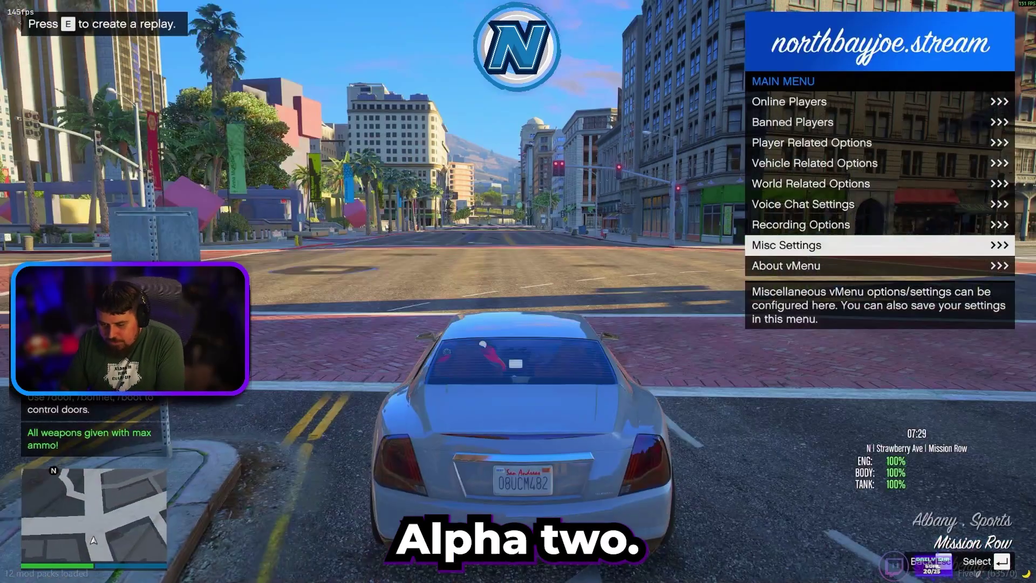
Drive the alpha2 while using vMenu's Mod Menu to fit Spoiler 5
{"action": "key", "text": "w"}
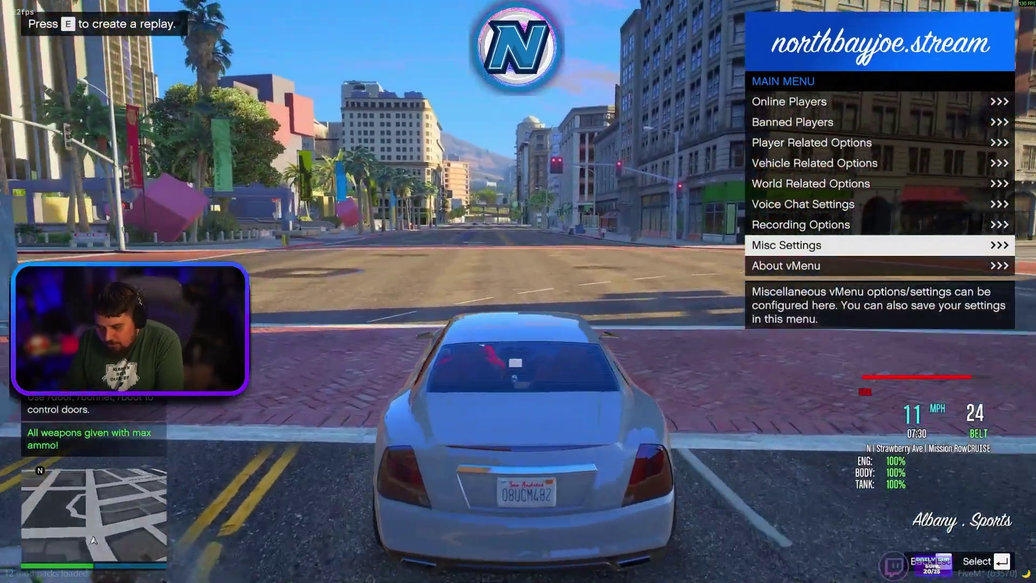
{"action": "key", "text": "a"}
{"action": "key", "text": "Up"}
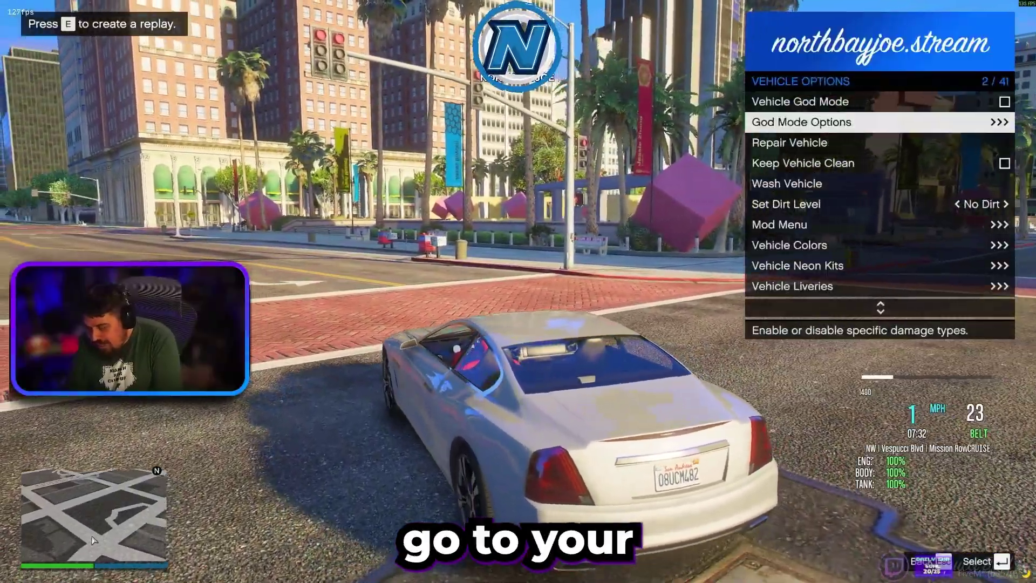
{"action": "key", "text": "w"}
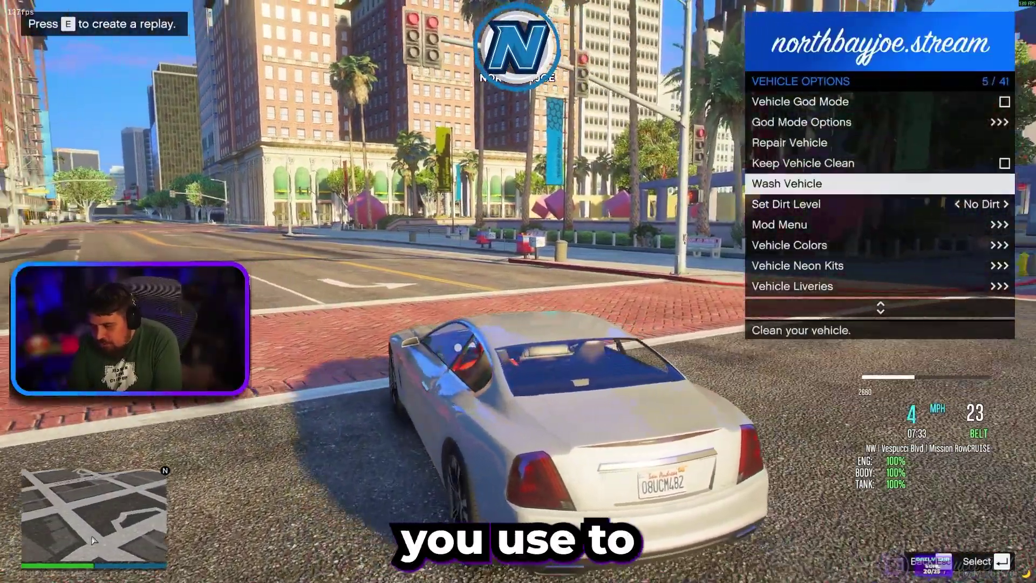
{"action": "key", "text": "Return"}
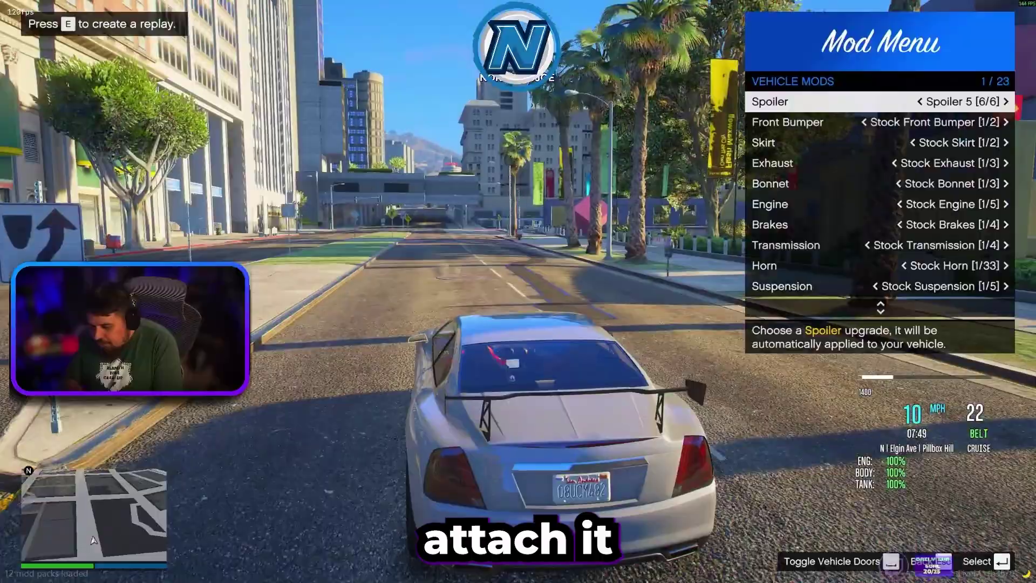
{"action": "key", "text": "w"}
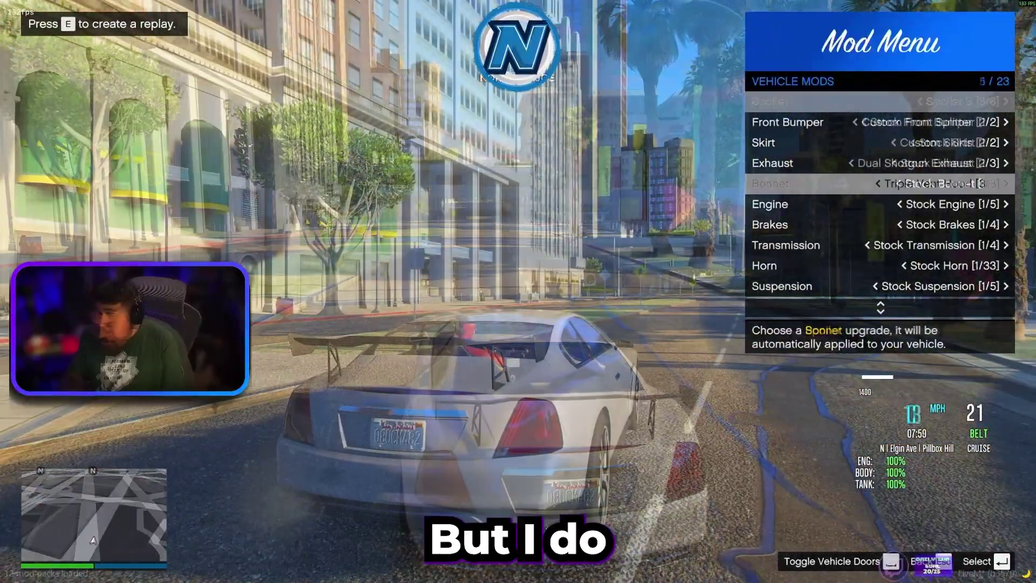